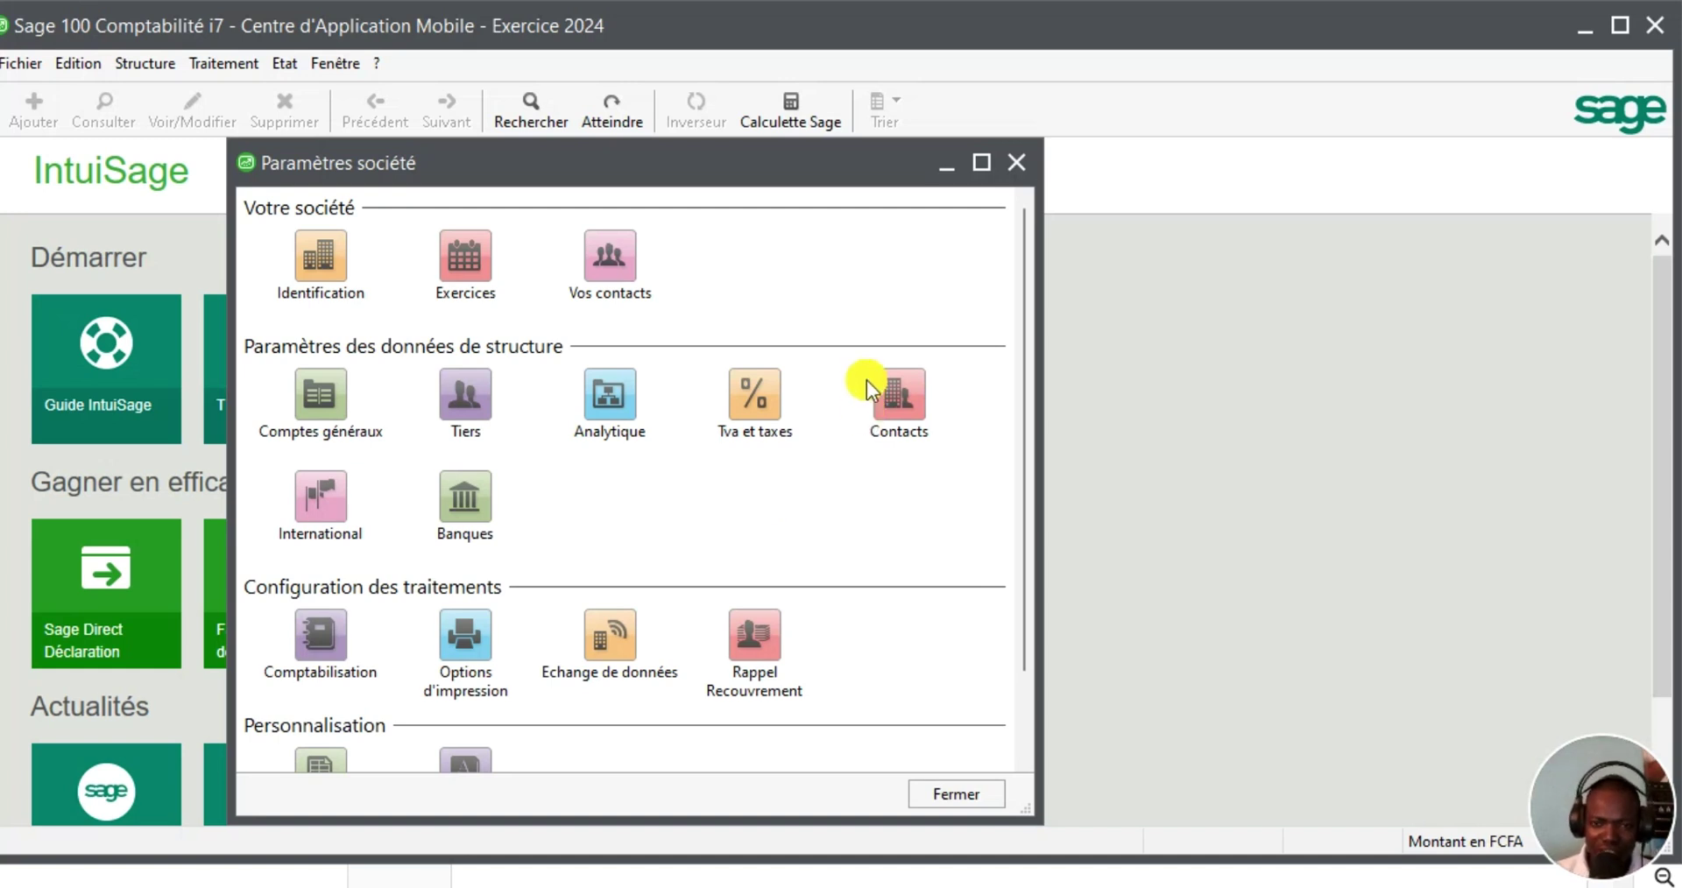
# Close the Paramètres société window and open the Structure menu
pyautogui.click(1018, 162)
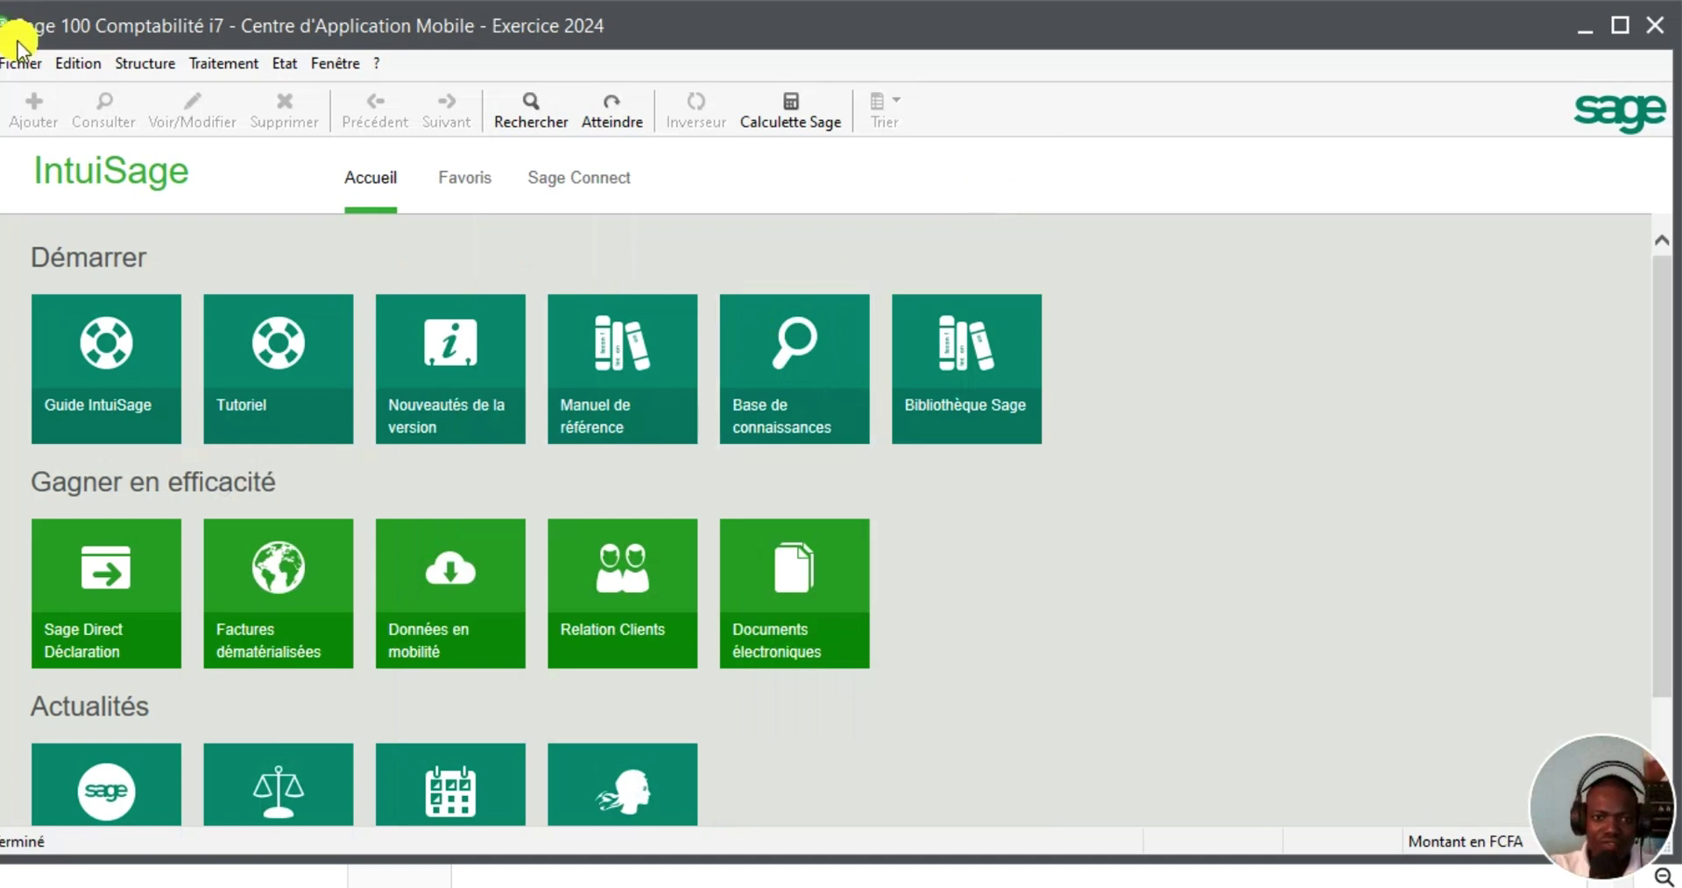
pyautogui.click(131, 64)
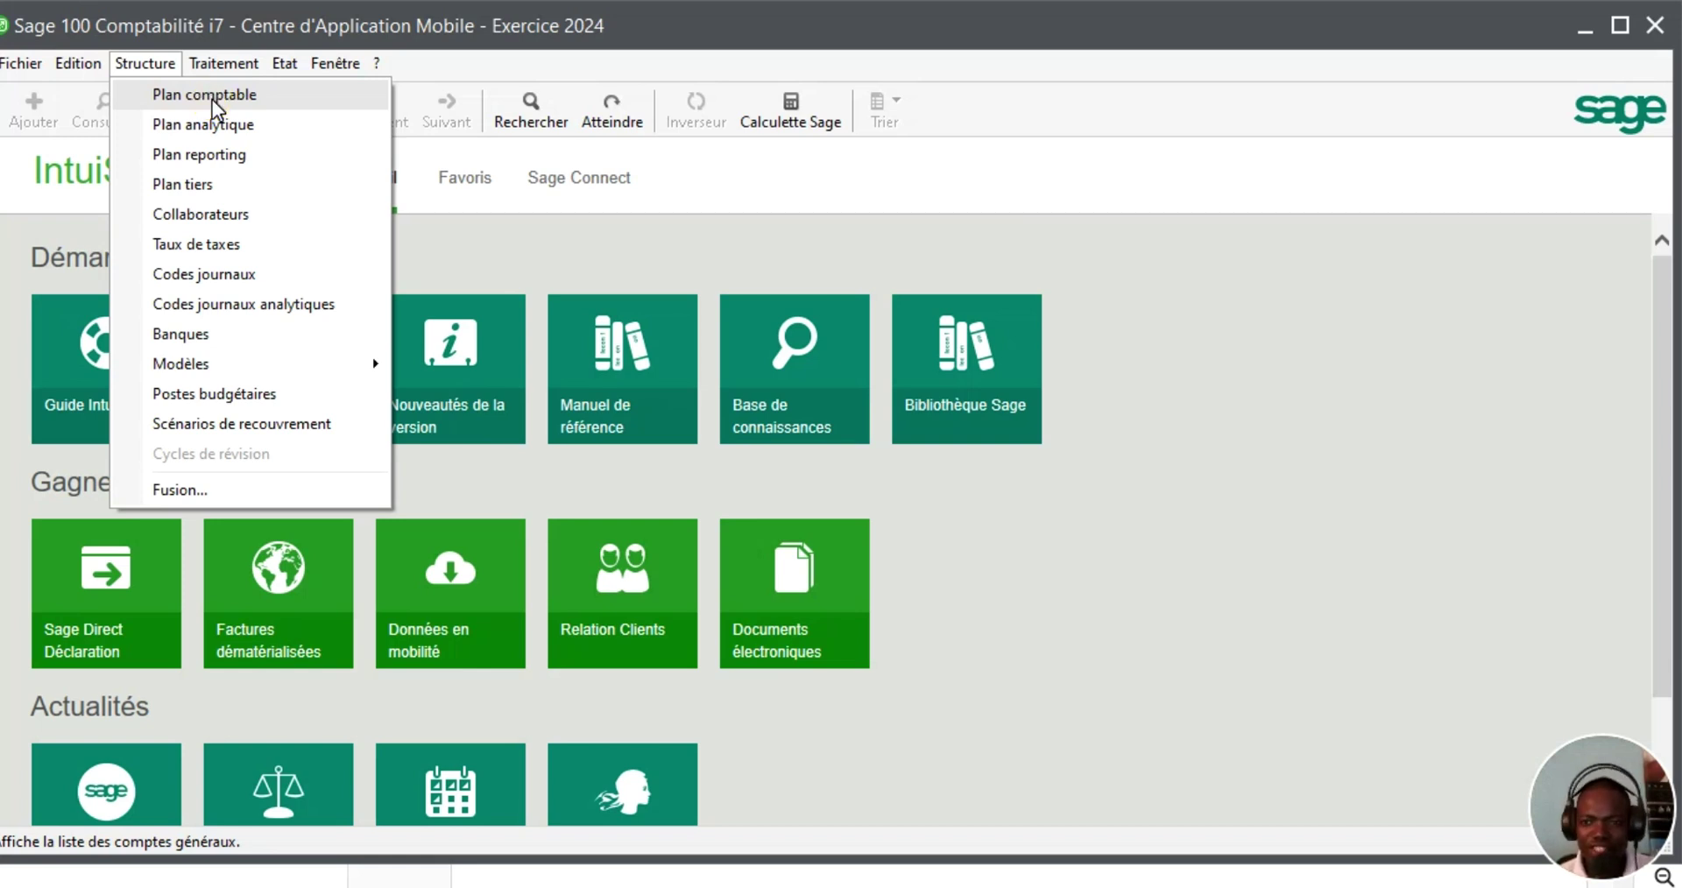
# Open the chart of accounts and create general account 4011 Fournisseur
pyautogui.click(212, 99)
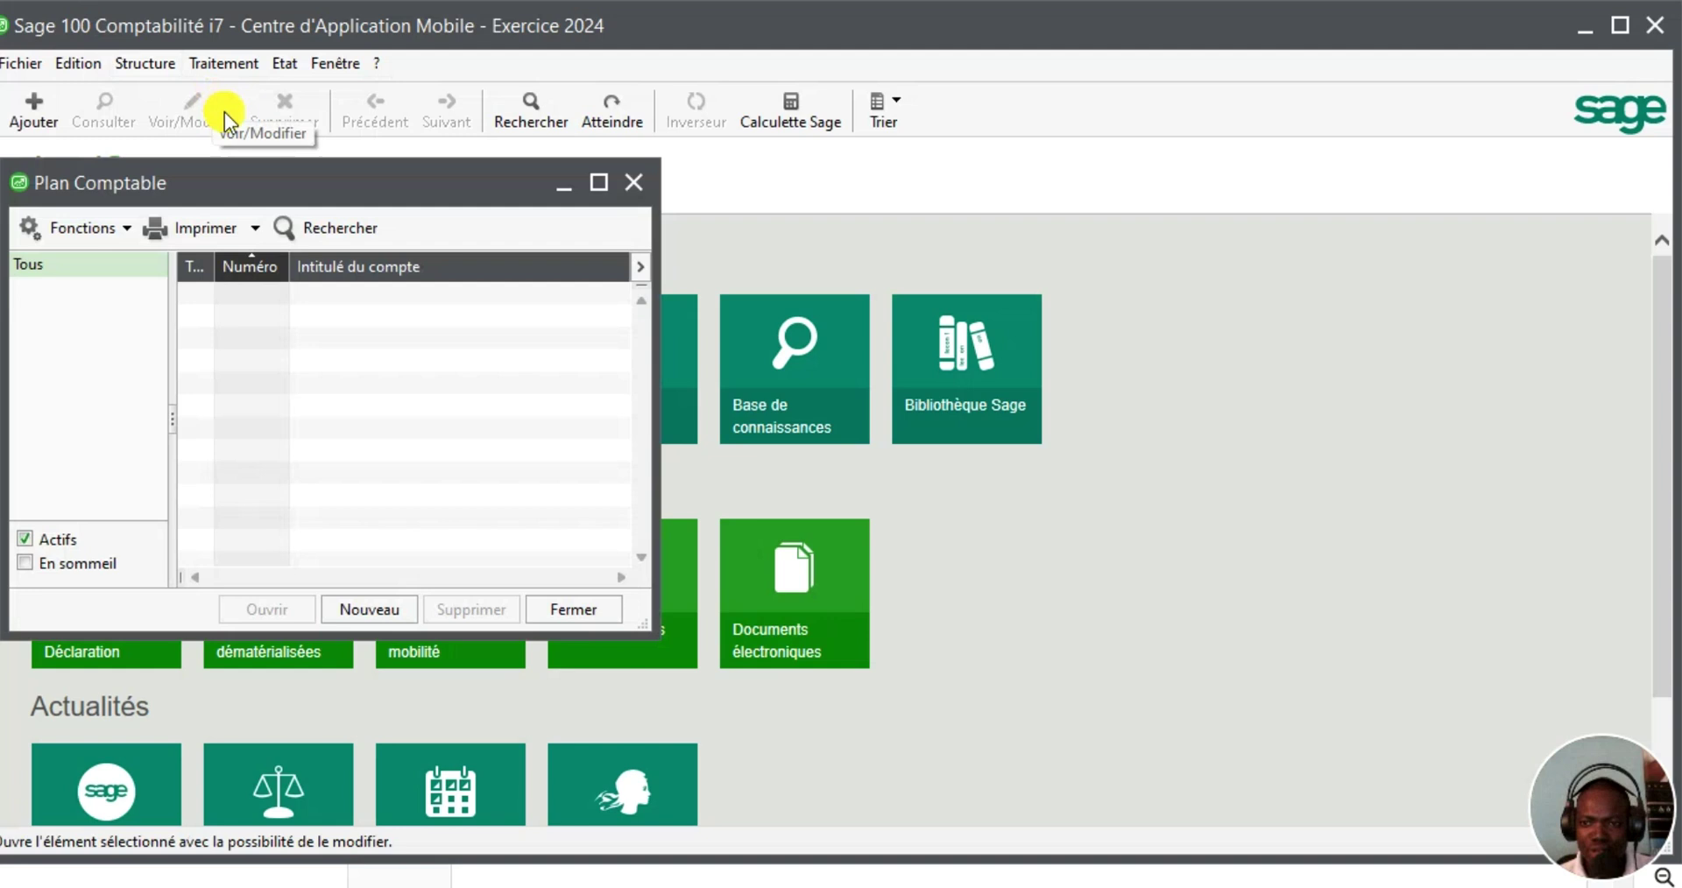
pyautogui.click(350, 602)
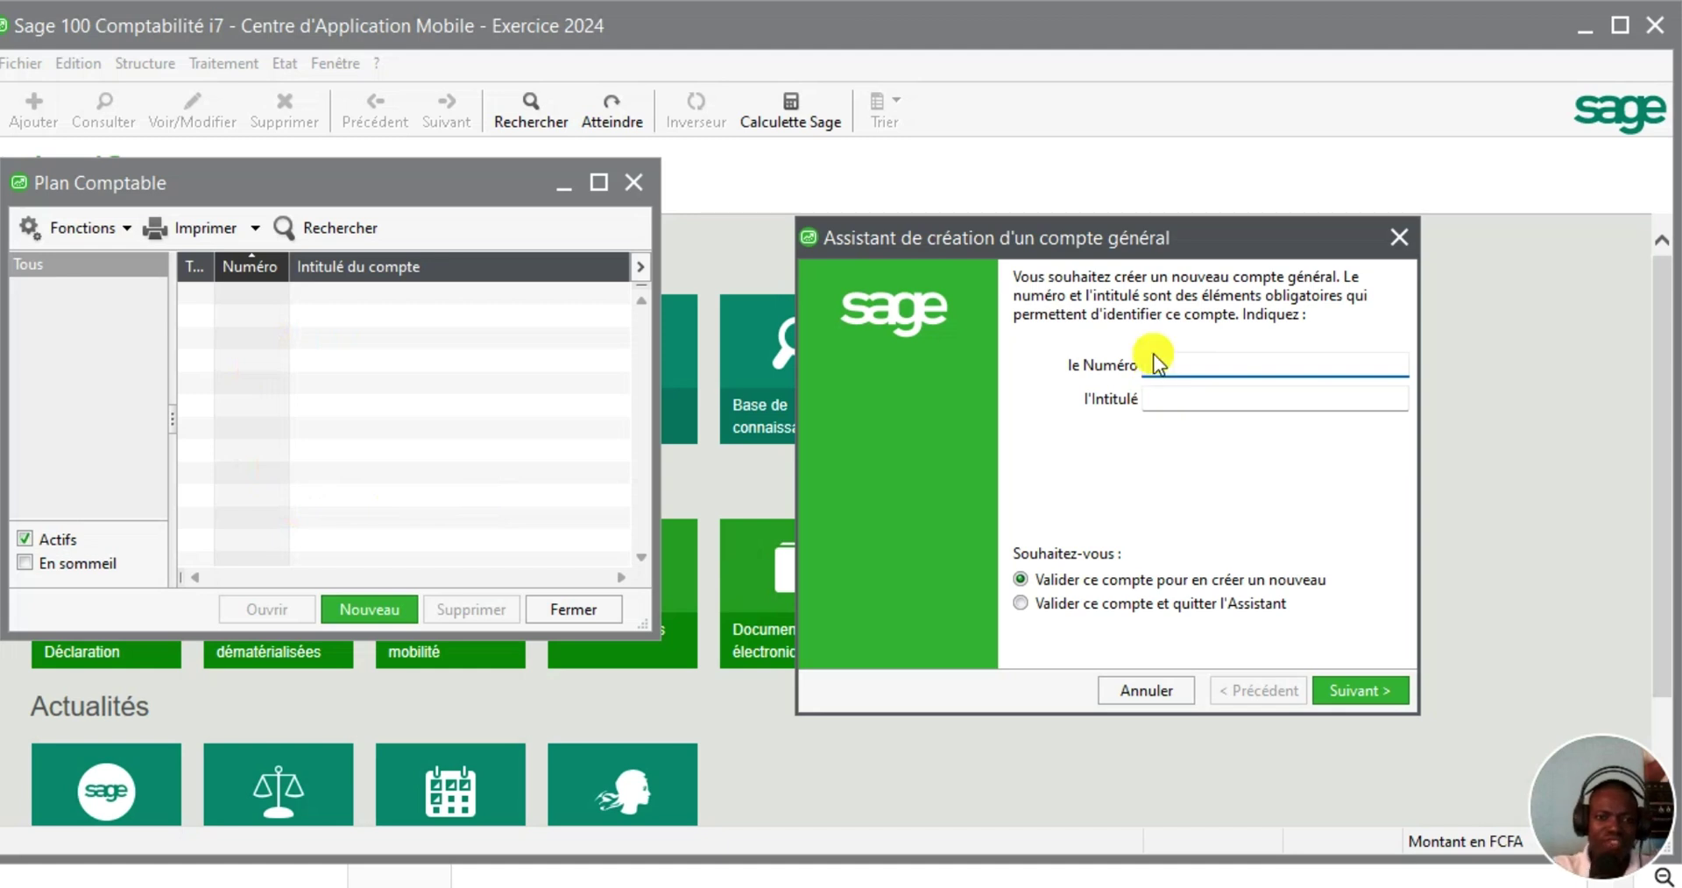
pyautogui.write('4011')
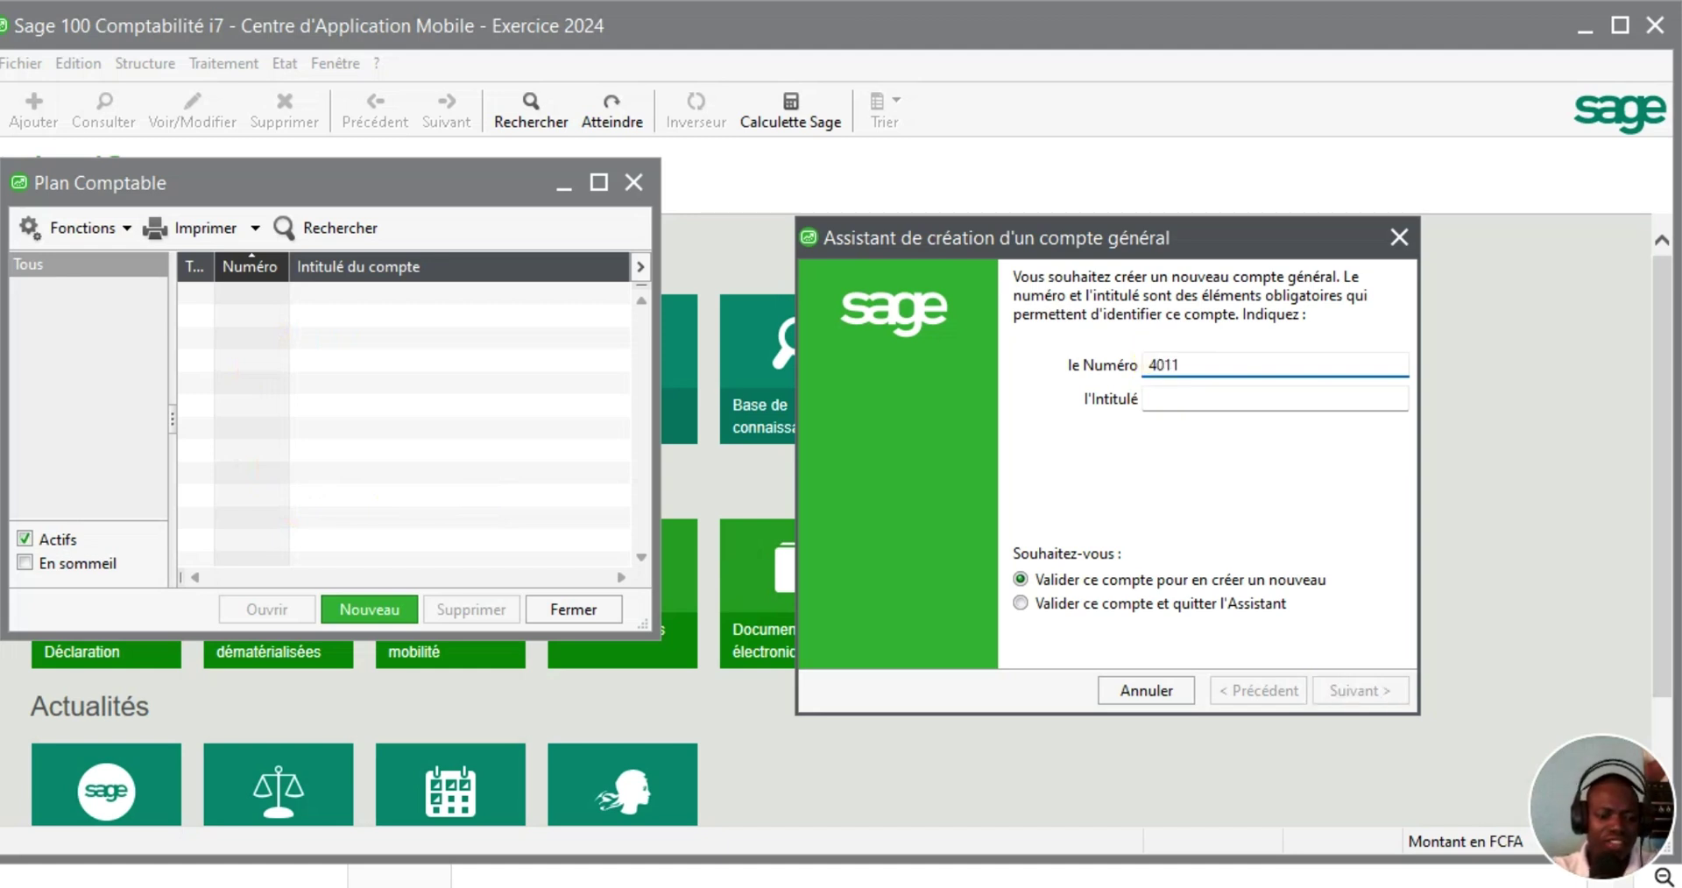
pyautogui.press('Tab')
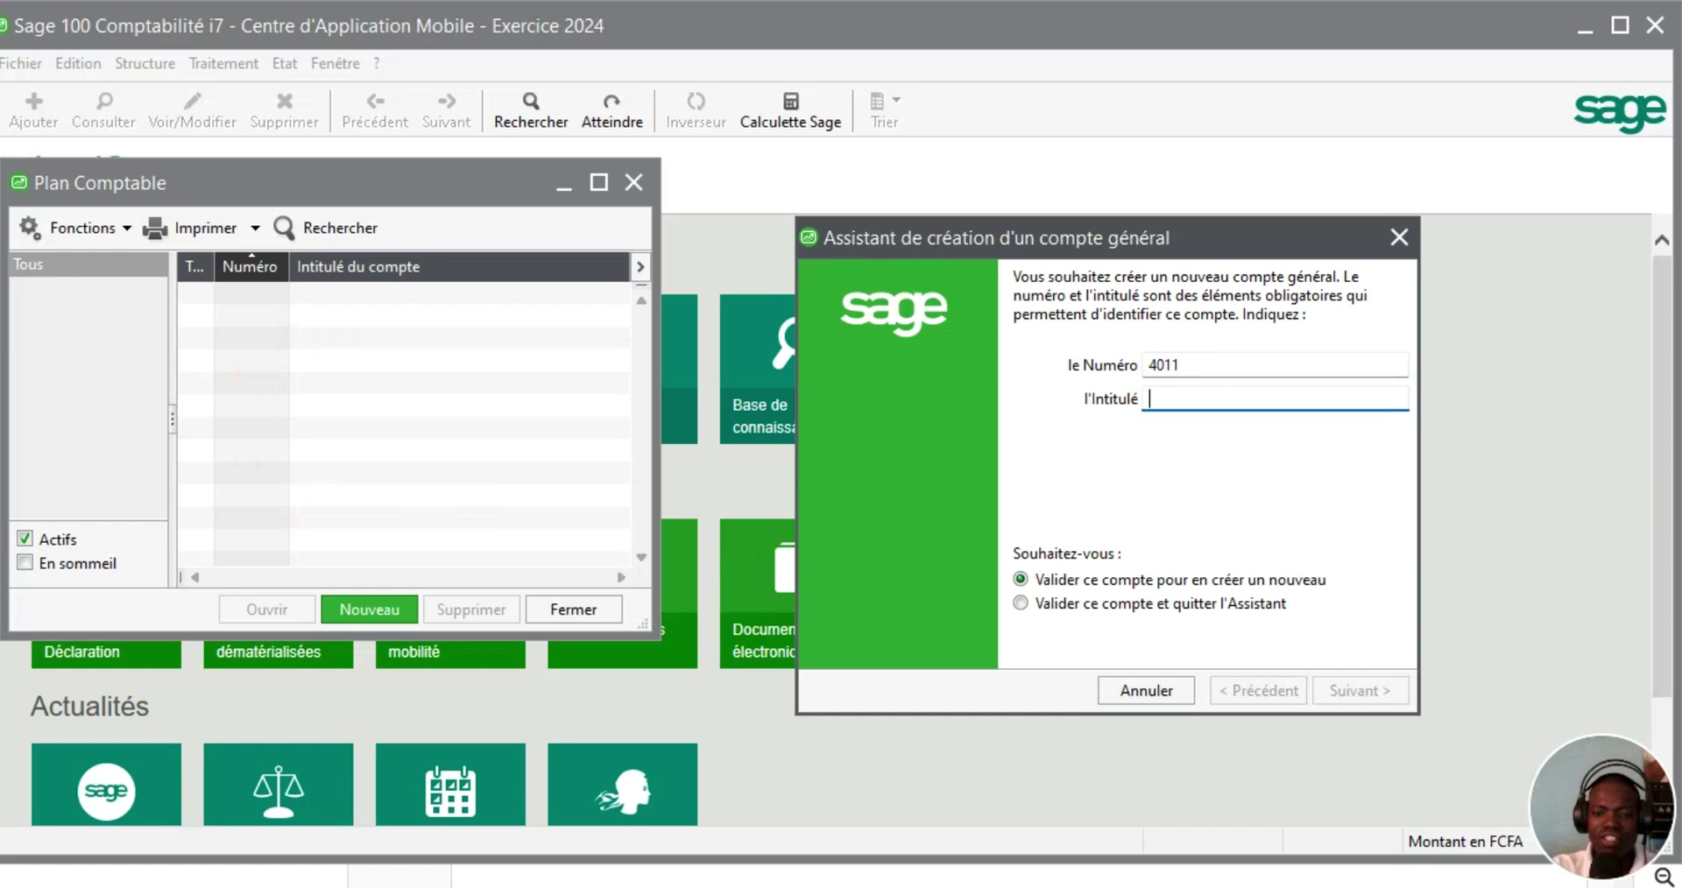
pyautogui.write('Fournisseur')
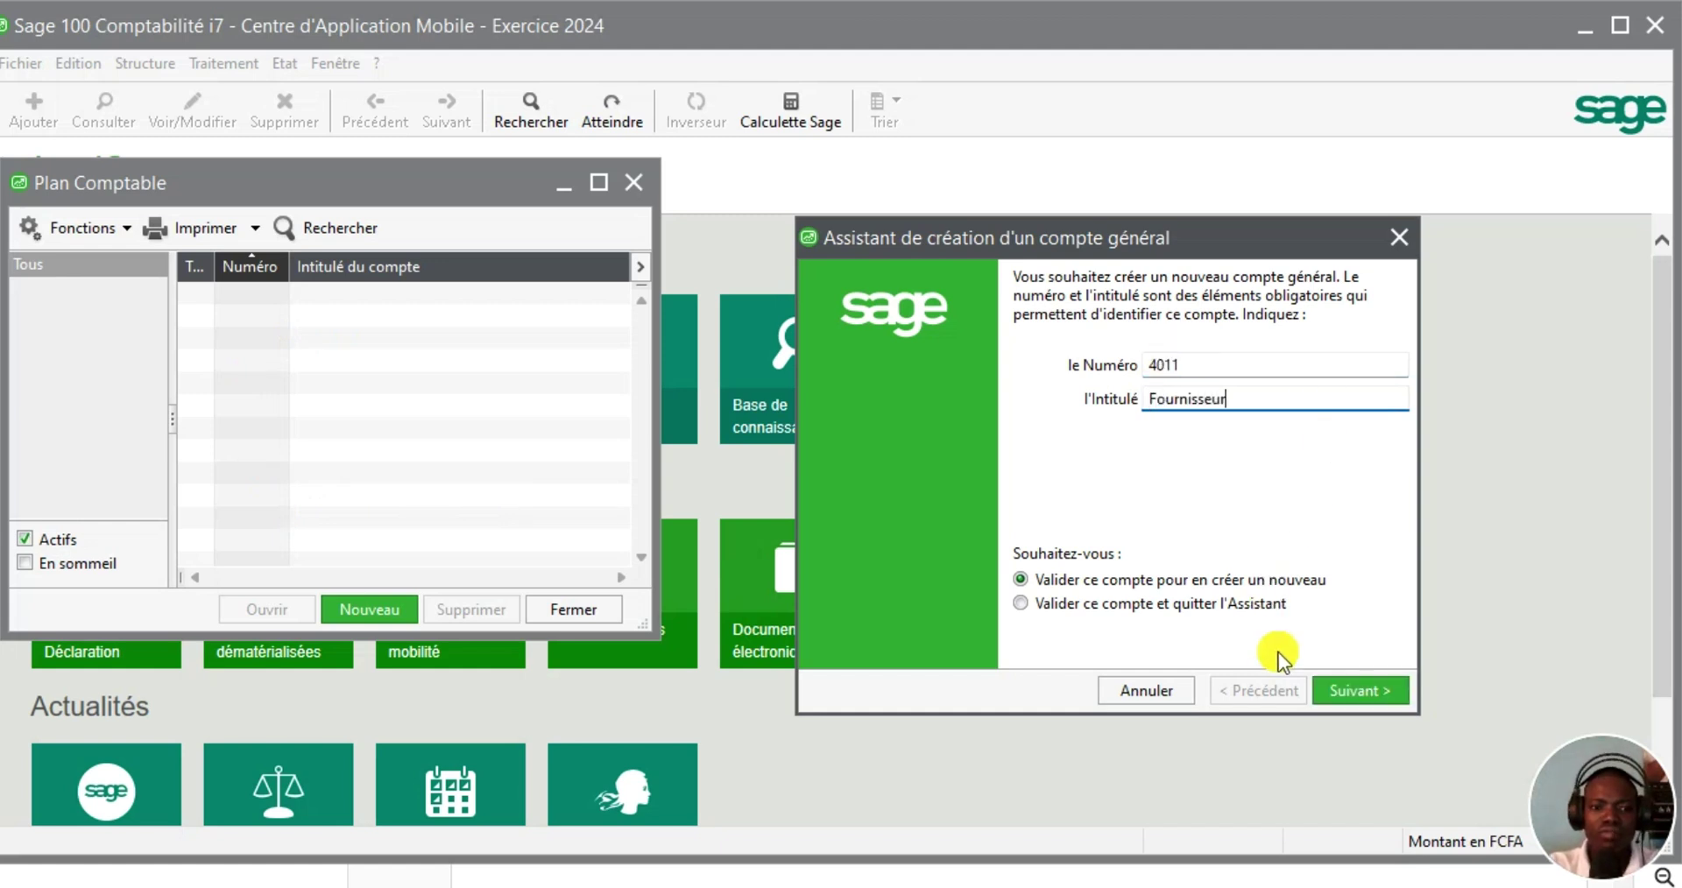
pyautogui.click(1342, 693)
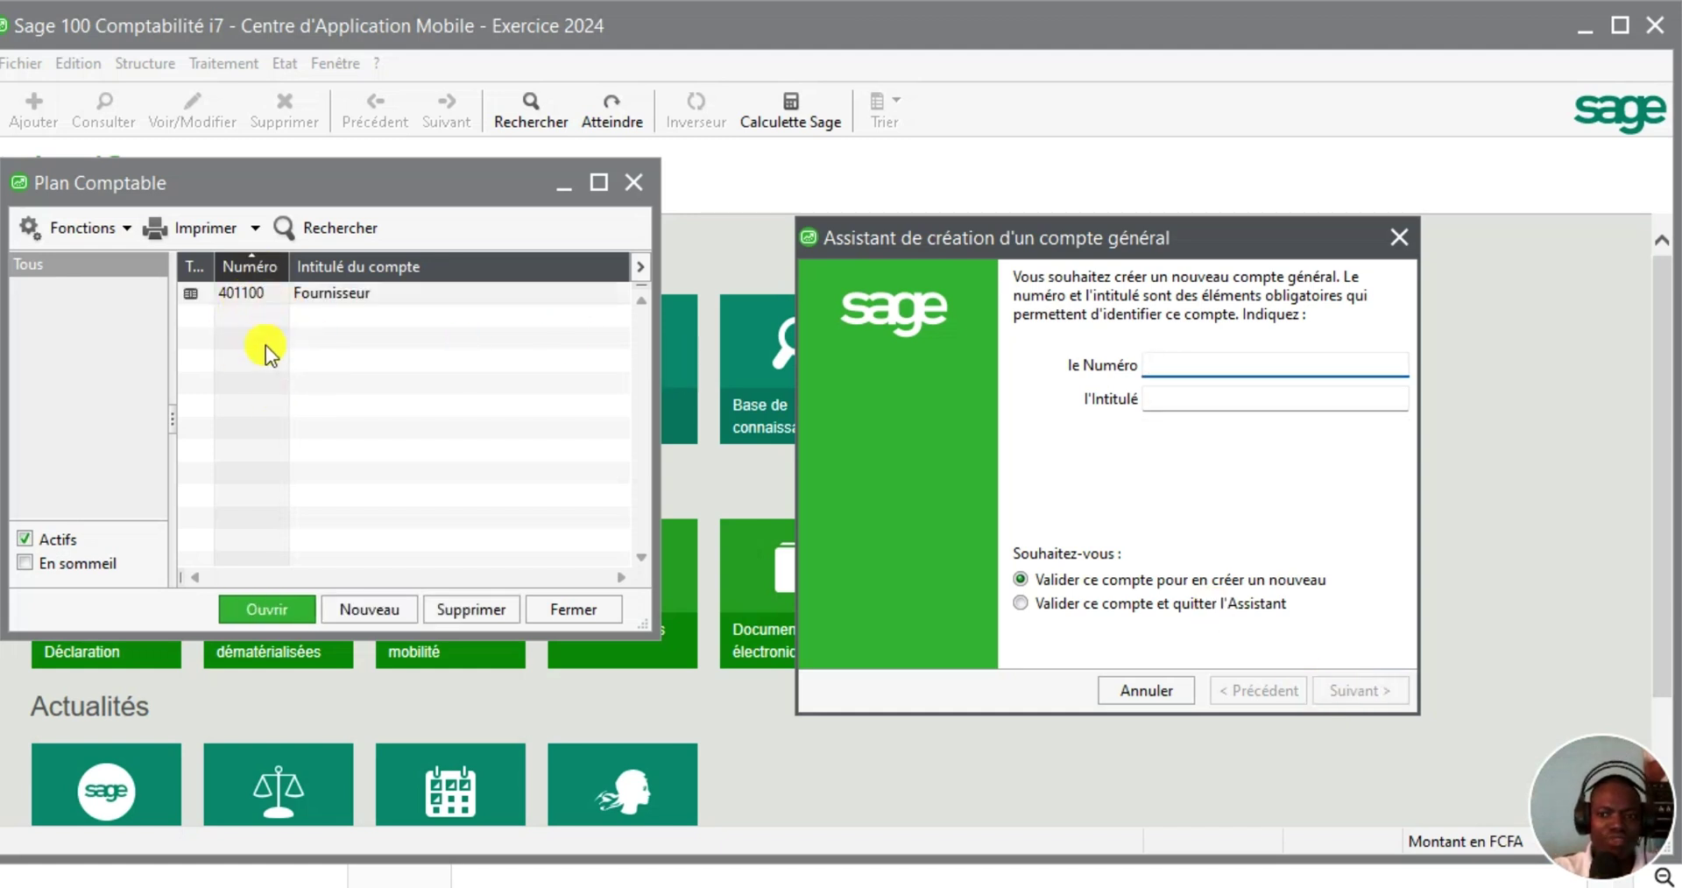
# Create general accounts 521 Banque and 585 Virement de fond
pyautogui.write('521')
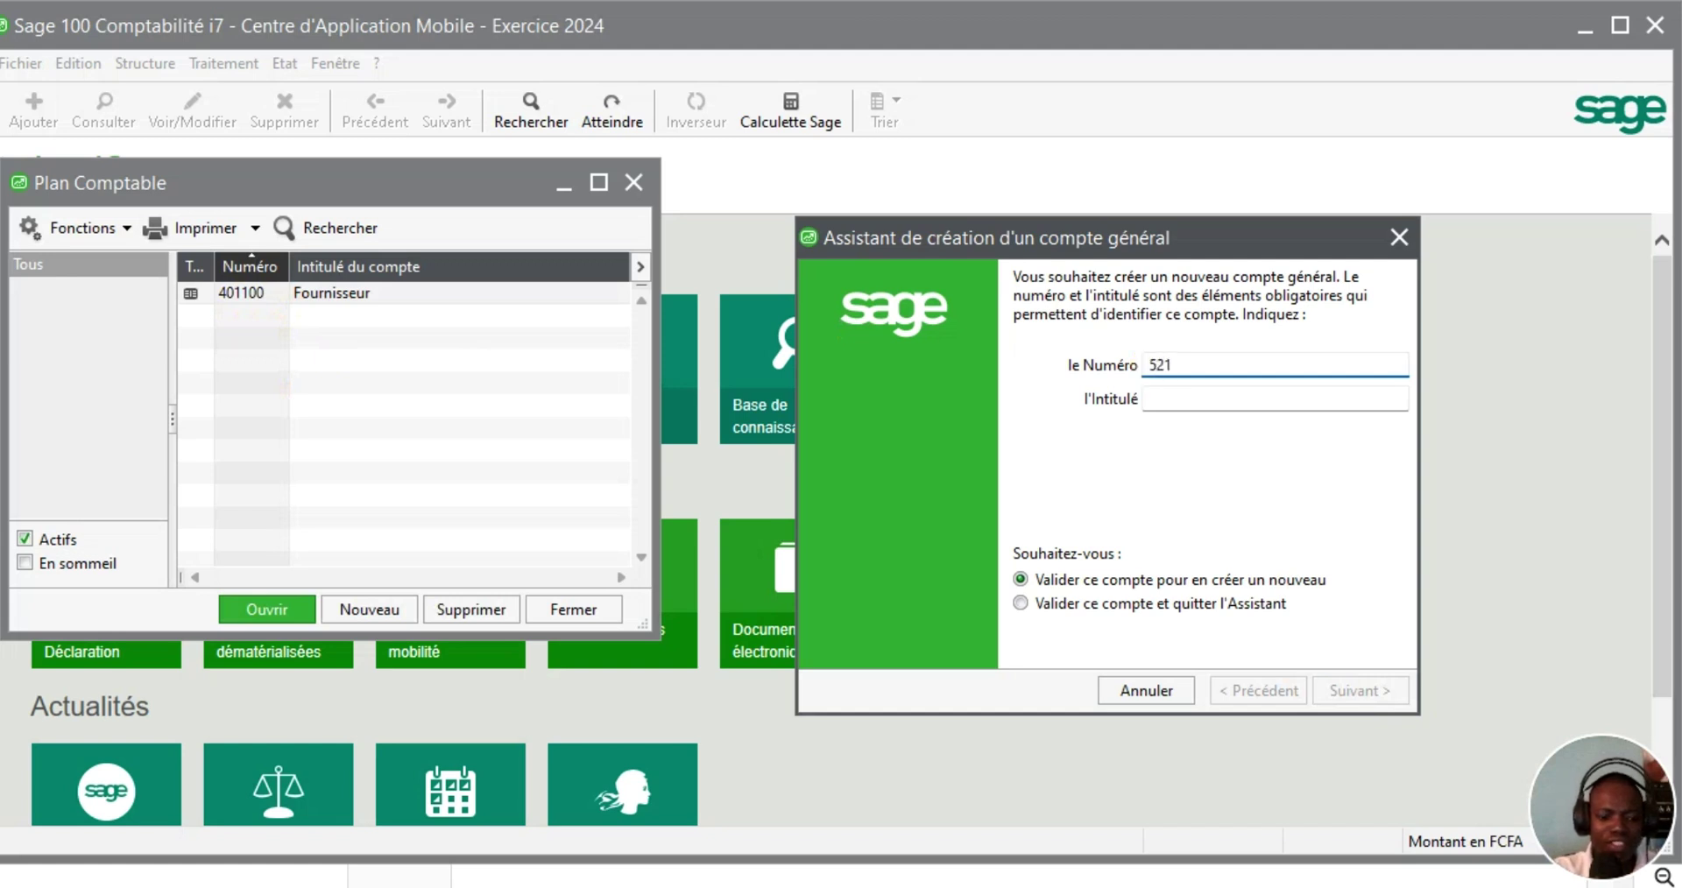
pyautogui.press('Tab')
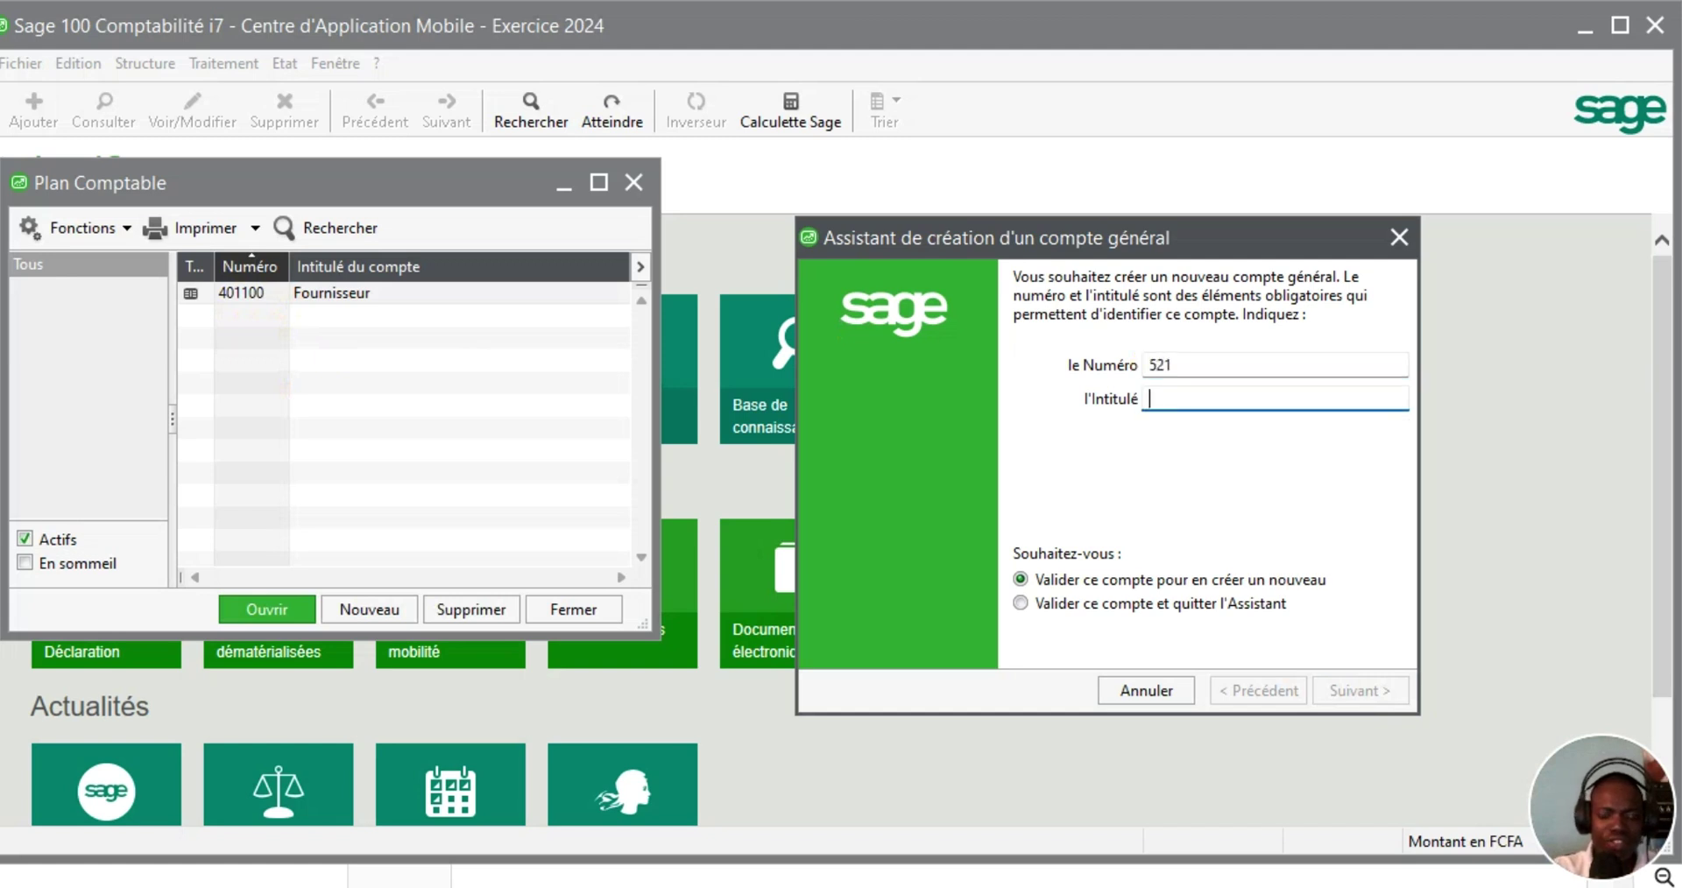
pyautogui.write('Banque')
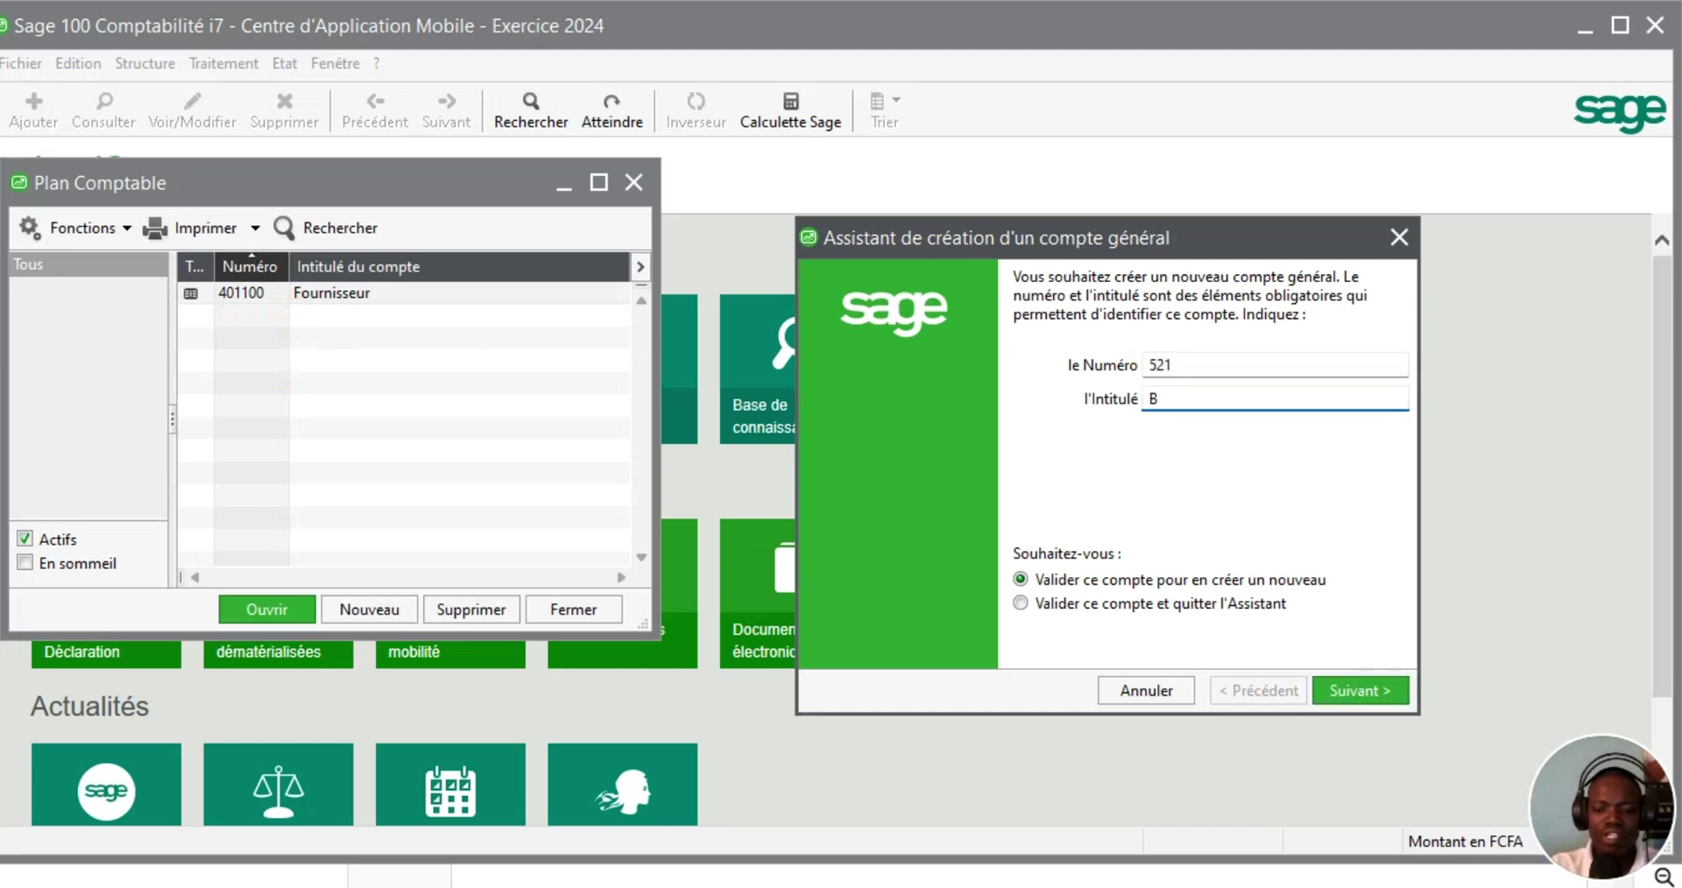
pyautogui.click(1352, 690)
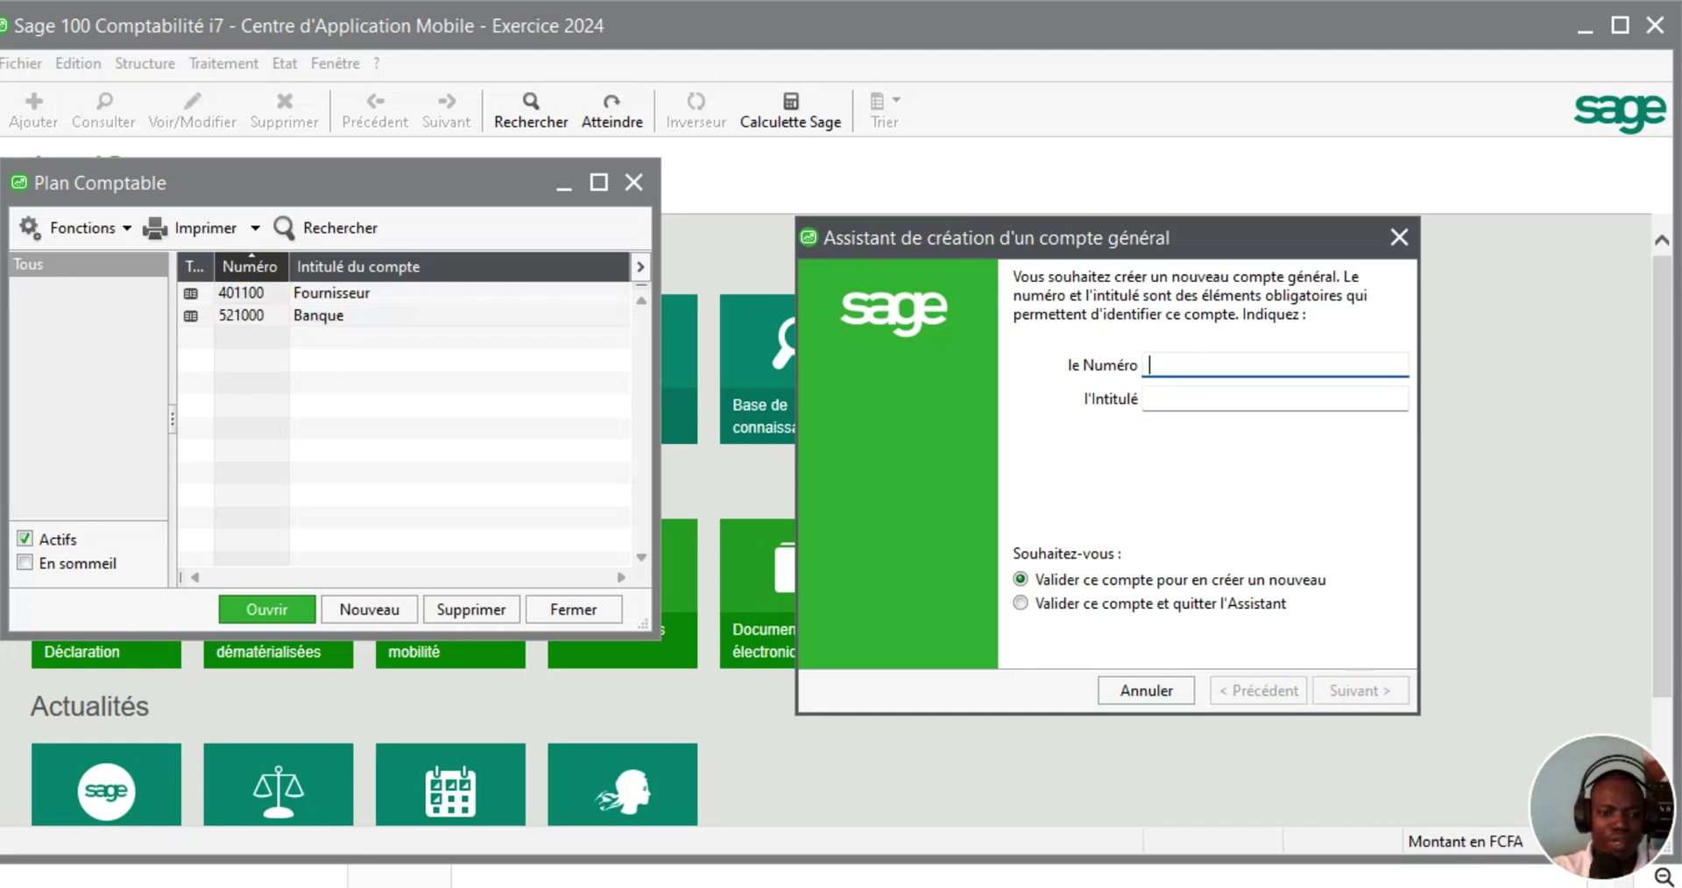
pyautogui.write('585')
pyautogui.press('Tab')
pyautogui.write('Vi')
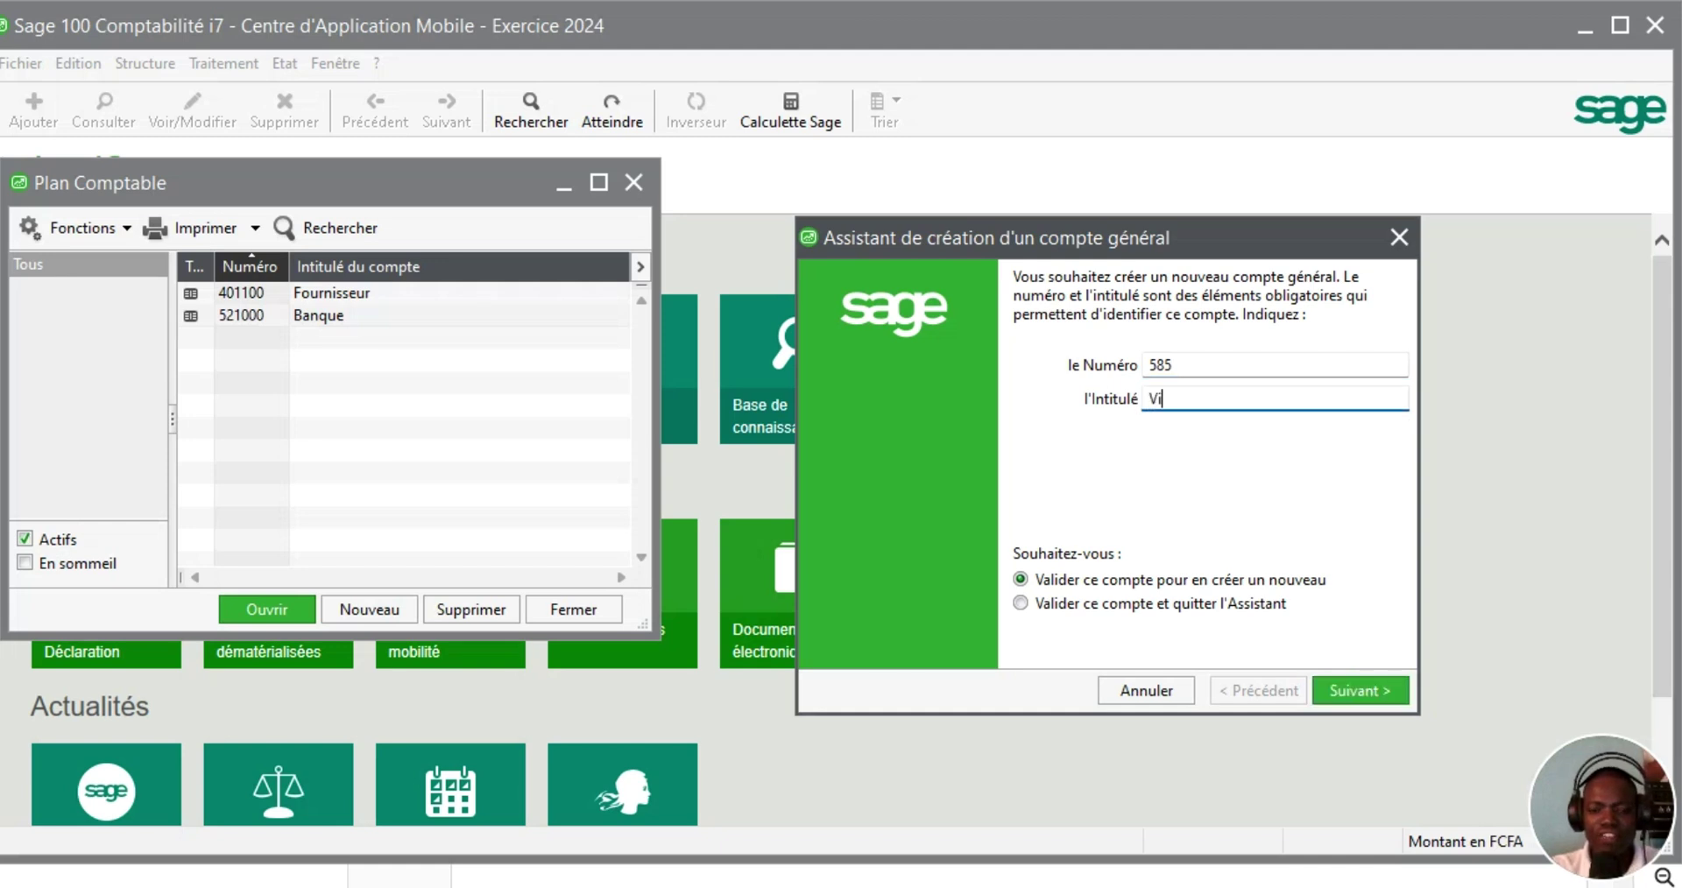
pyautogui.write('rement de fon')
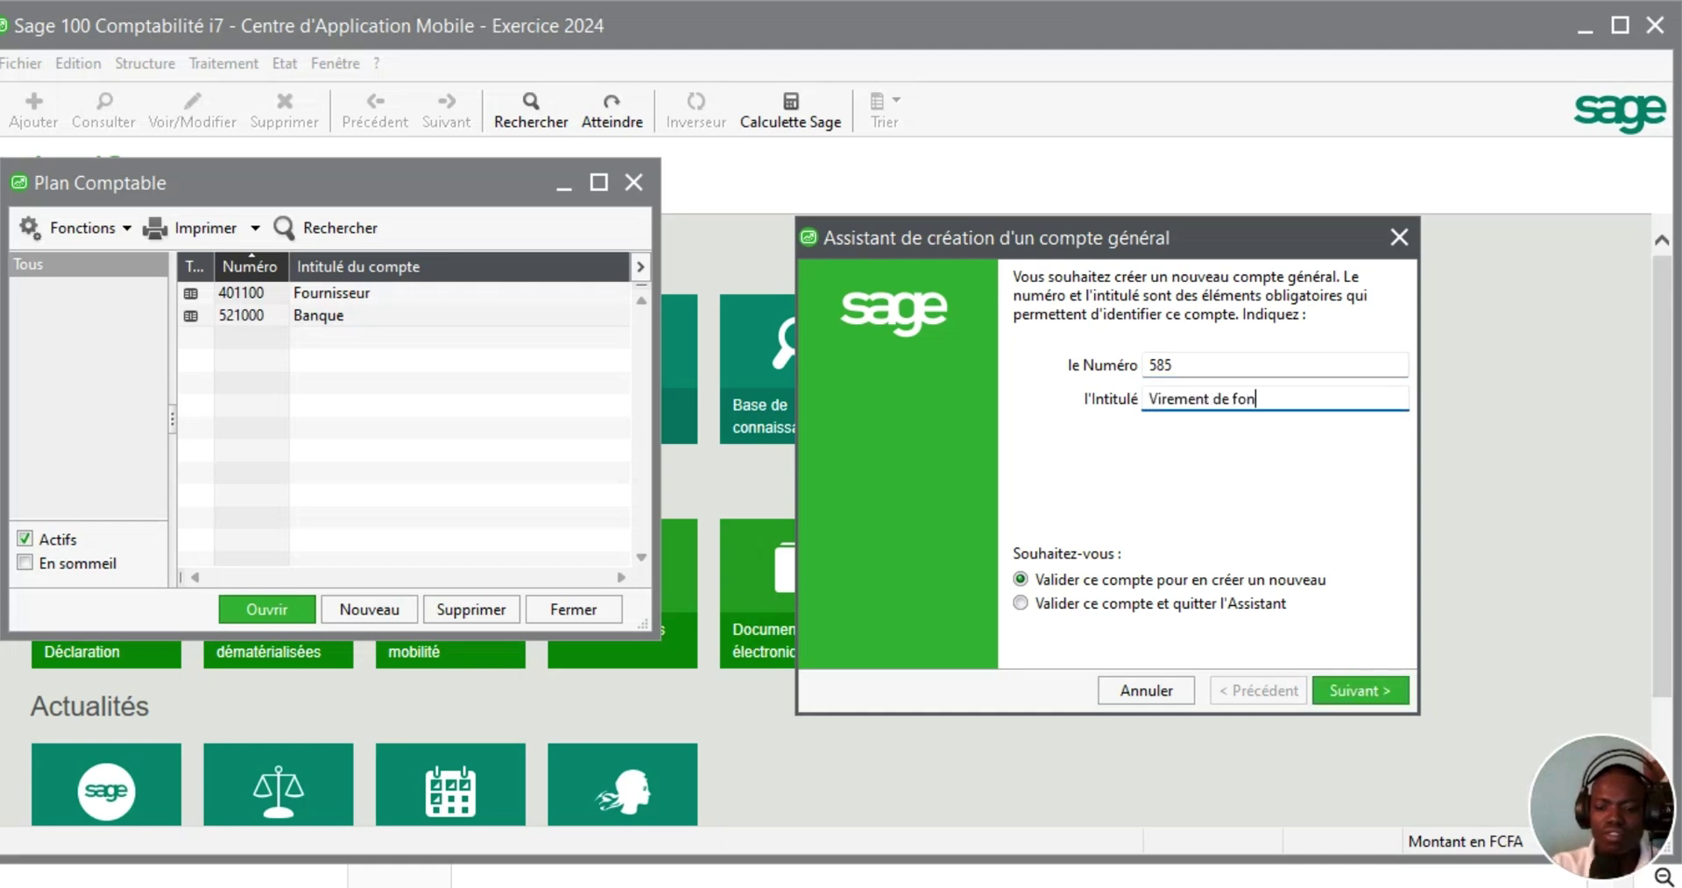
pyautogui.write('d')
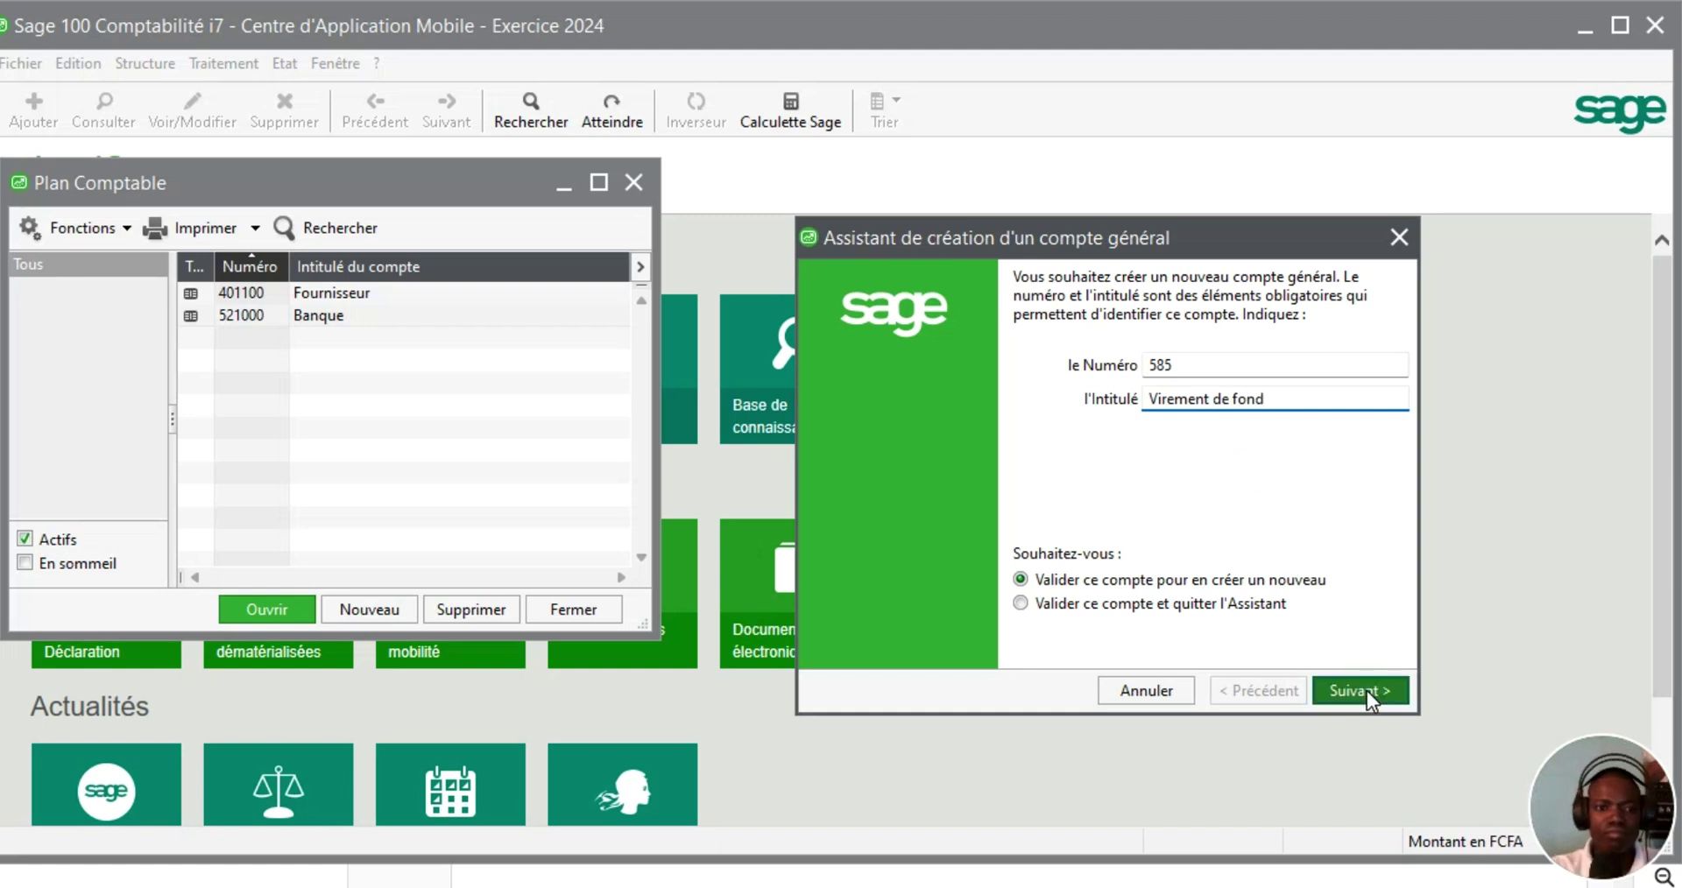
pyautogui.click(1367, 690)
# Create account 4111 Client, then close the account creation wizard
pyautogui.click(1182, 378)
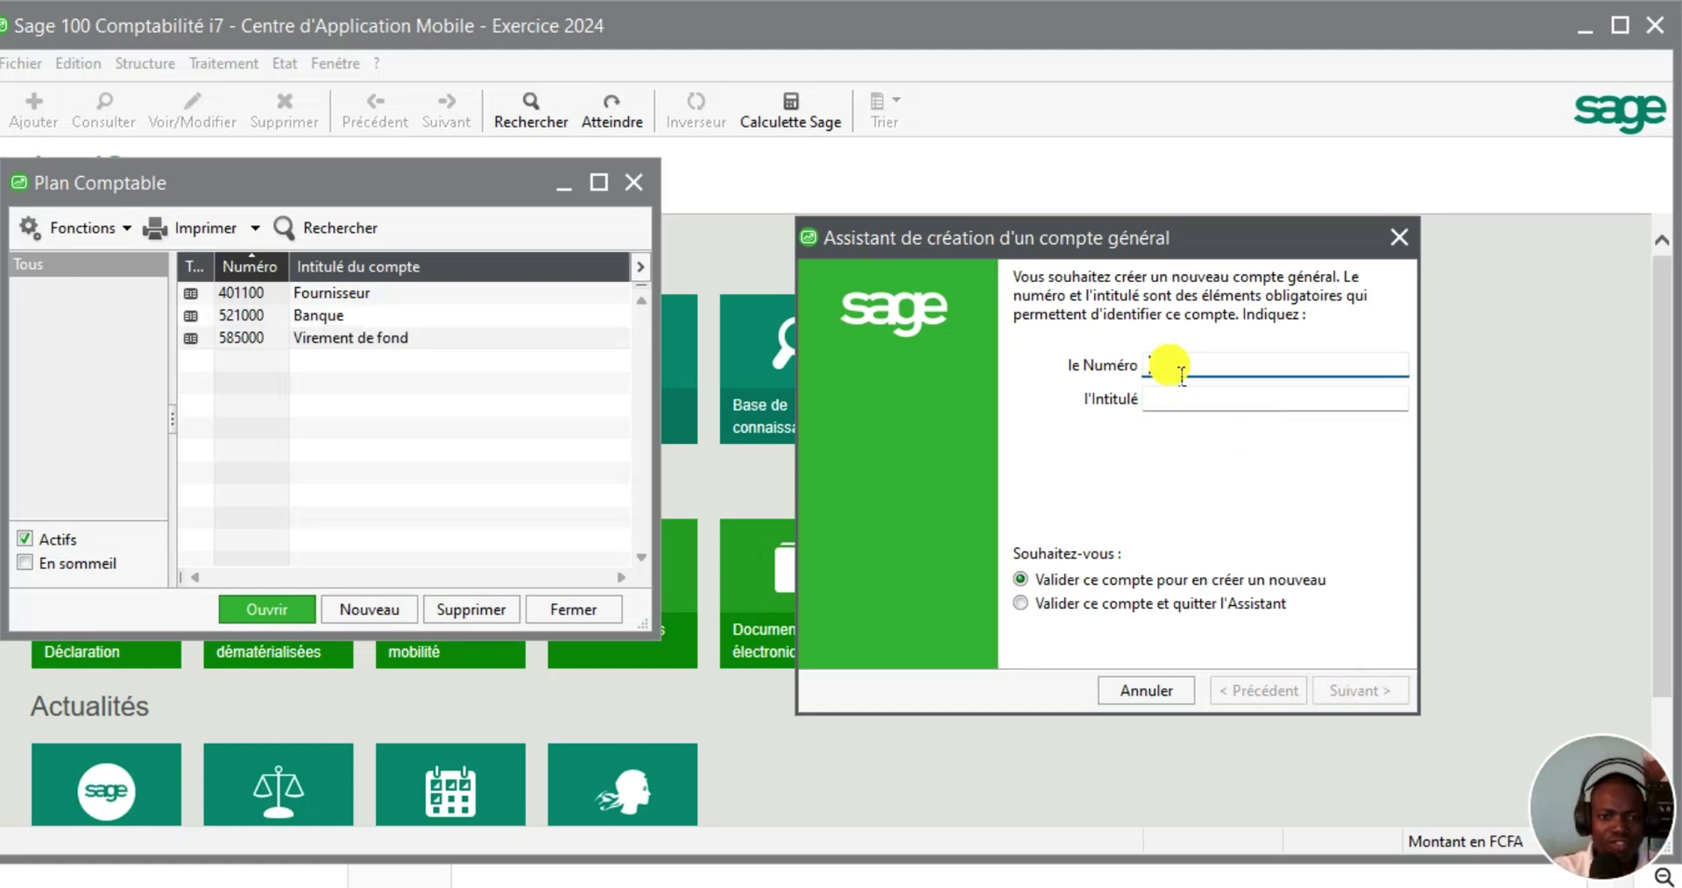
pyautogui.write('4111')
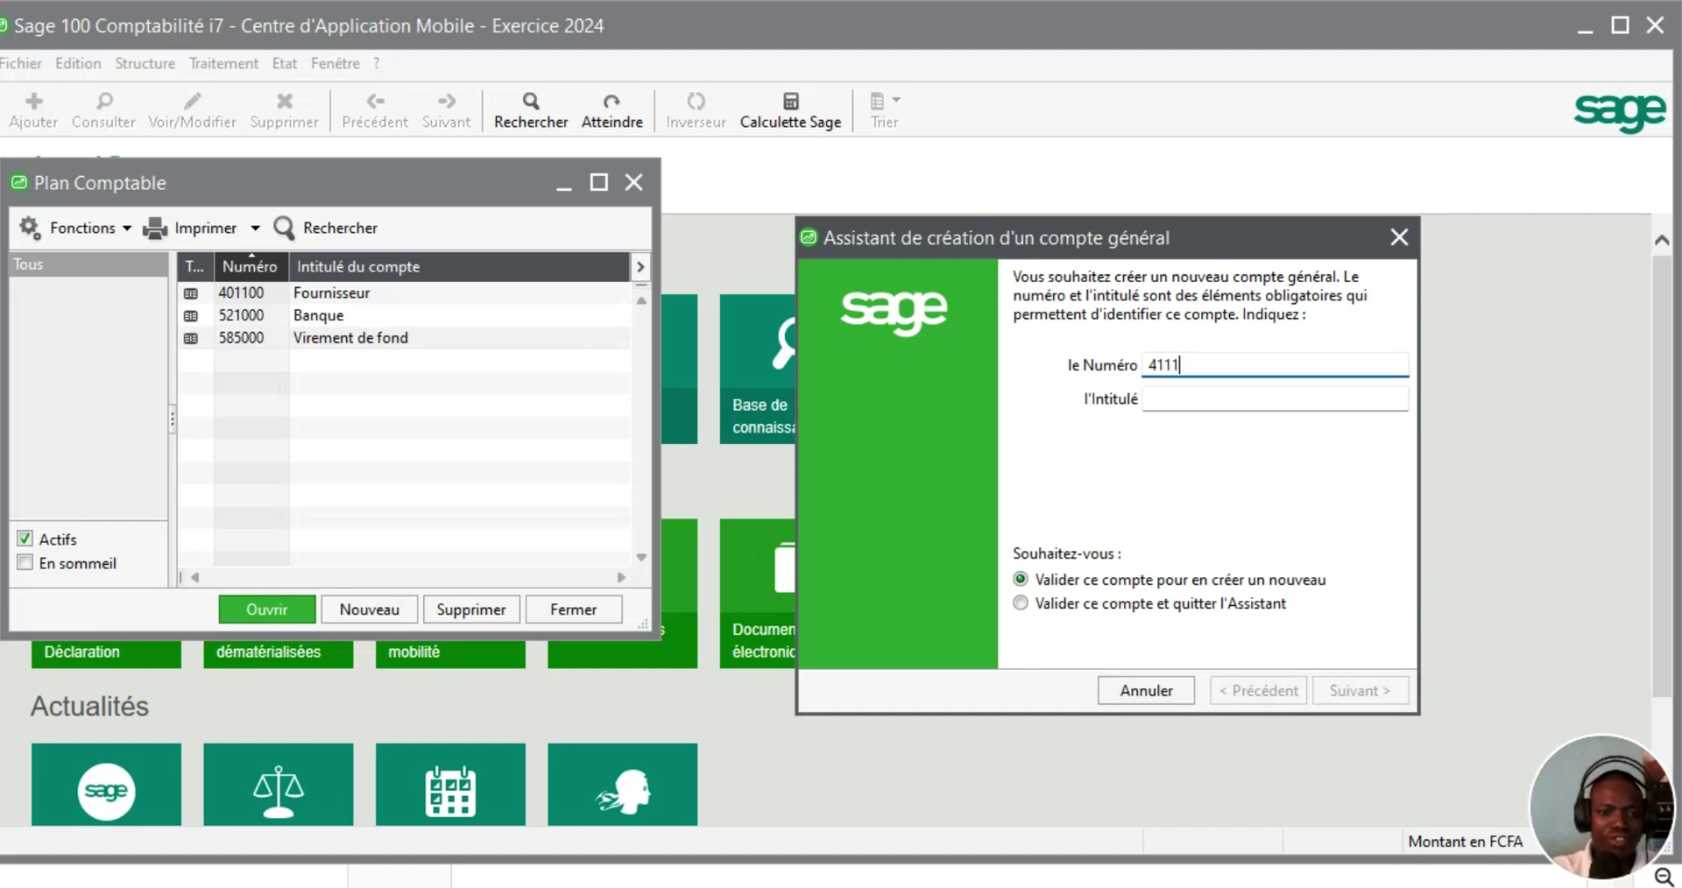
pyautogui.press('Tab')
pyautogui.write('Client')
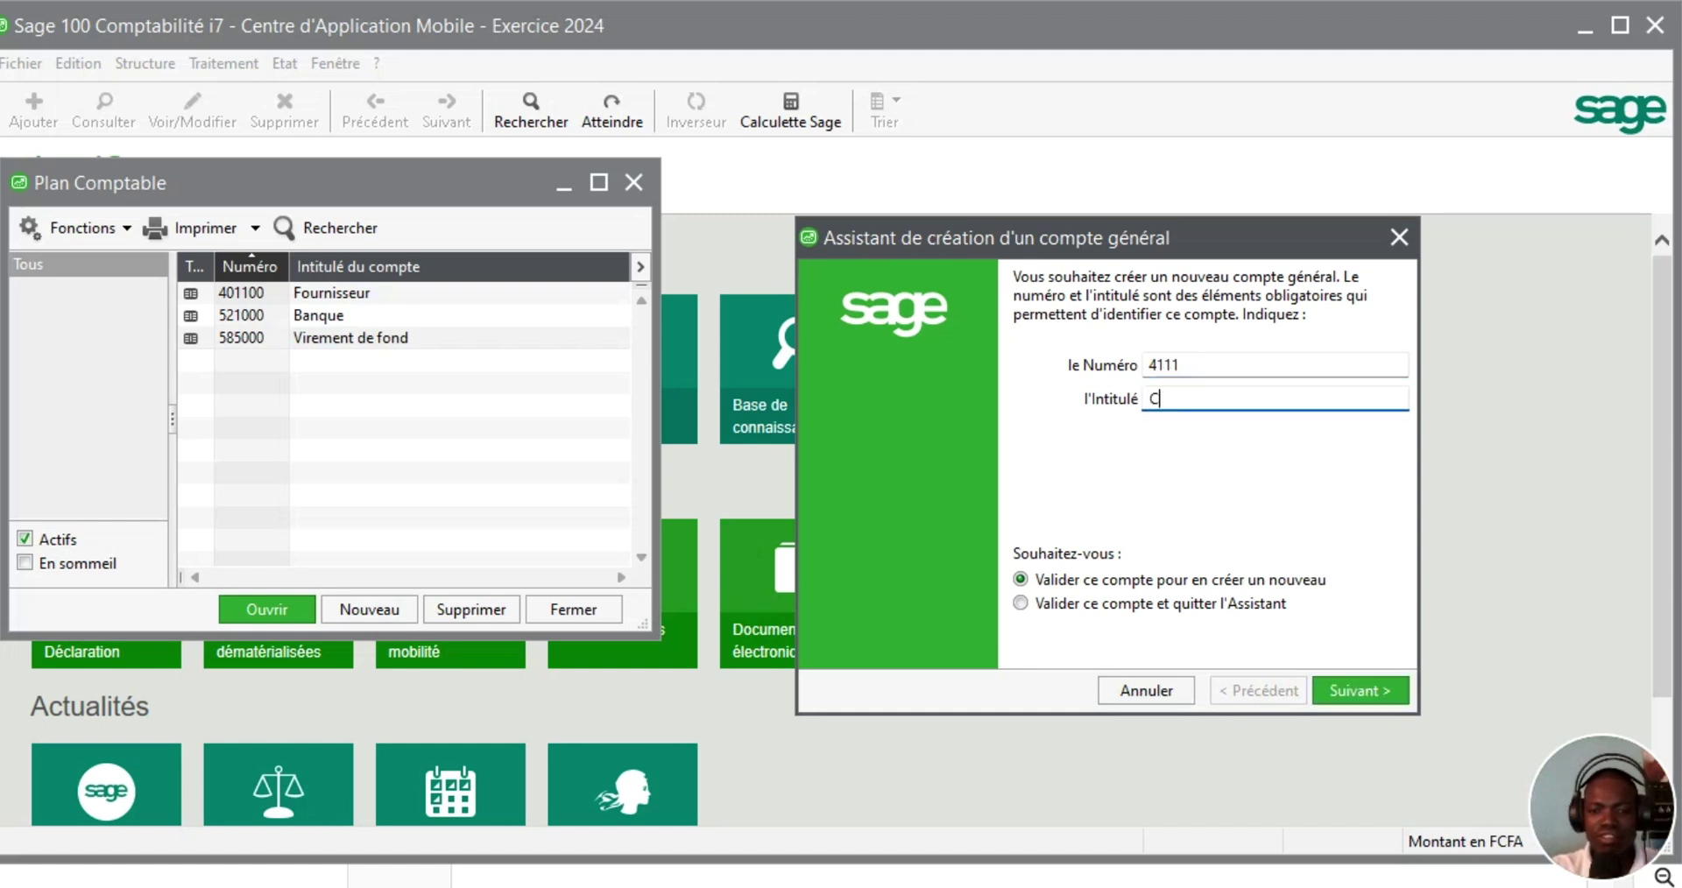
pyautogui.press('Return')
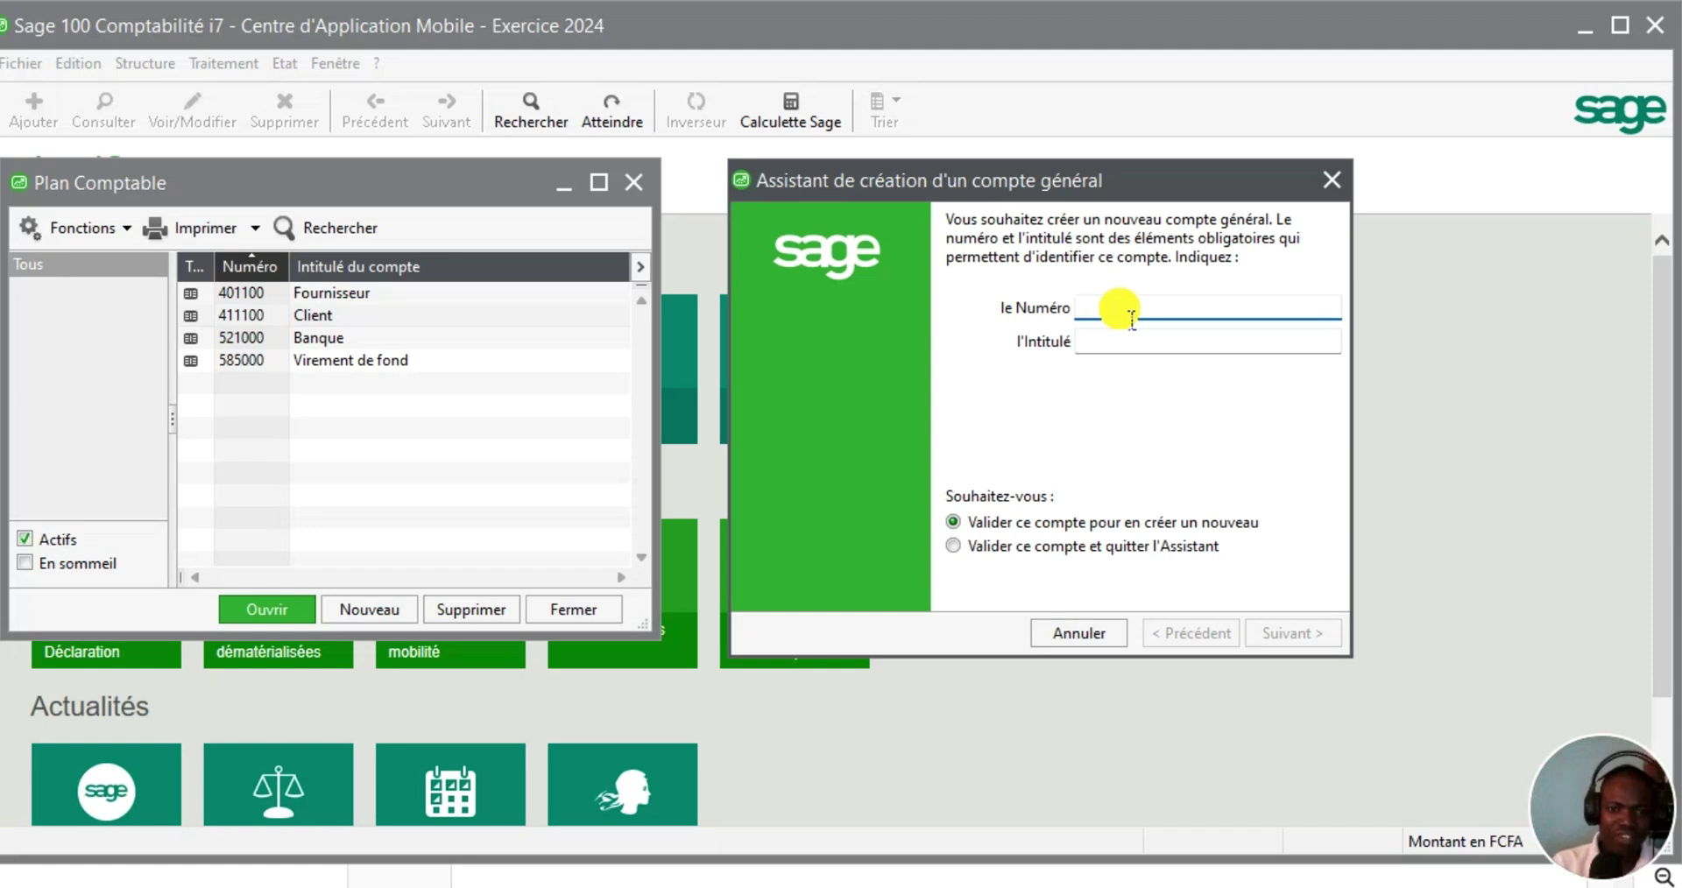
pyautogui.click(1336, 182)
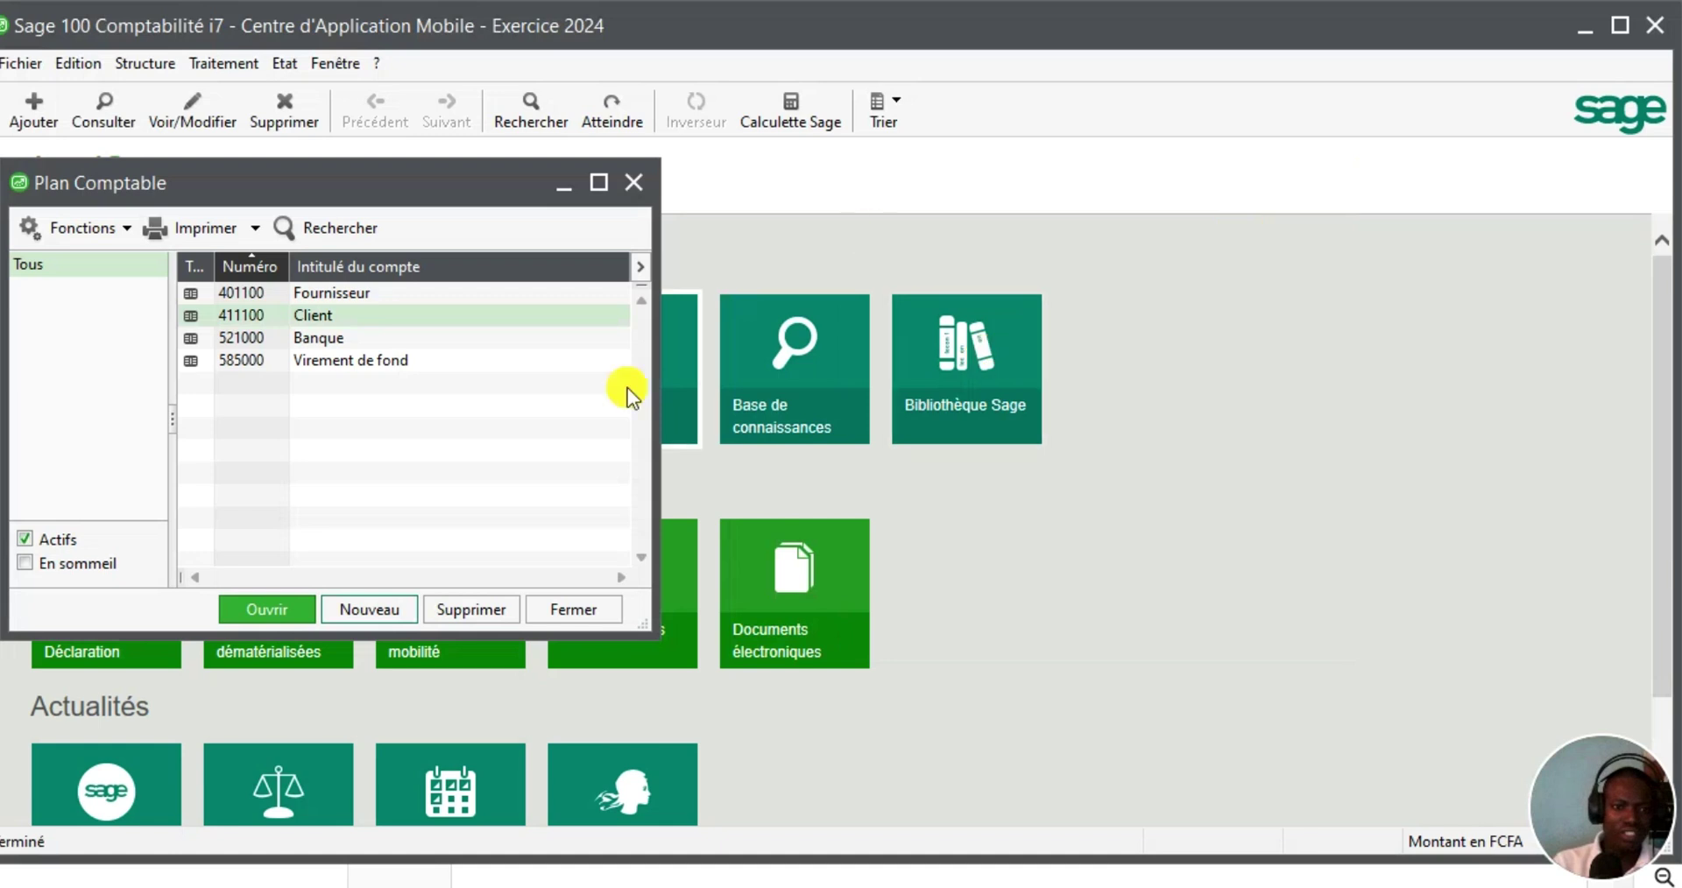
# Open Structure > Fusion to merge structure elements into the chart of accounts
pyautogui.click(144, 69)
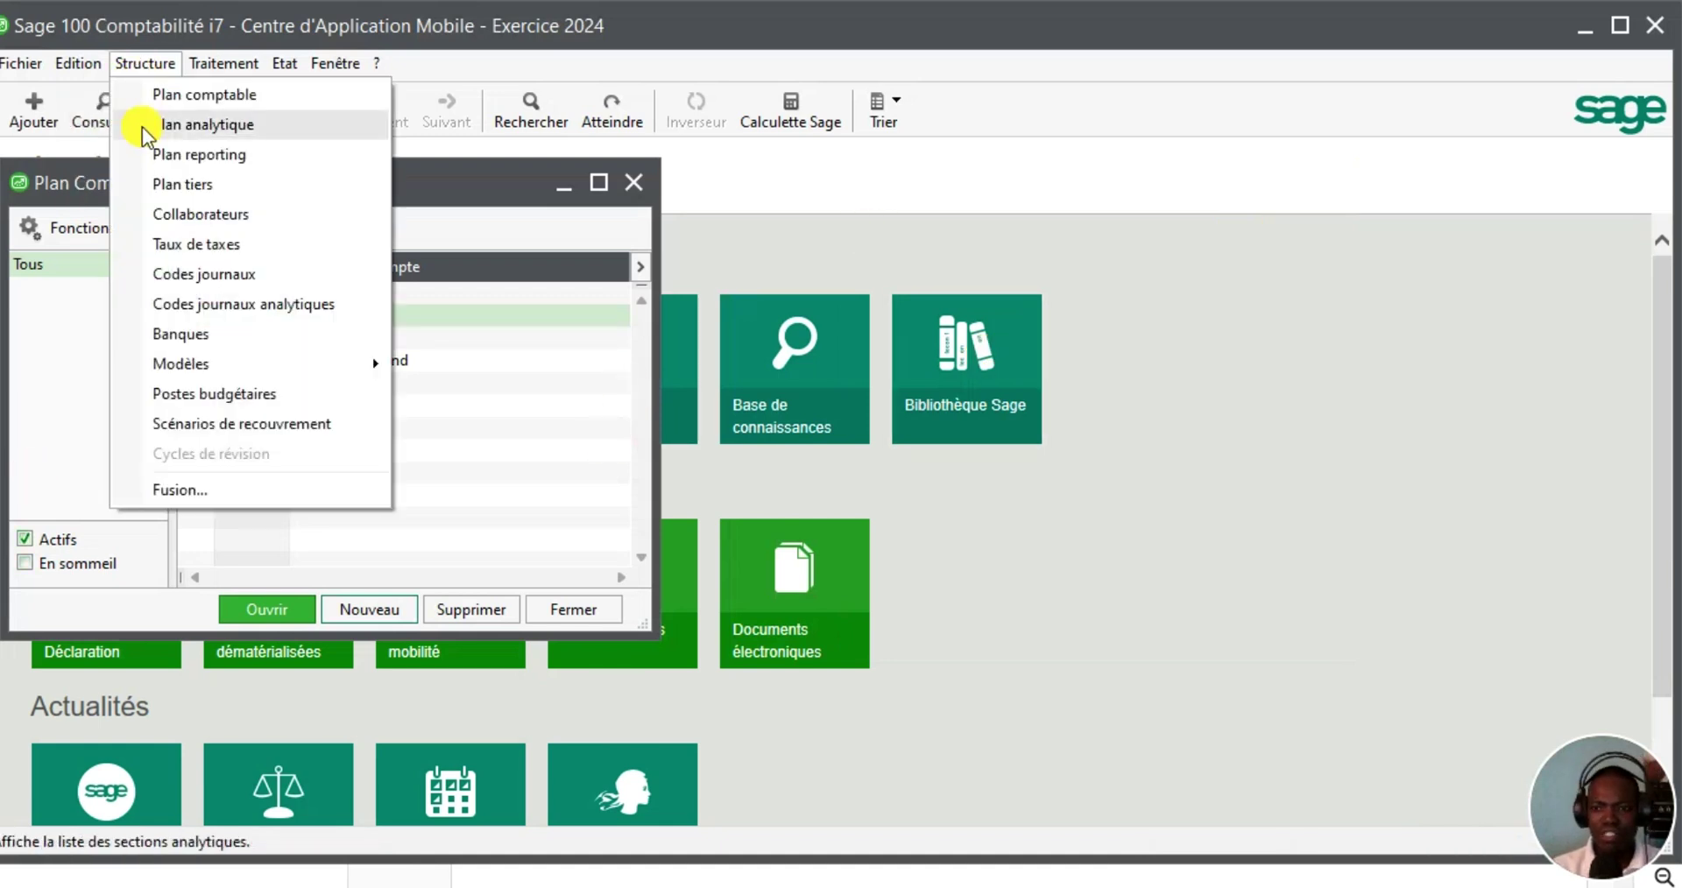
pyautogui.click(184, 490)
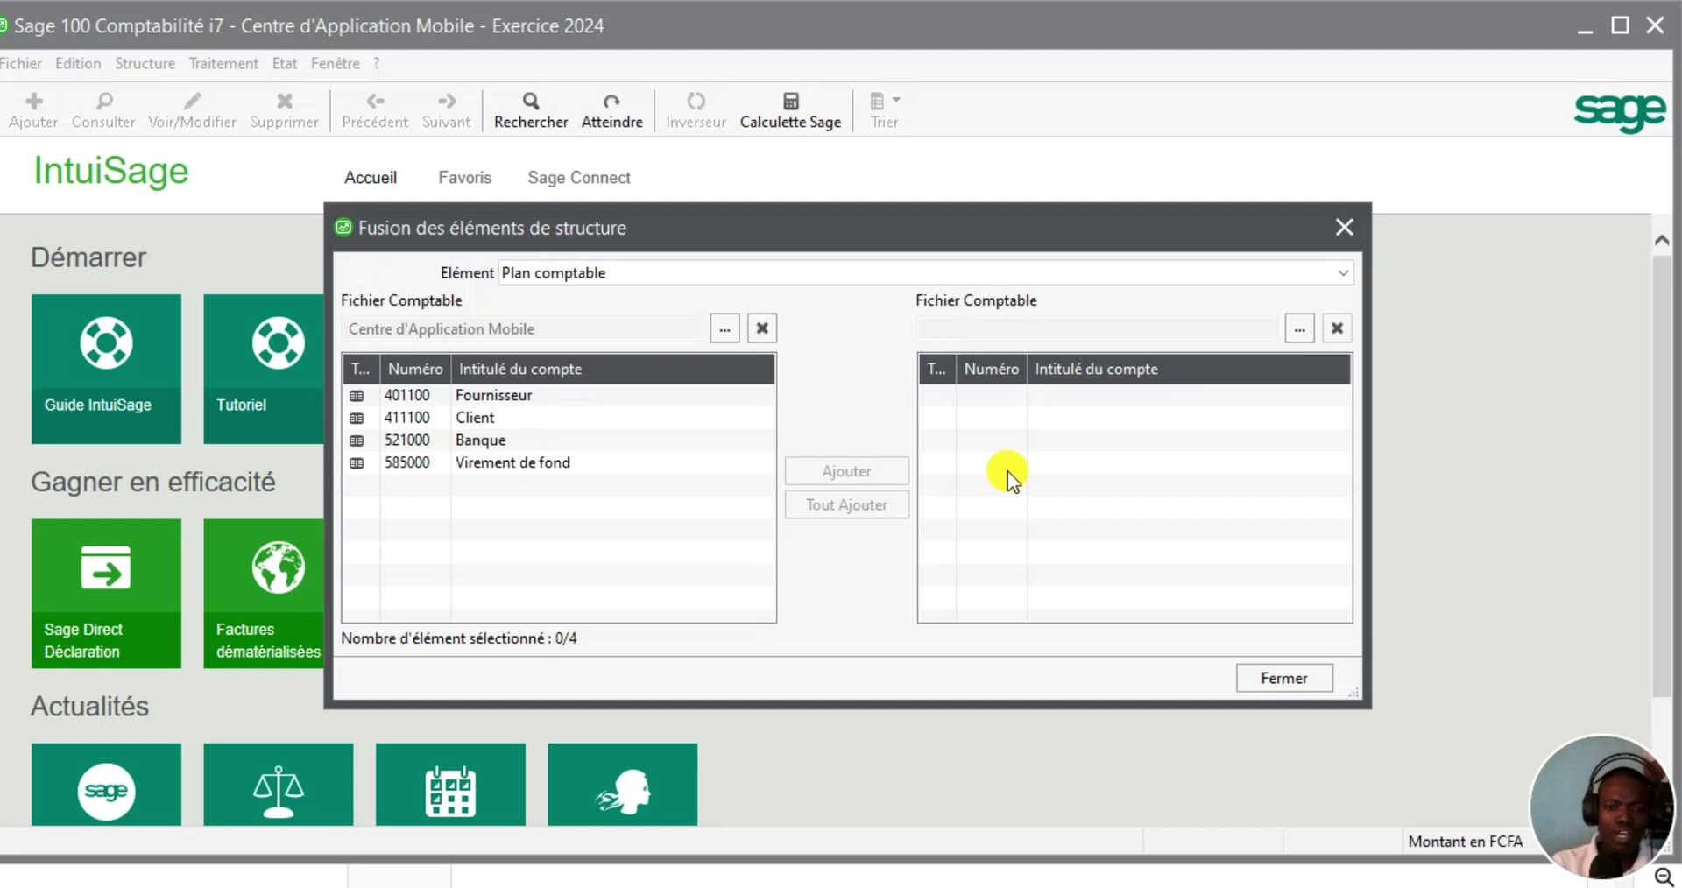
# Load the Creativity Commercial Mind accounting file as the merge source
pyautogui.click(1300, 333)
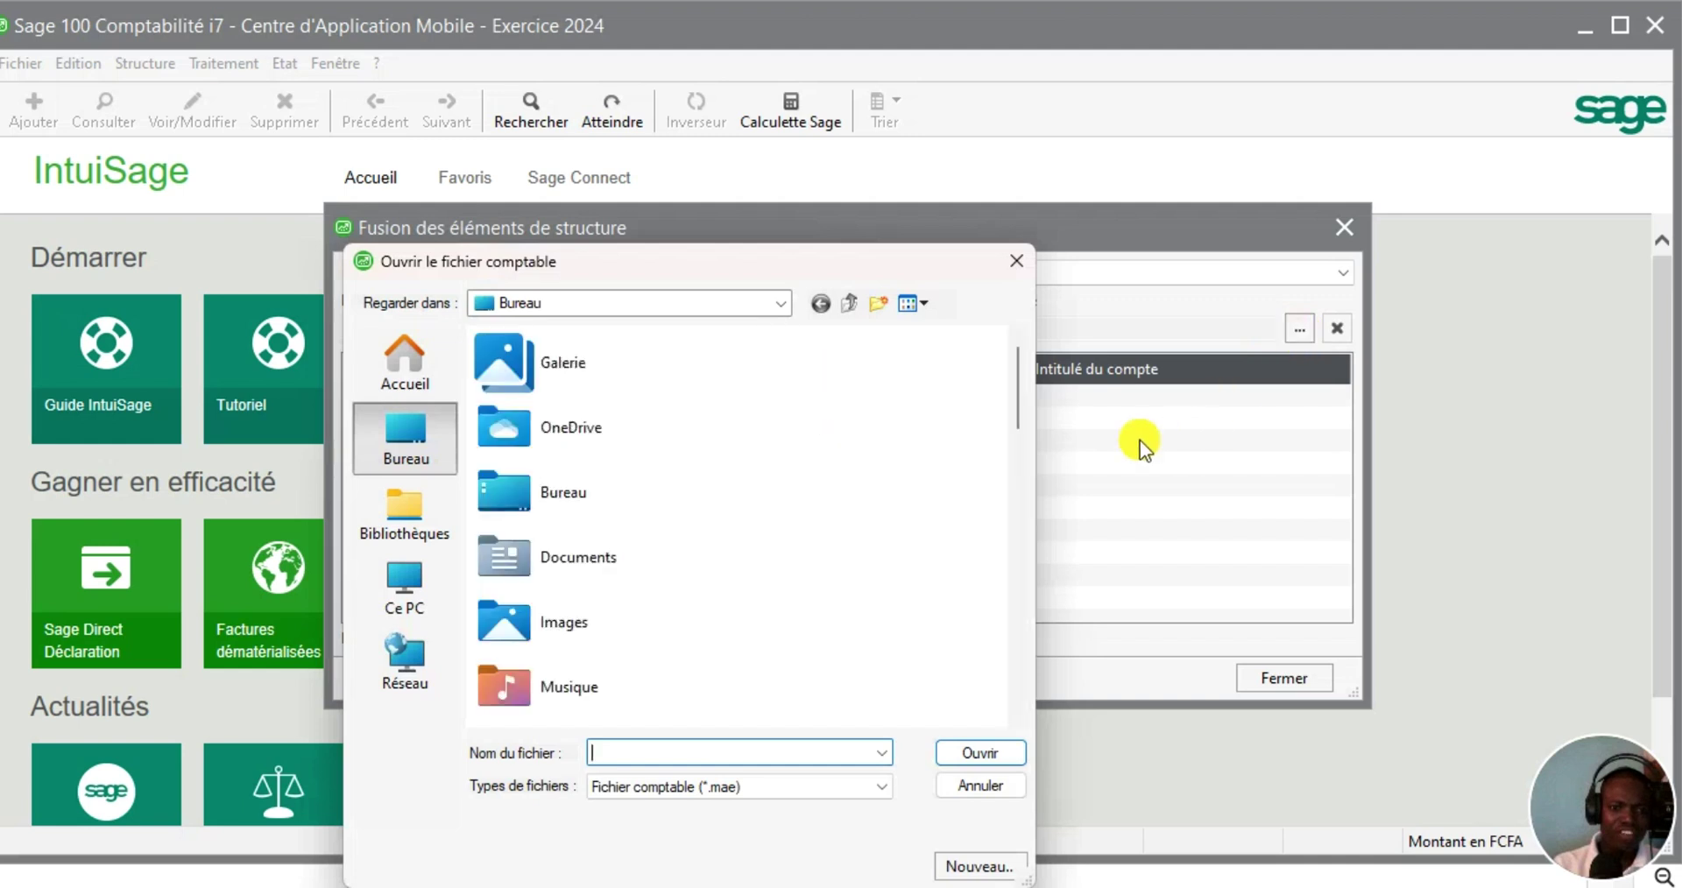
pyautogui.scroll(-1, 1015, 404)
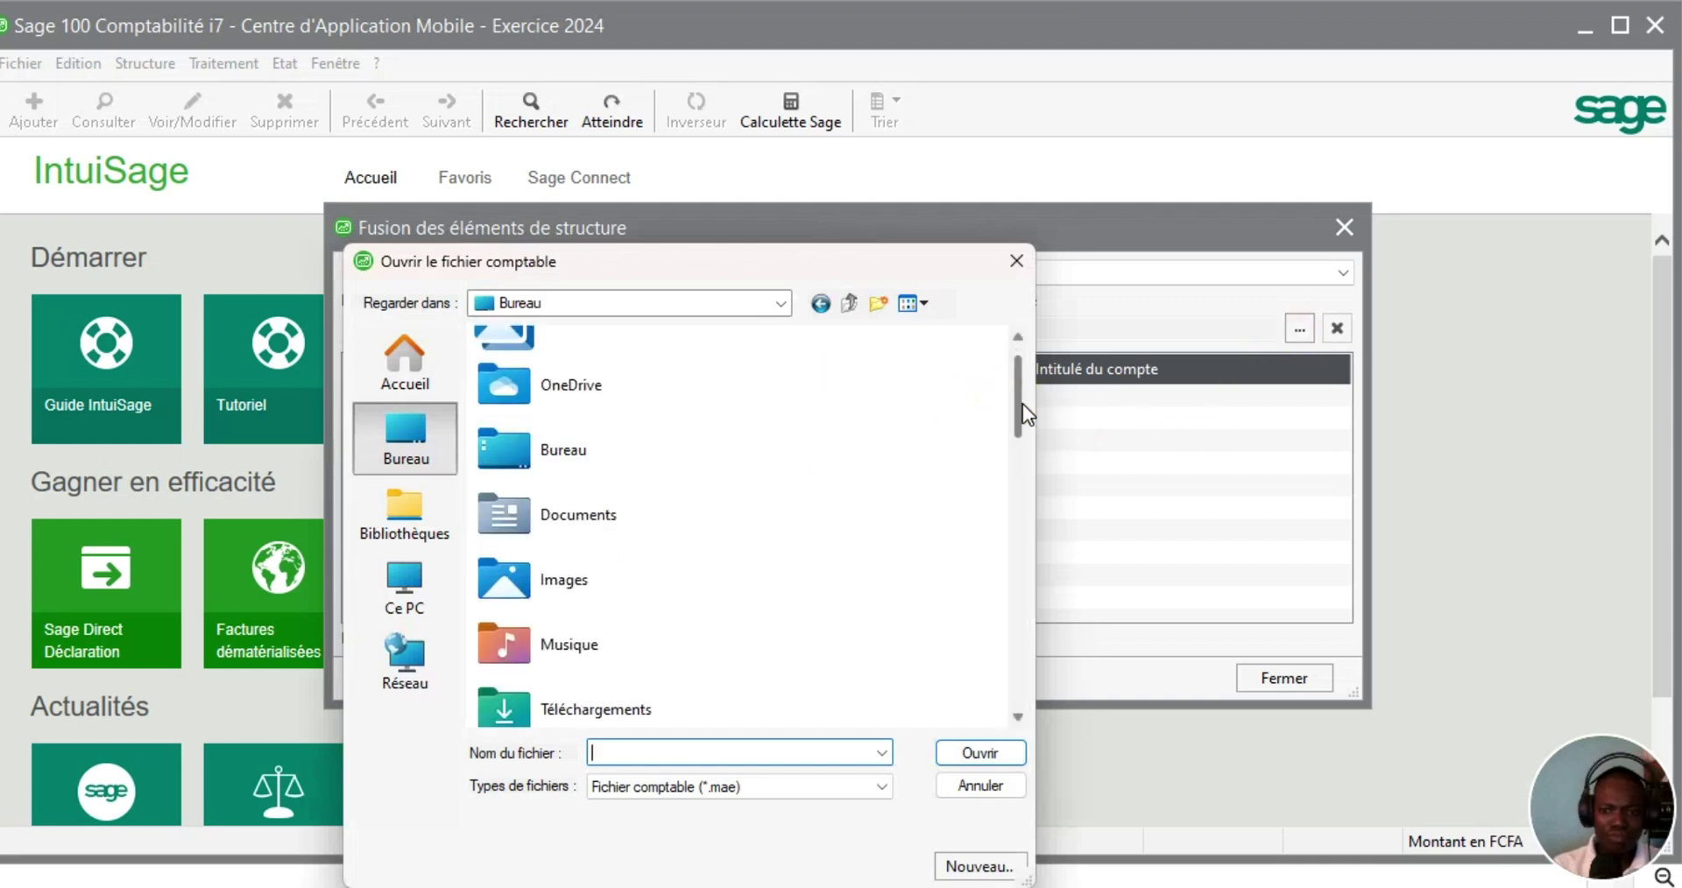
pyautogui.moveTo(1023, 404); pyautogui.dragTo(1020, 671)
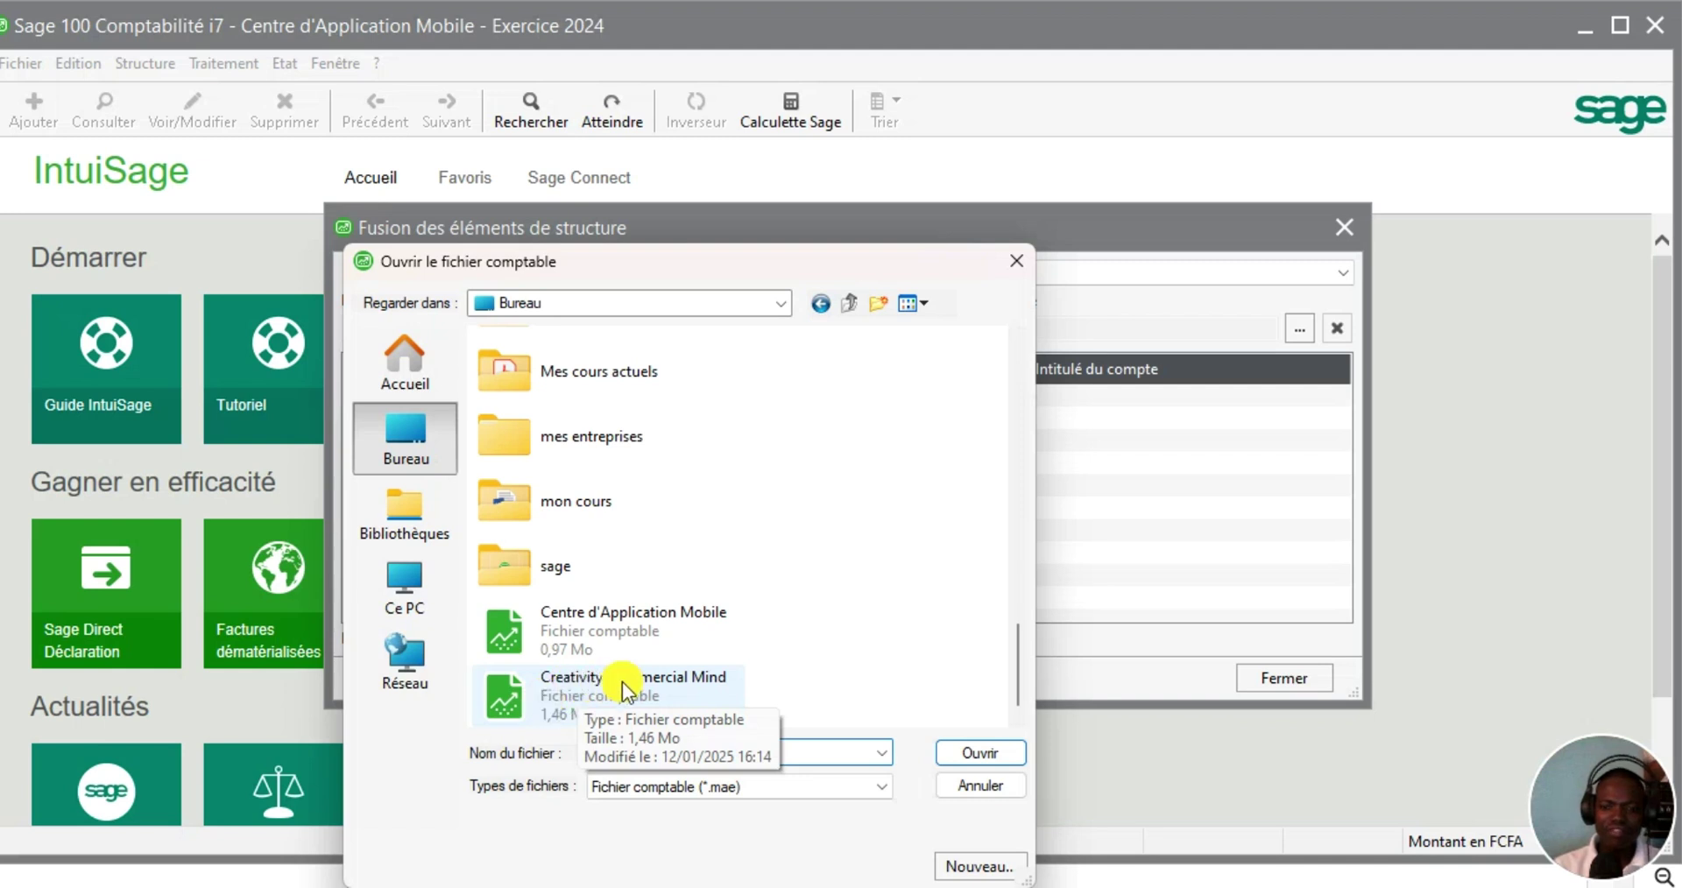
pyautogui.click(664, 684)
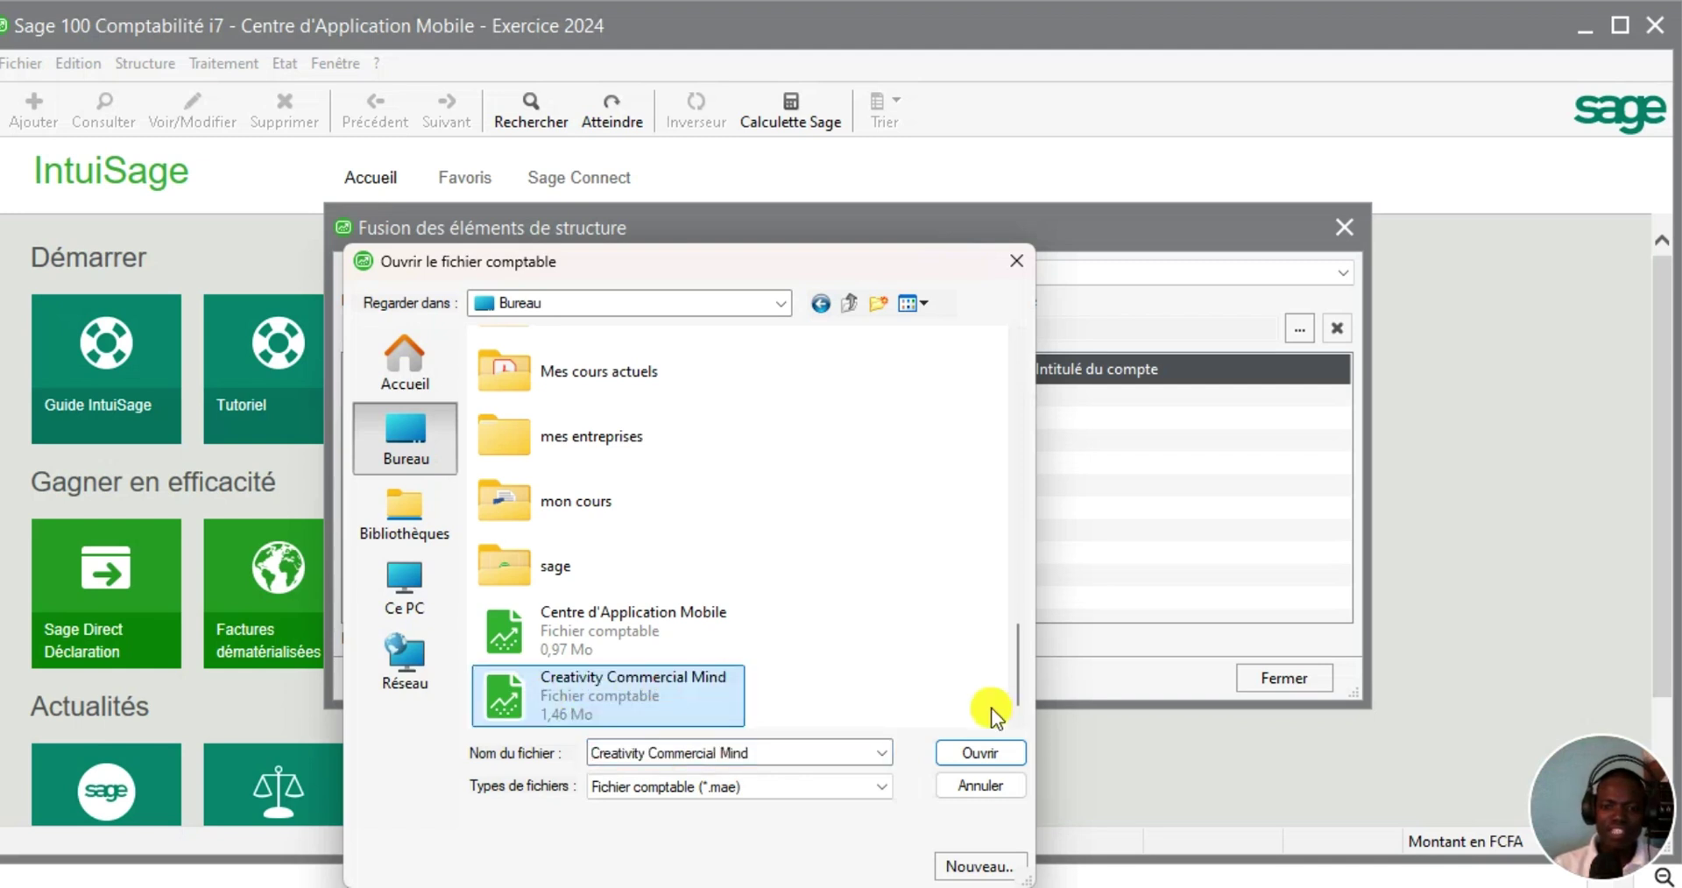
pyautogui.click(987, 754)
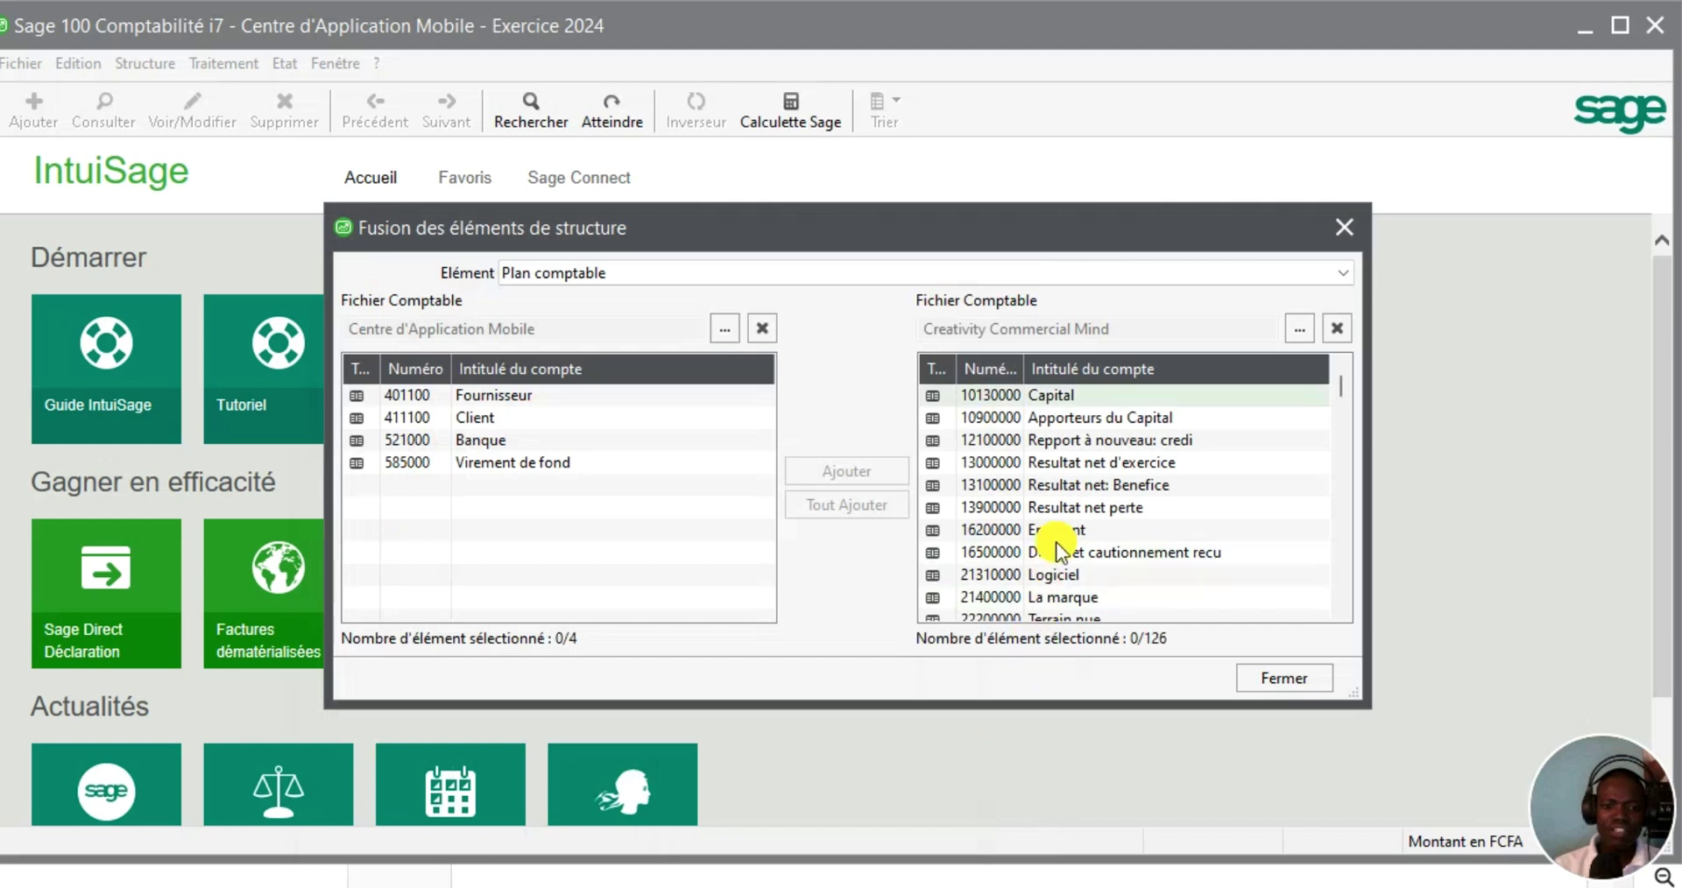
# Review the source accounts, then add all 126 Creativity Commercial Mind accounts with Tout Ajouter
pyautogui.scroll(-7, 1183, 479)
pyautogui.scroll(-10, 1176, 488)
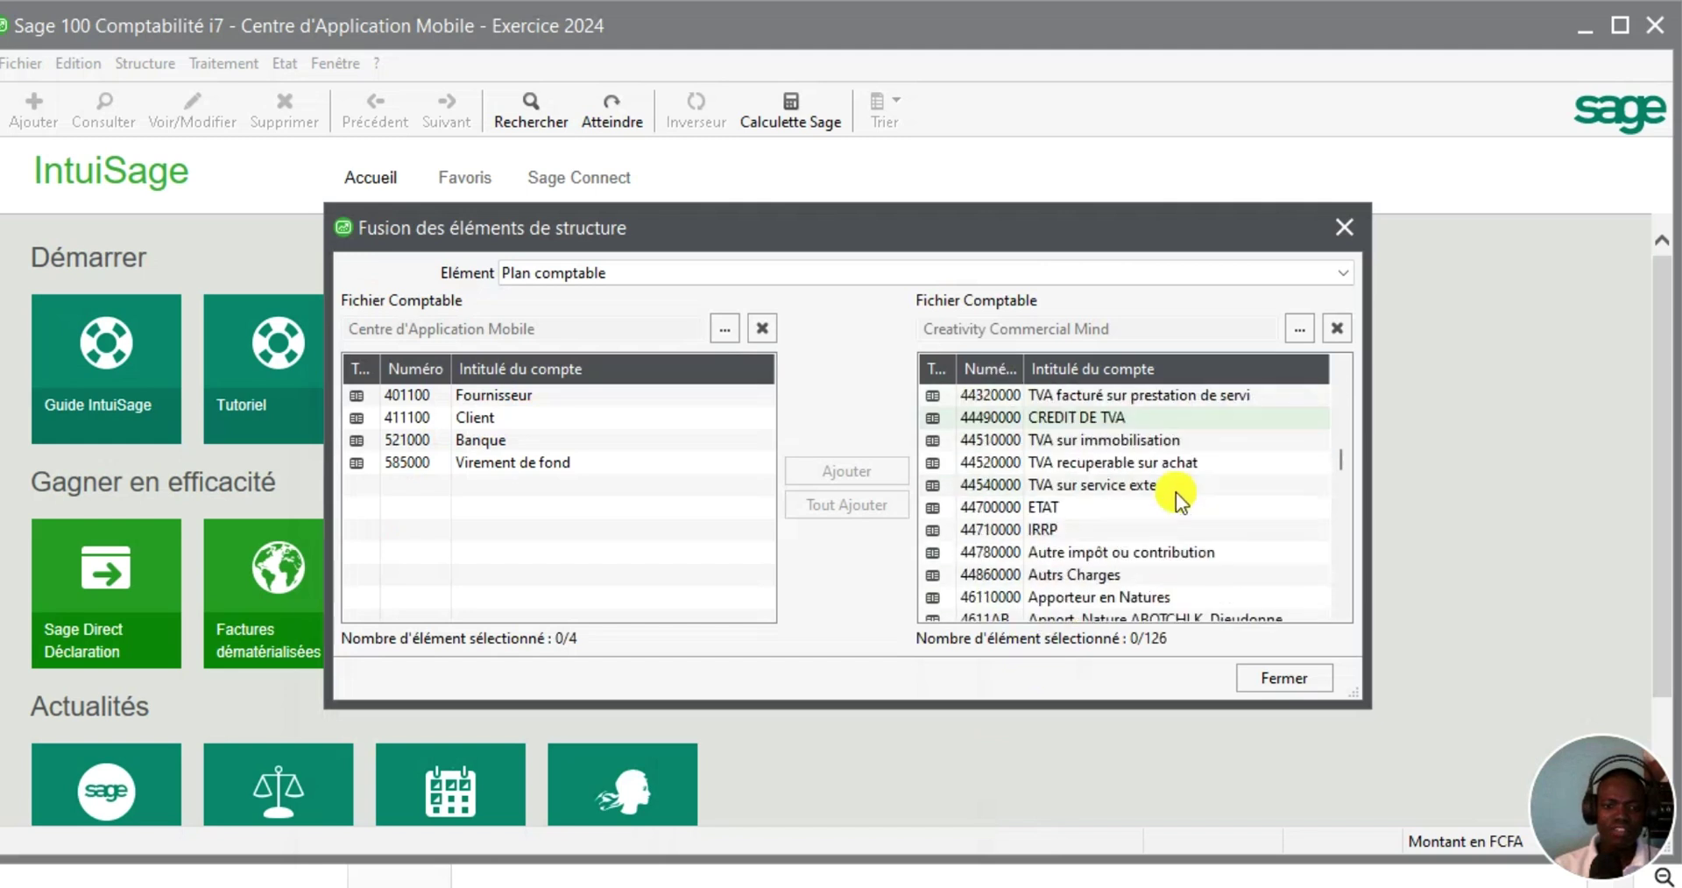
pyautogui.scroll(-8, 1173, 496)
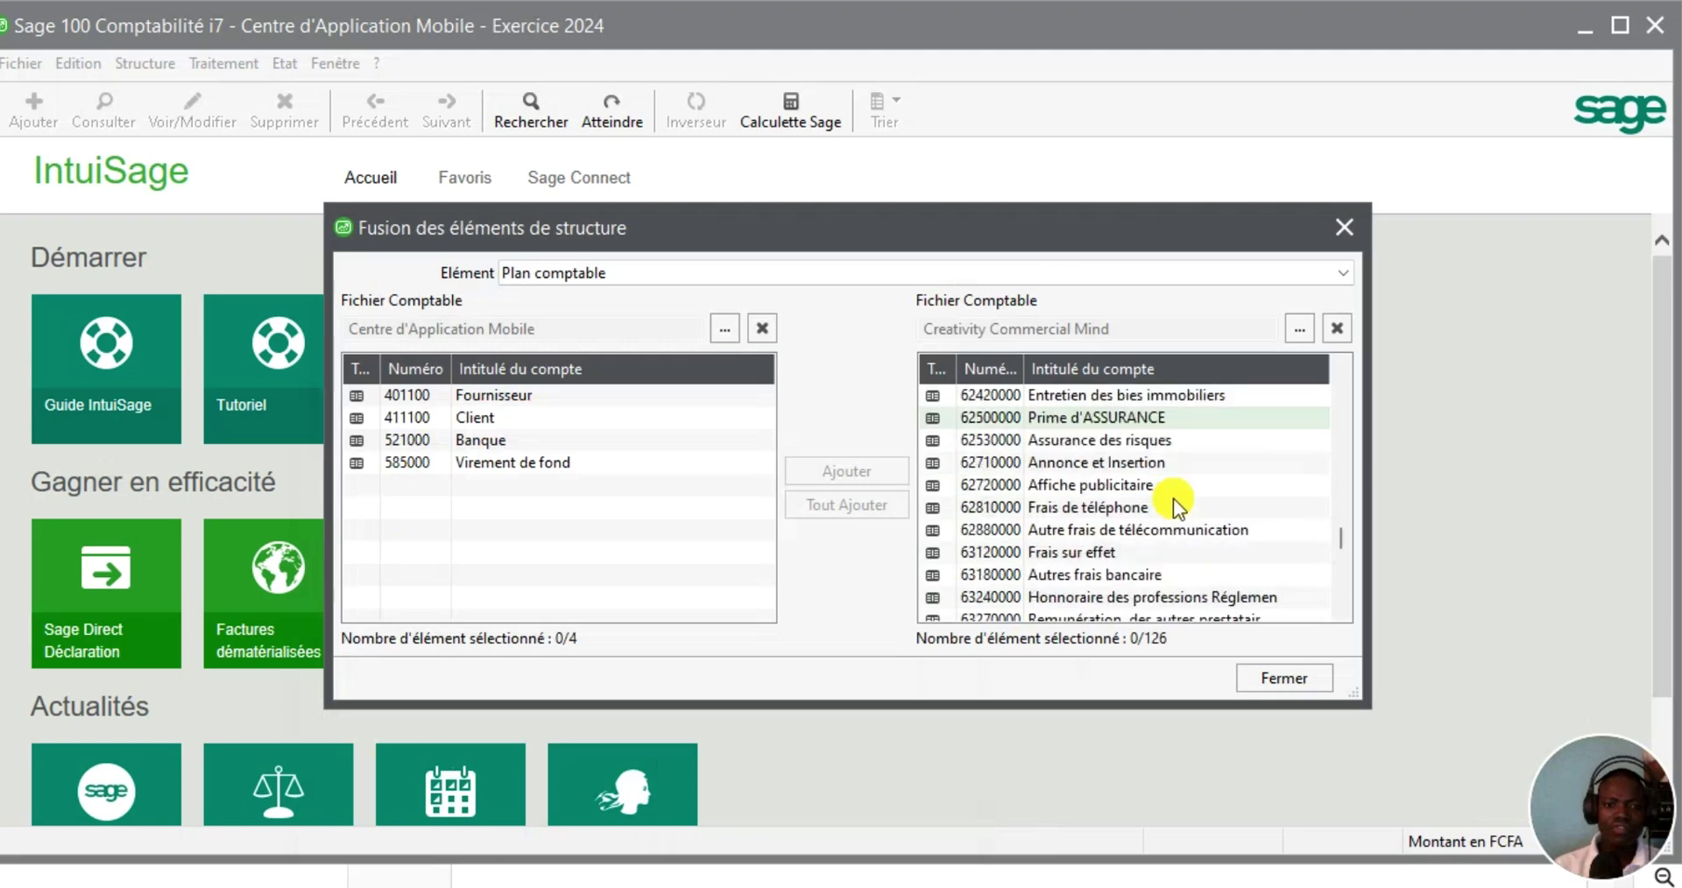
pyautogui.scroll(6, 1173, 496)
pyautogui.scroll(3, 1164, 482)
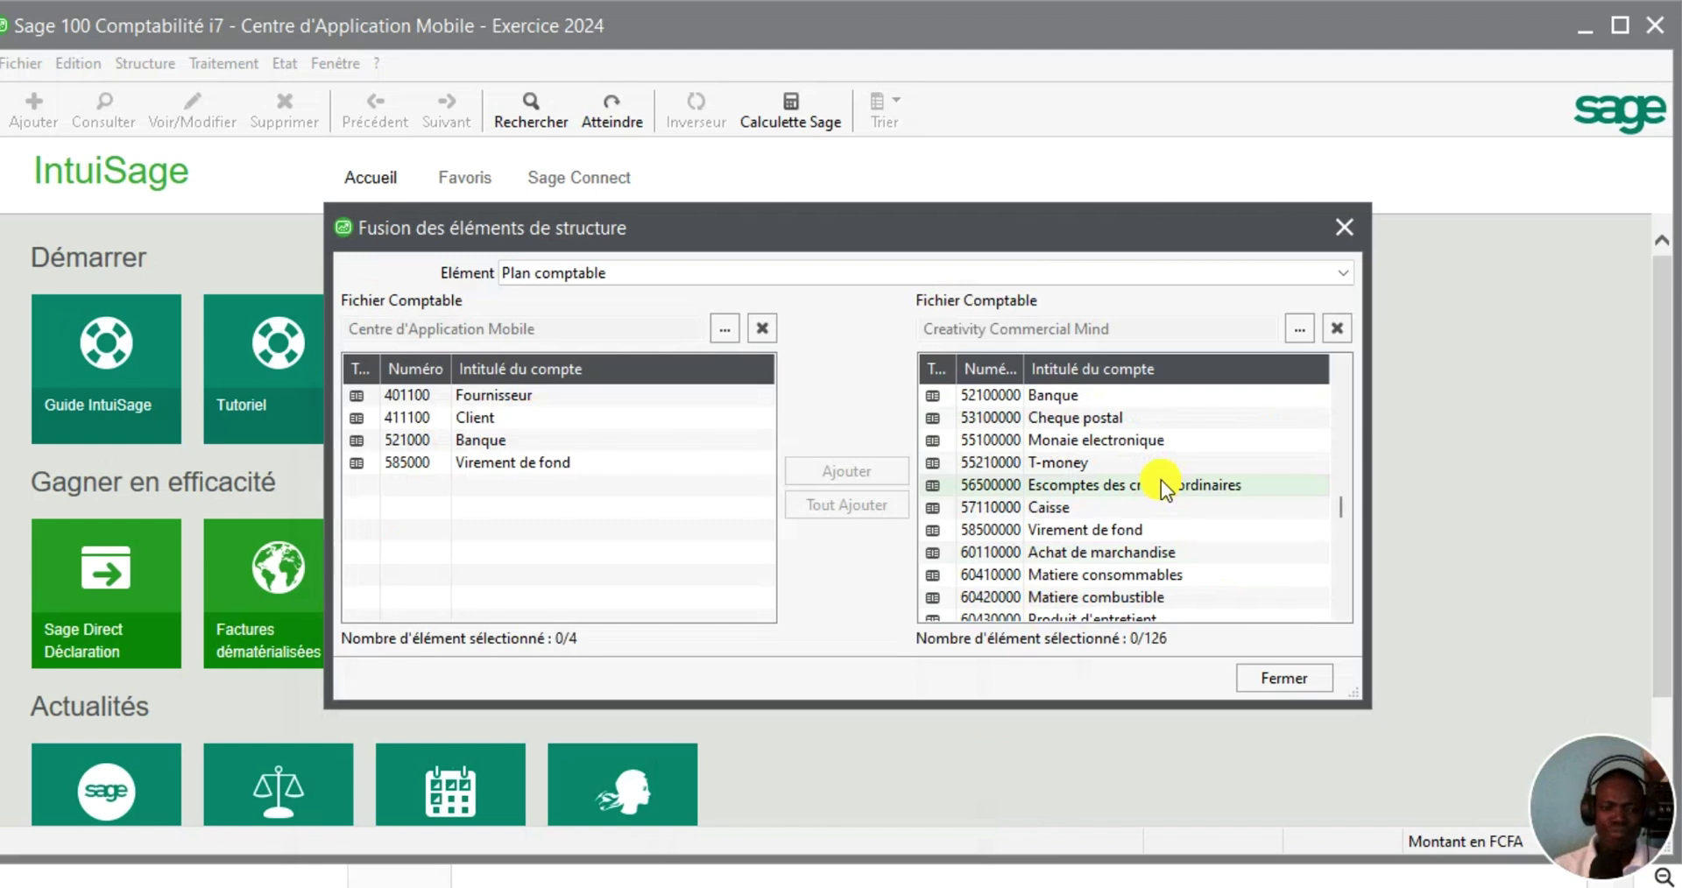
pyautogui.click(1039, 398)
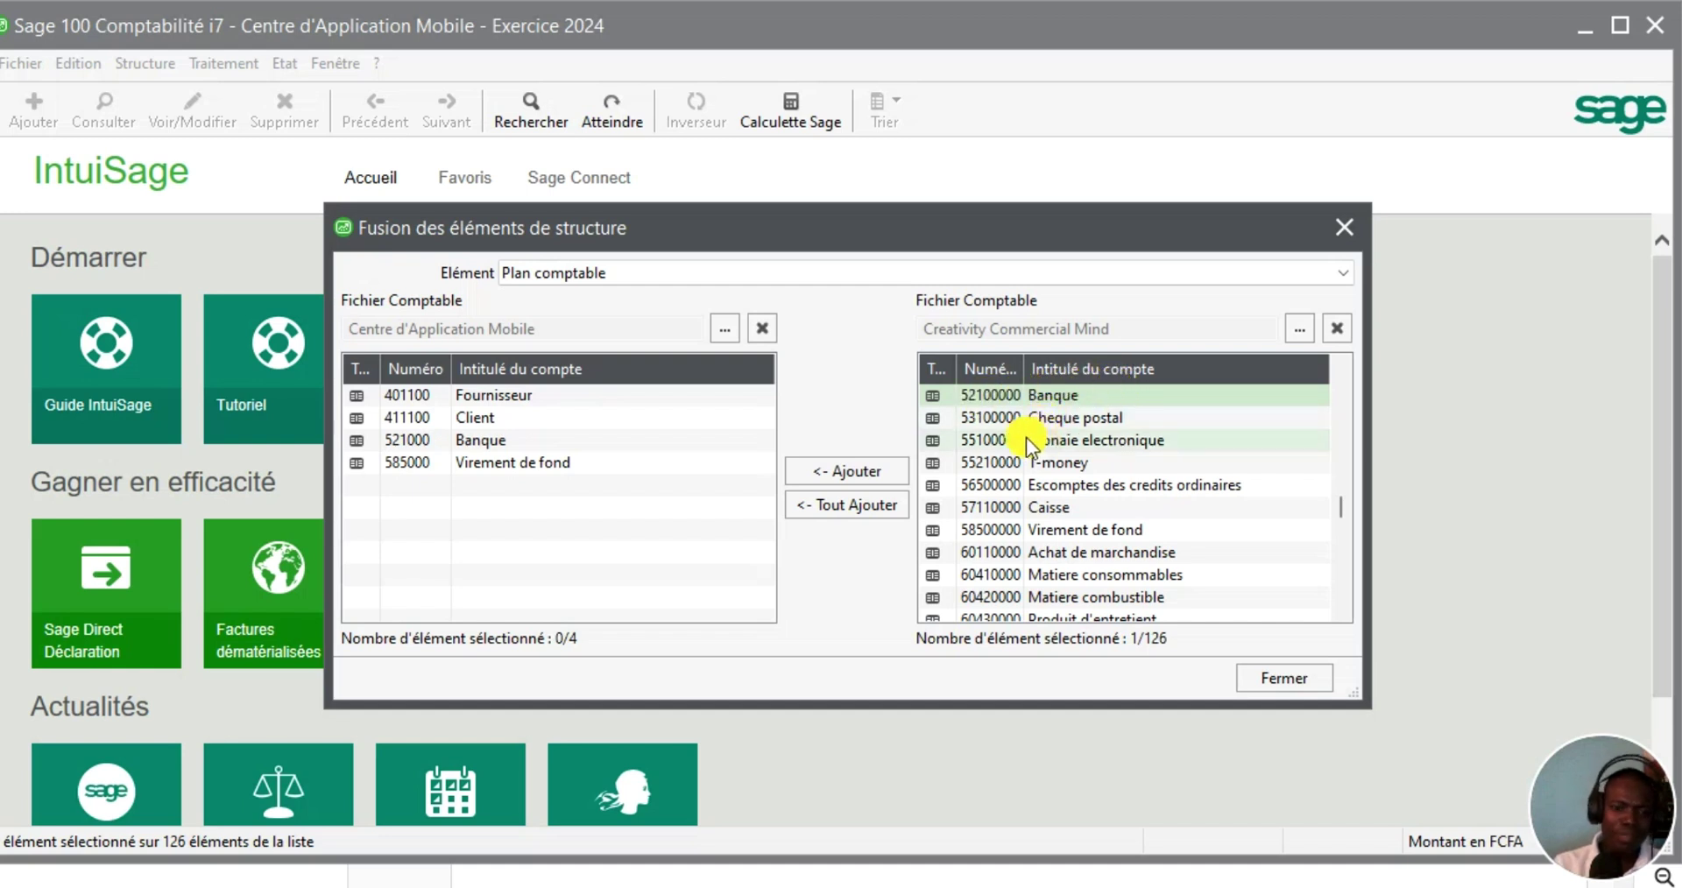
pyautogui.click(997, 440)
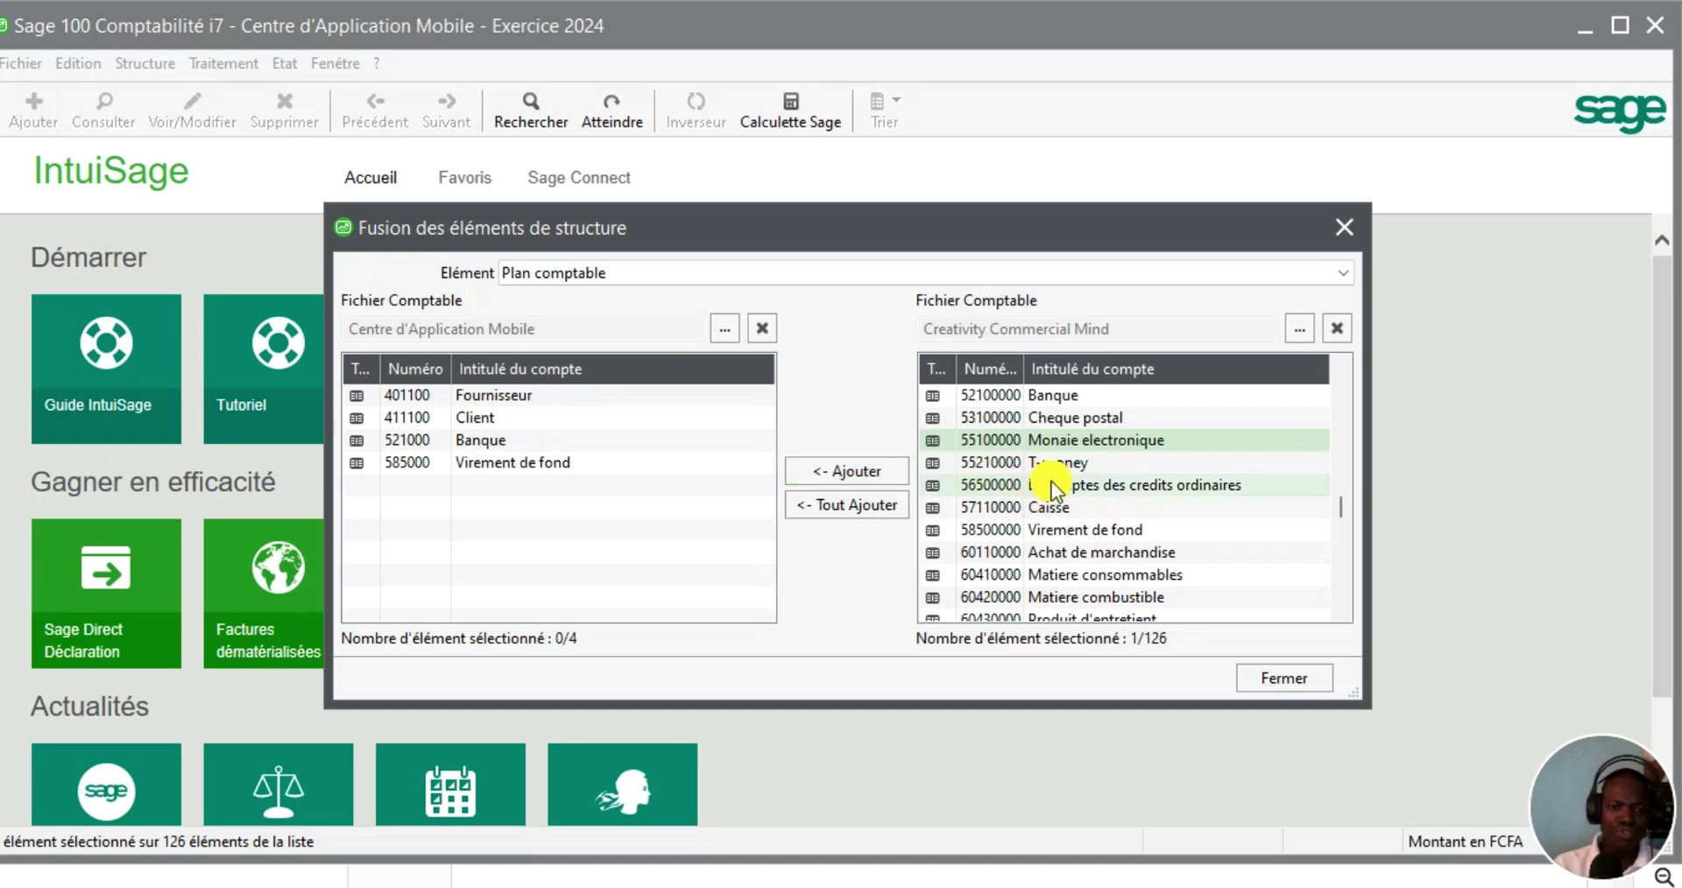
pyautogui.click(863, 504)
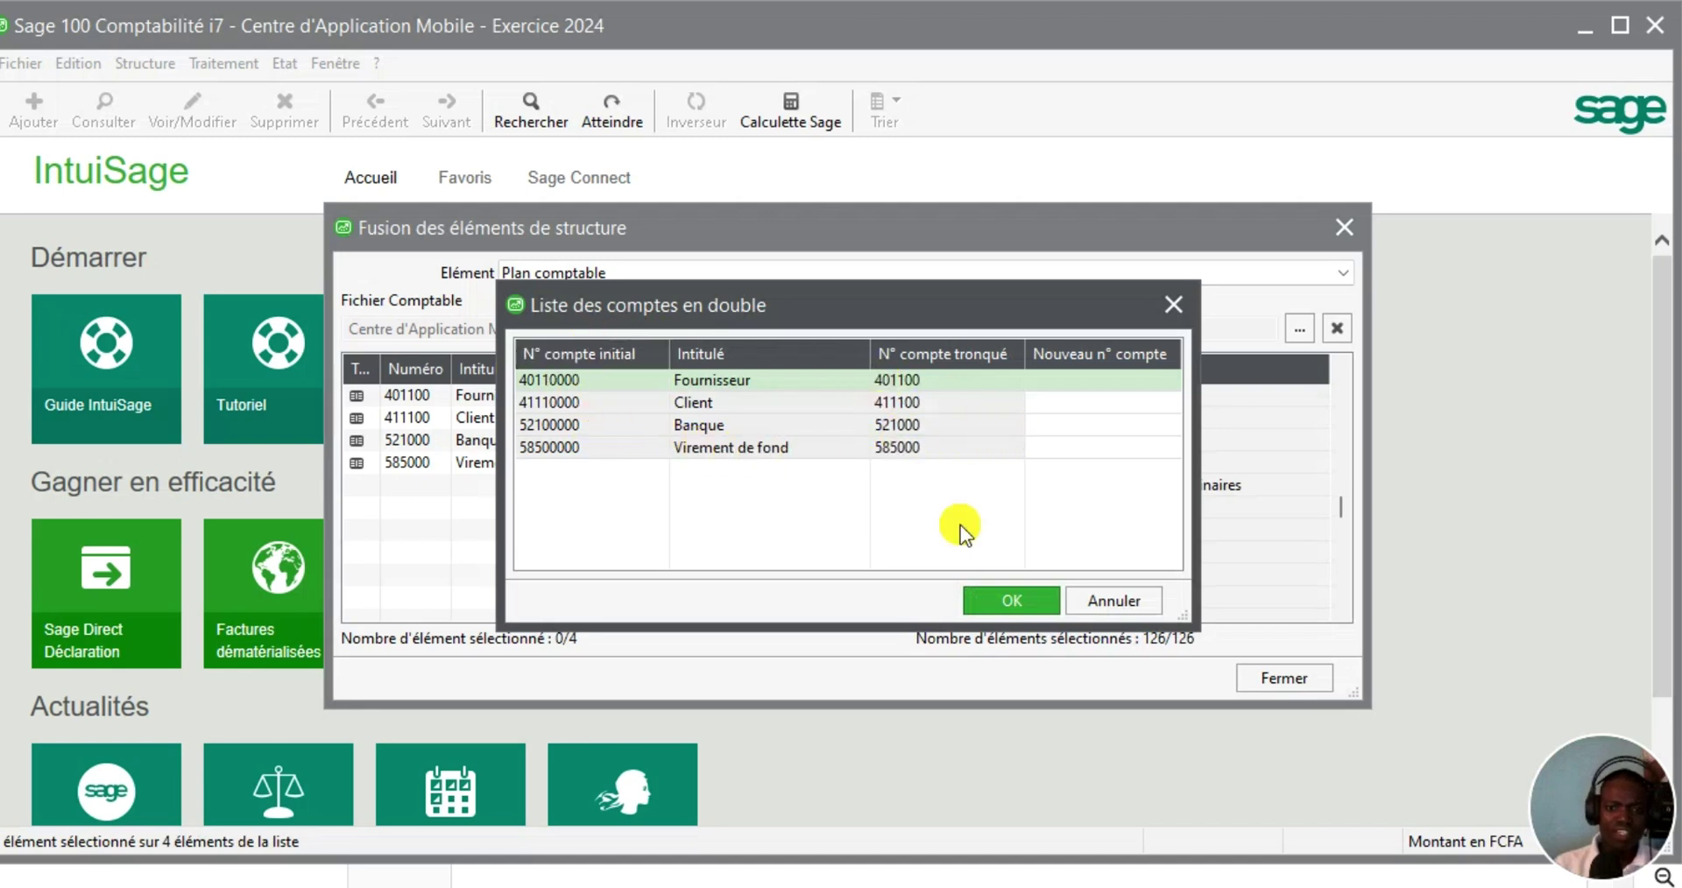
# Accept the four duplicates and confirm copying all missing general accounts (Oui, apply to all)
pyautogui.click(1012, 603)
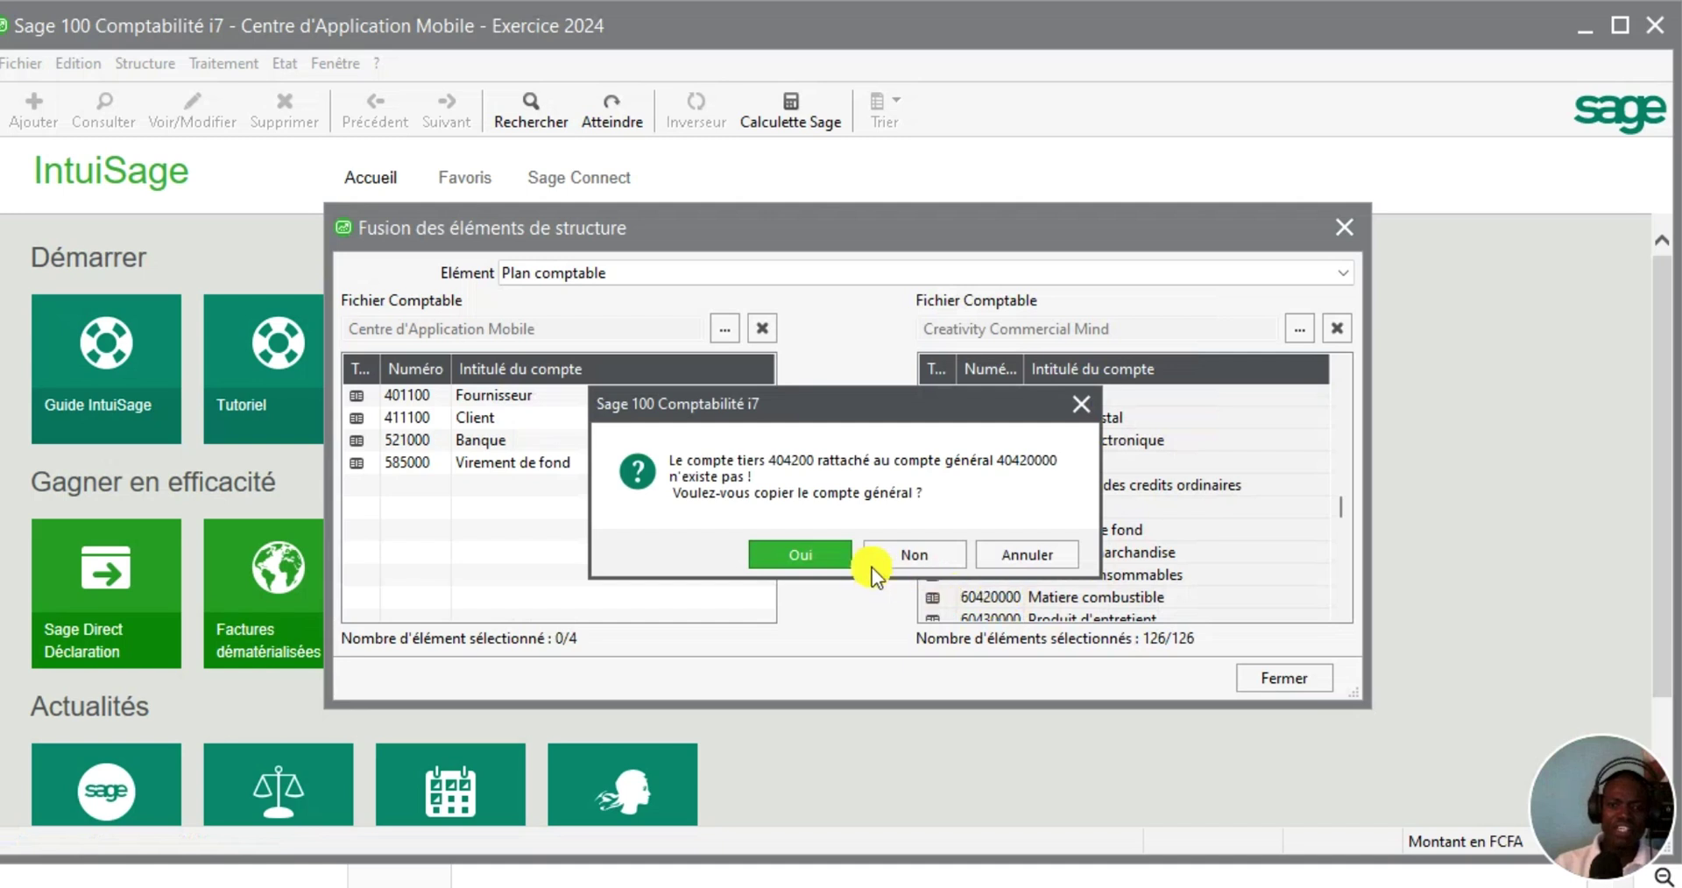
pyautogui.click(803, 550)
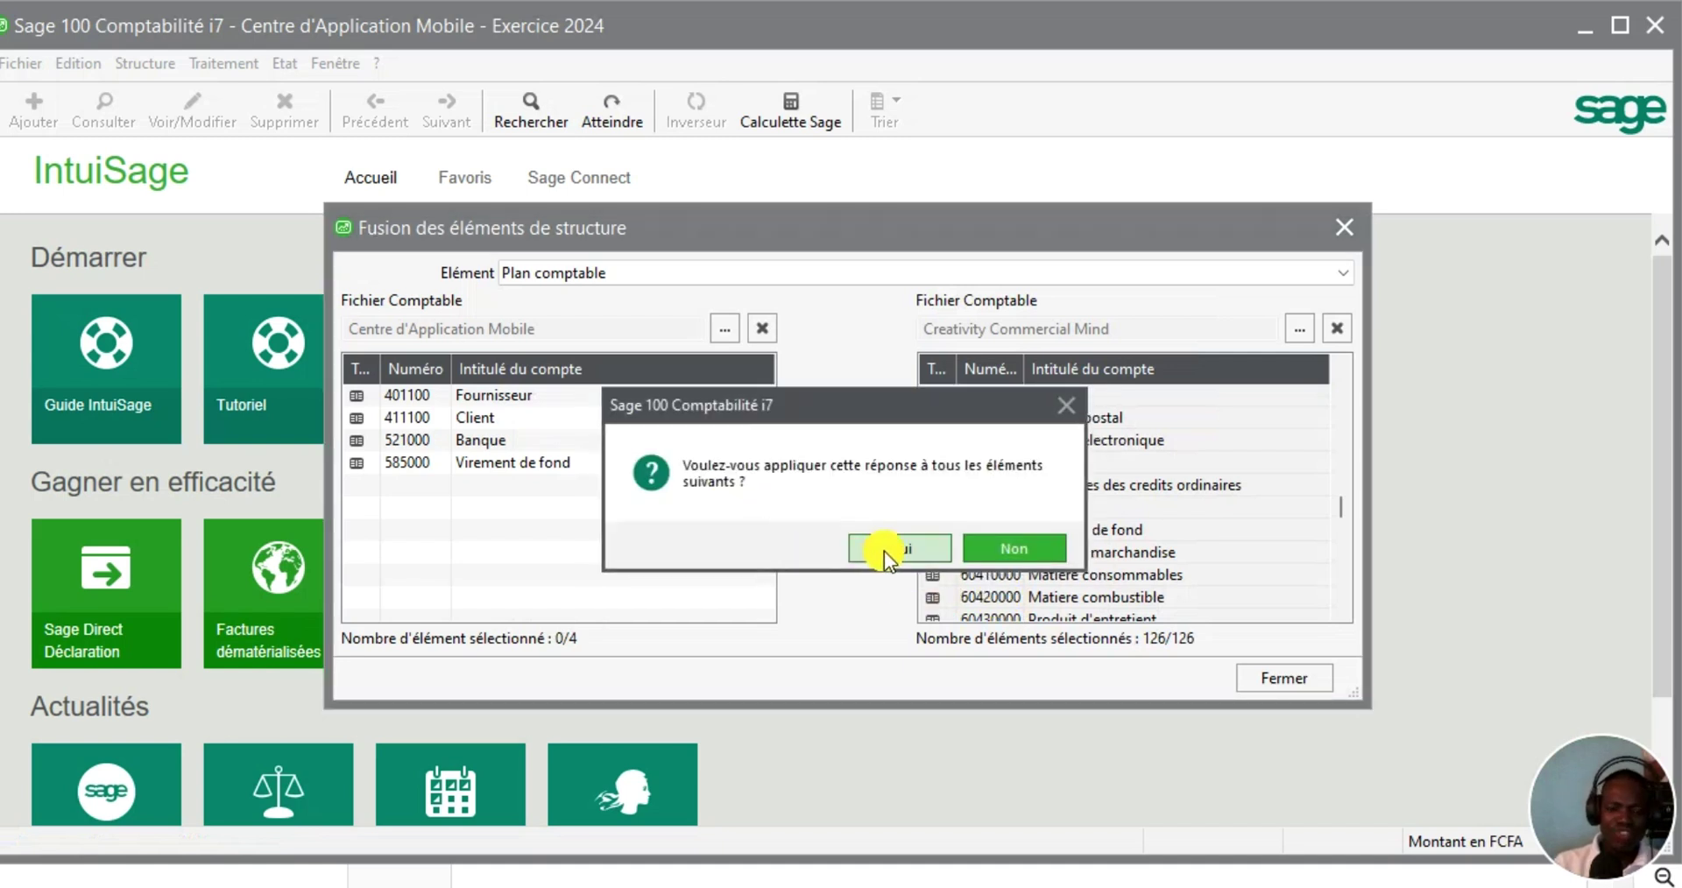
pyautogui.click(884, 551)
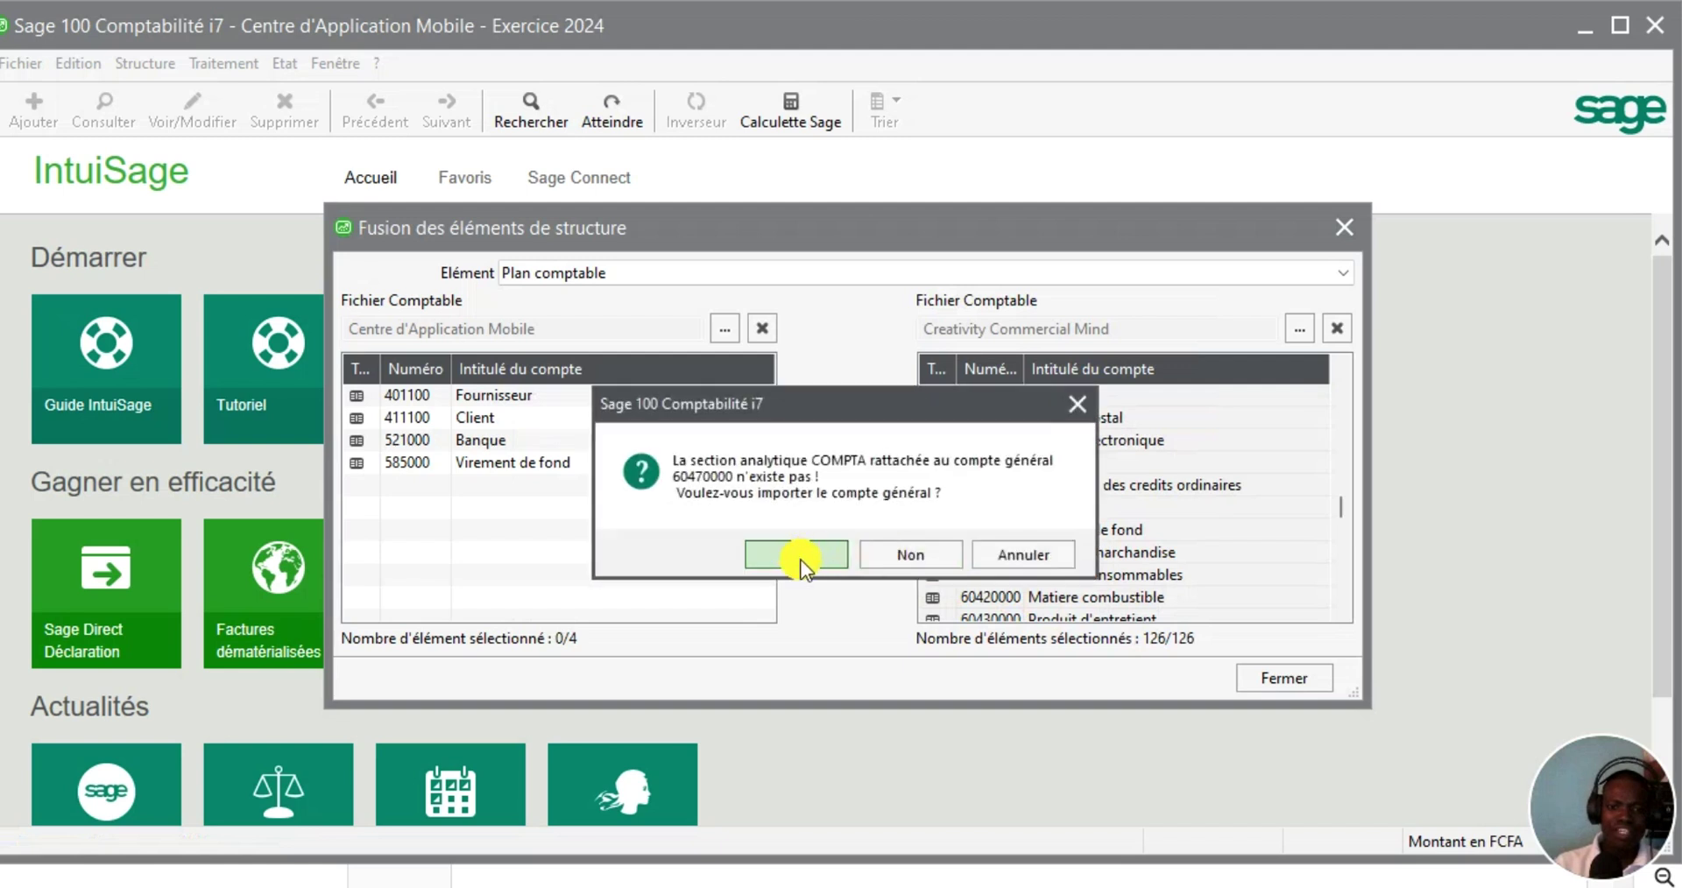
pyautogui.click(798, 555)
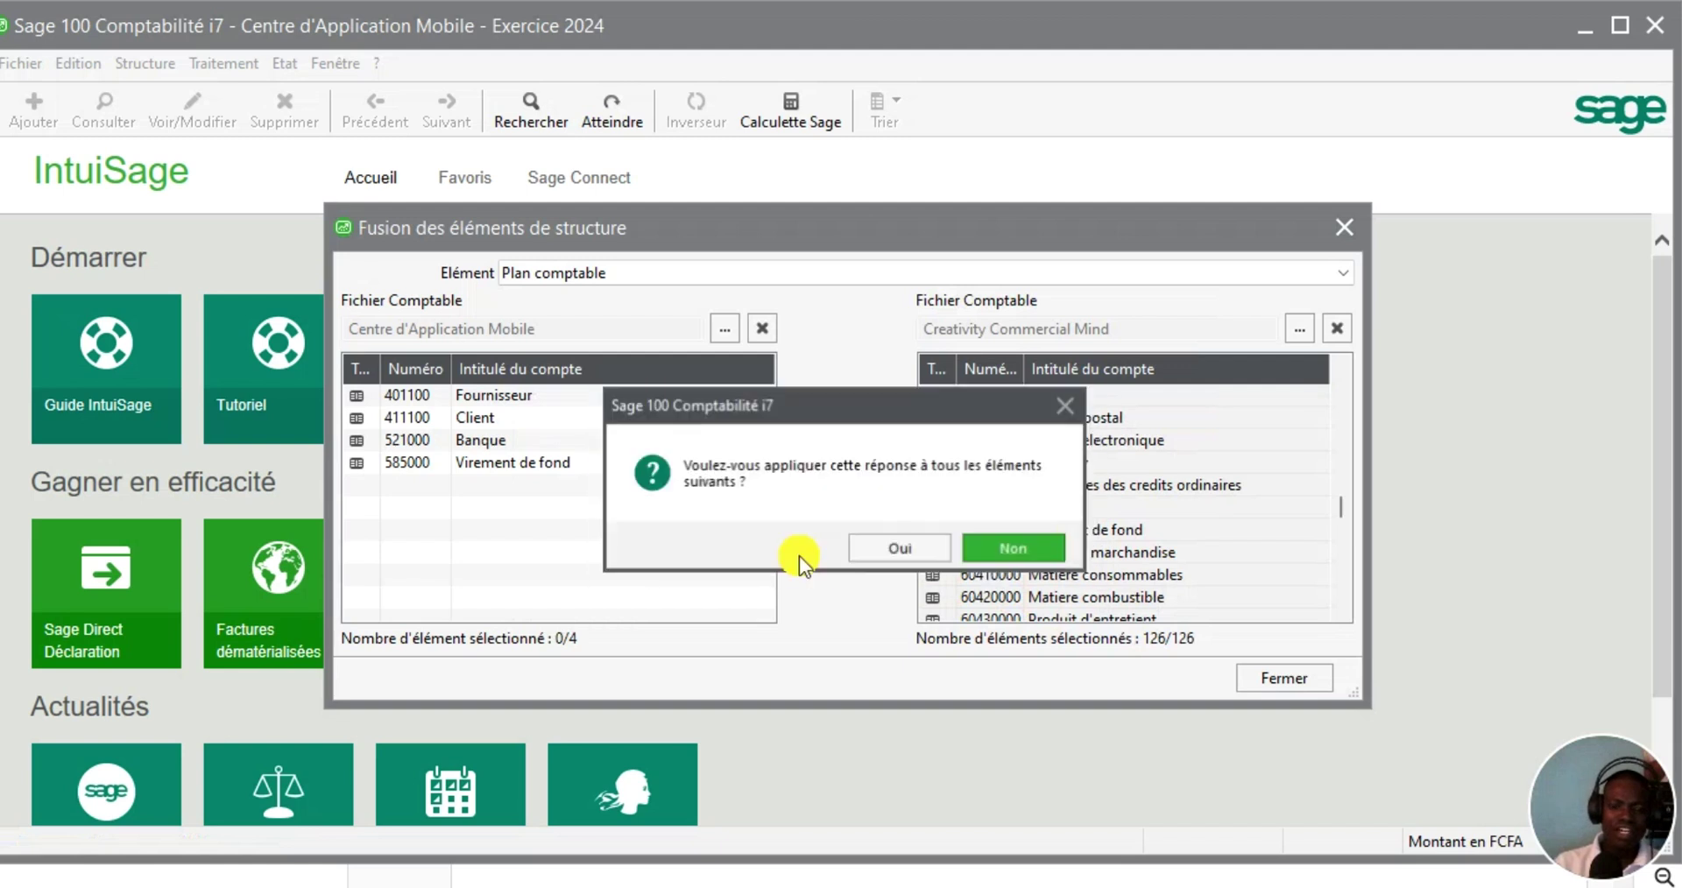
pyautogui.click(888, 548)
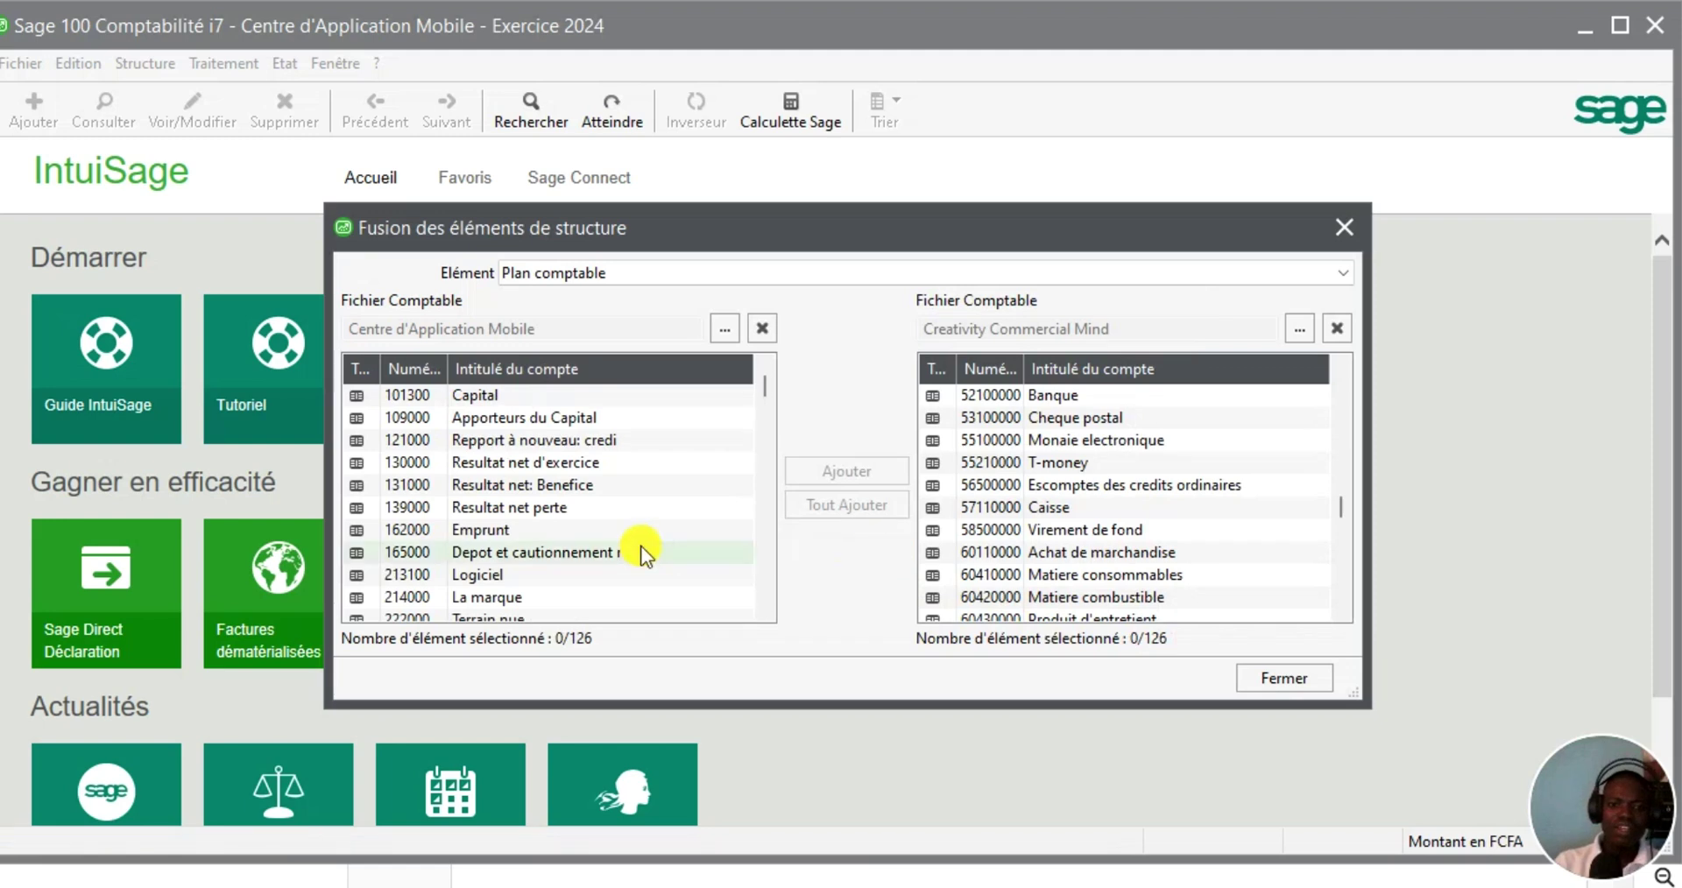
# Scroll through the 126 merged accounts, then expand the Élément dropdown
pyautogui.scroll(-15, 563, 514)
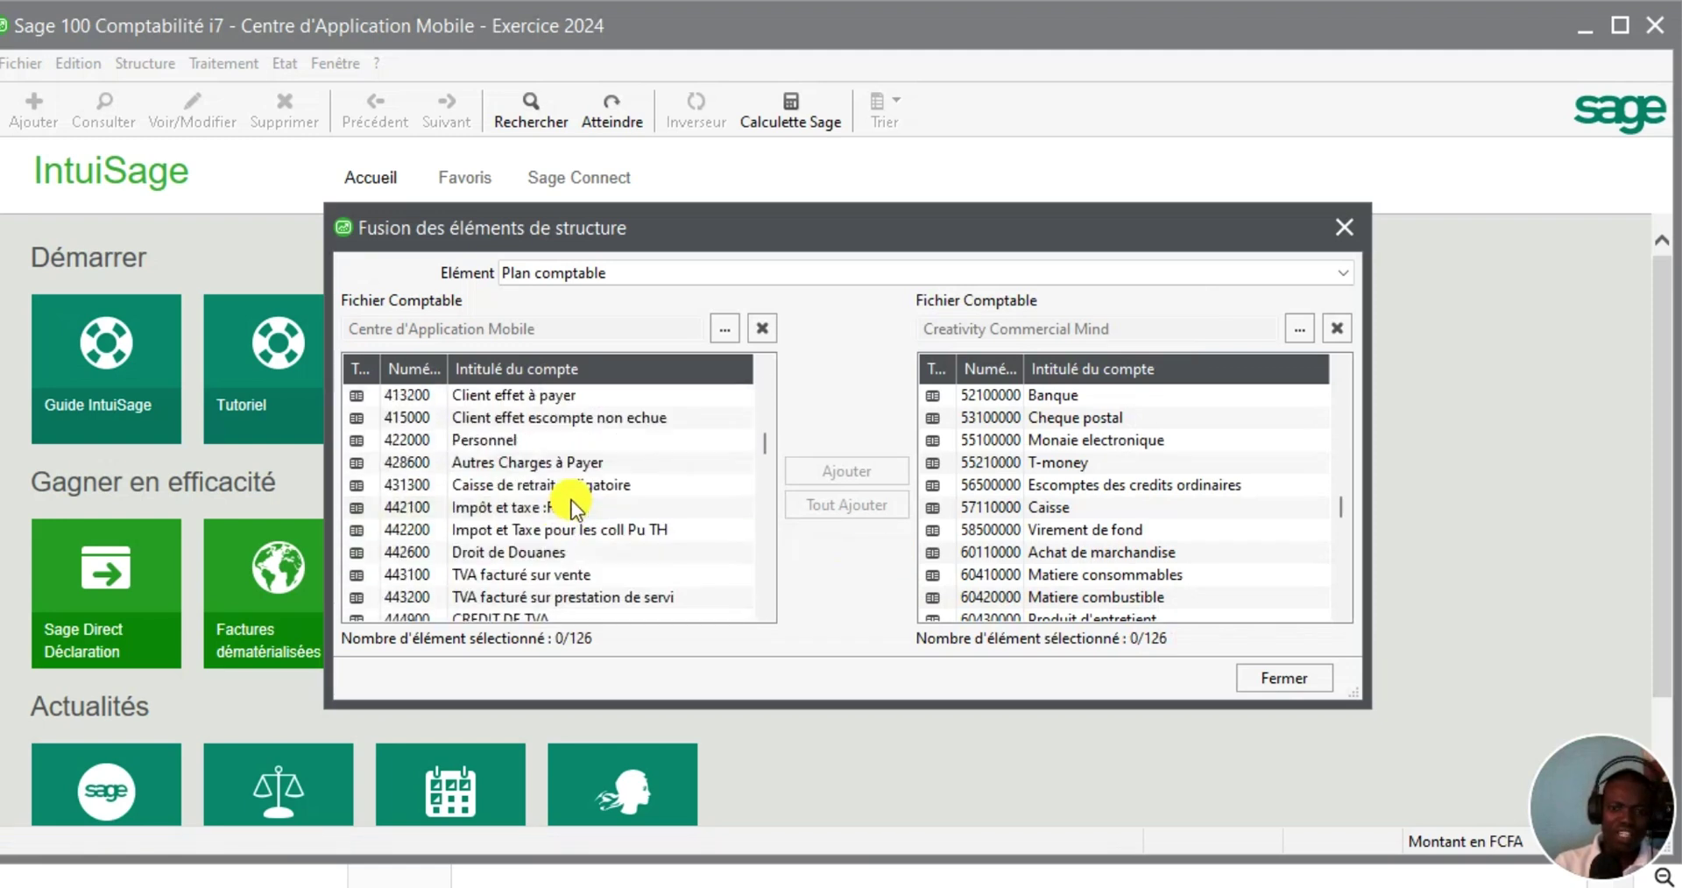
pyautogui.scroll(-10, 571, 501)
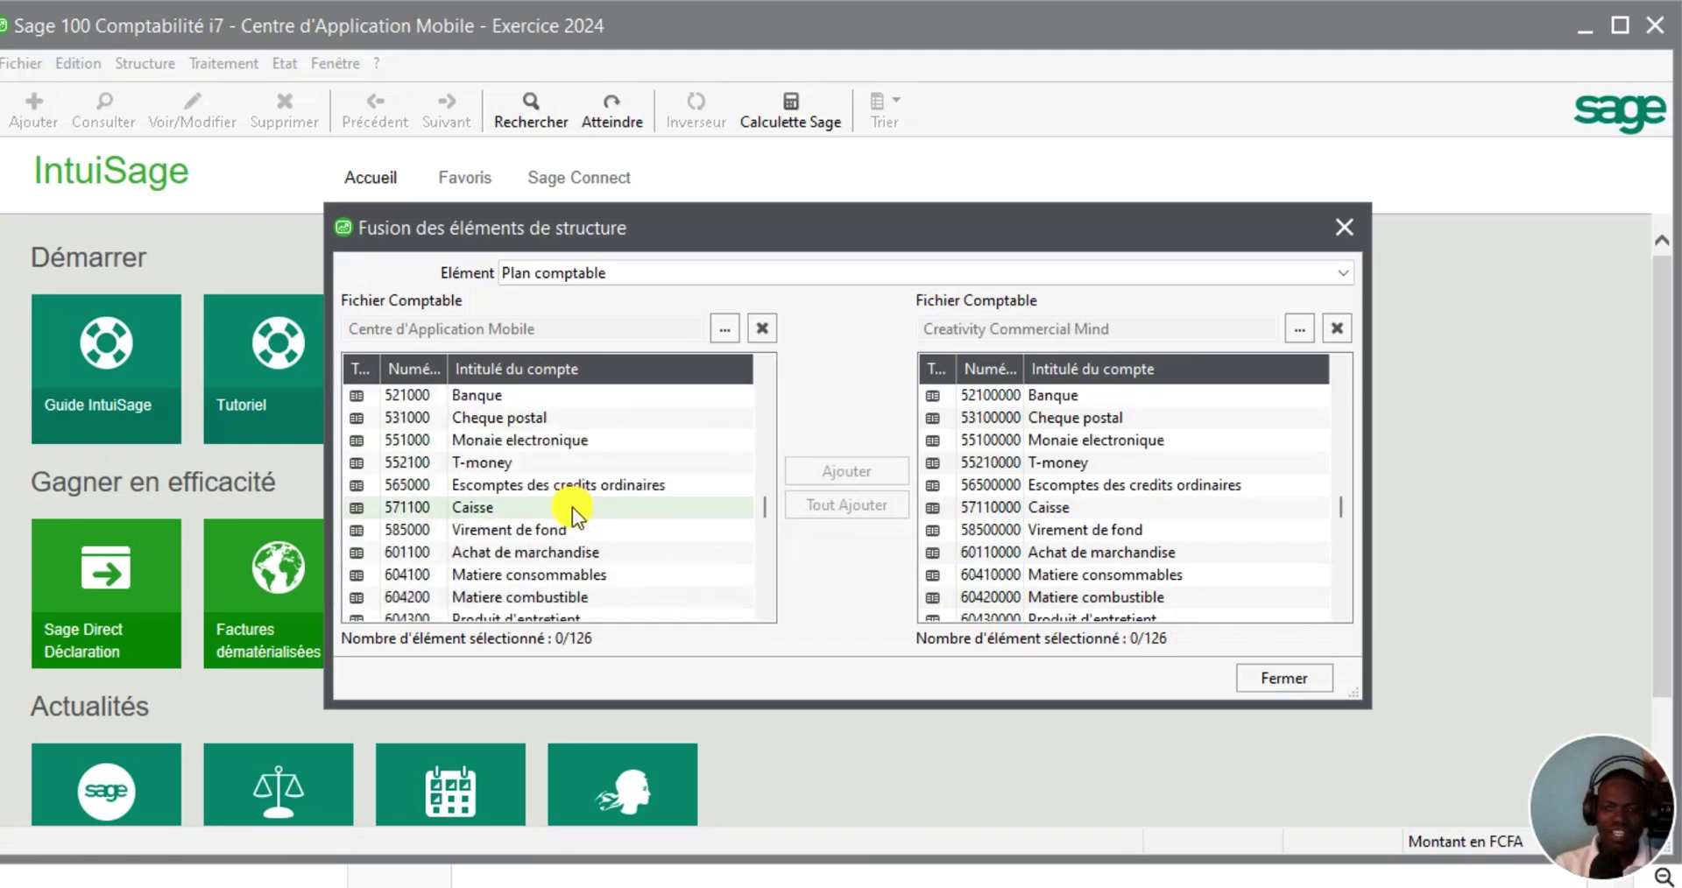
pyautogui.scroll(12, 572, 509)
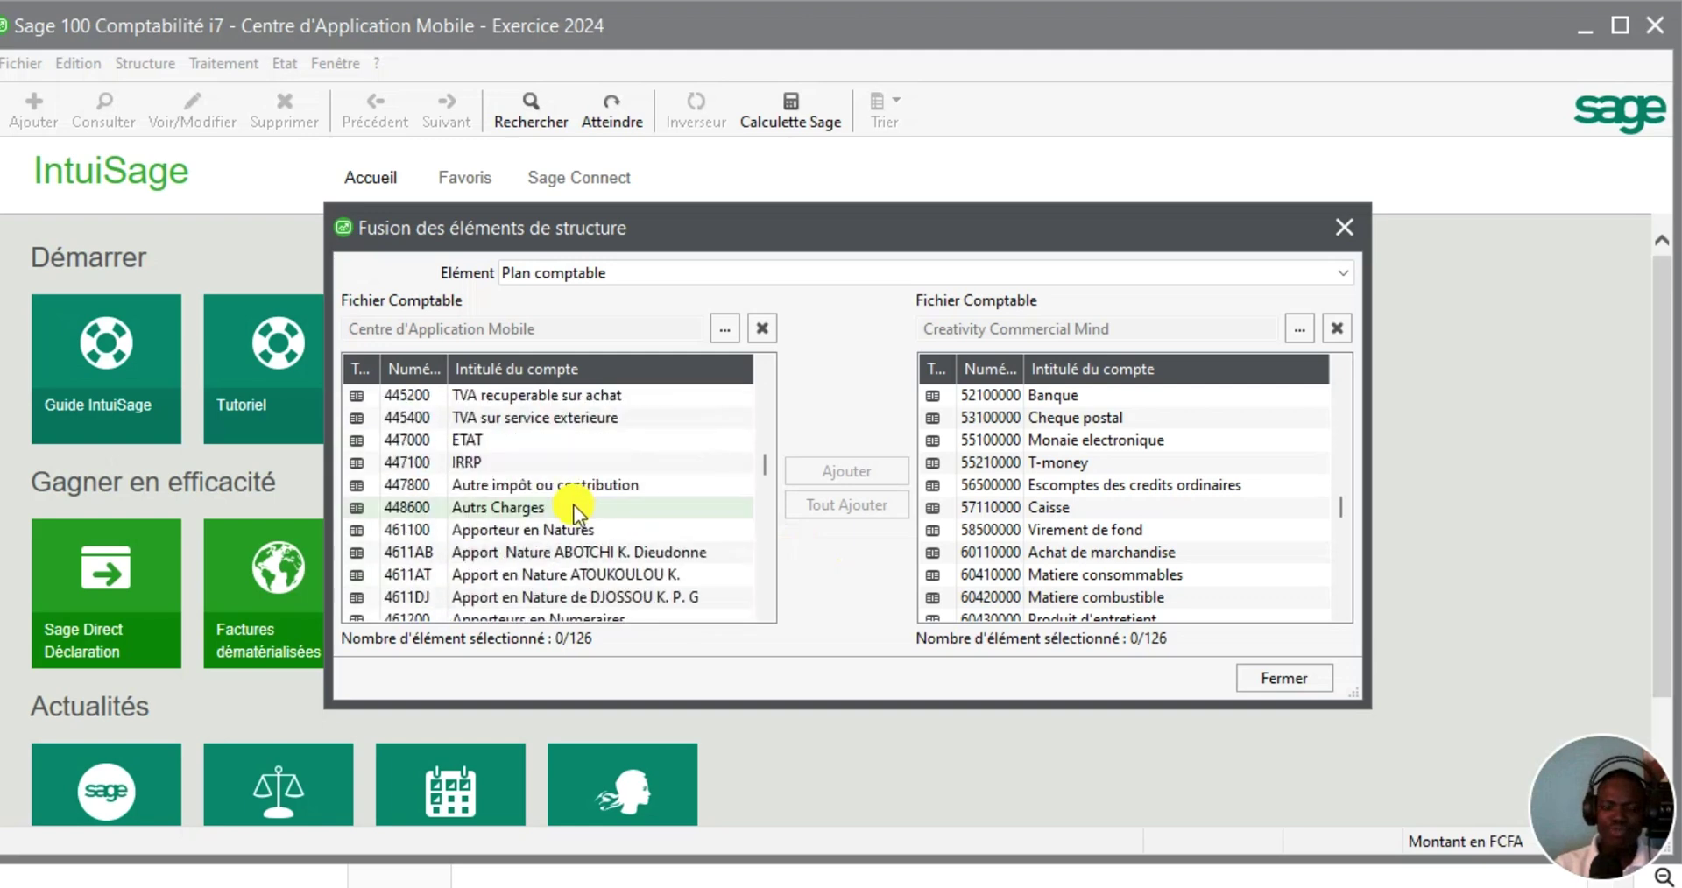
pyautogui.scroll(5, 576, 505)
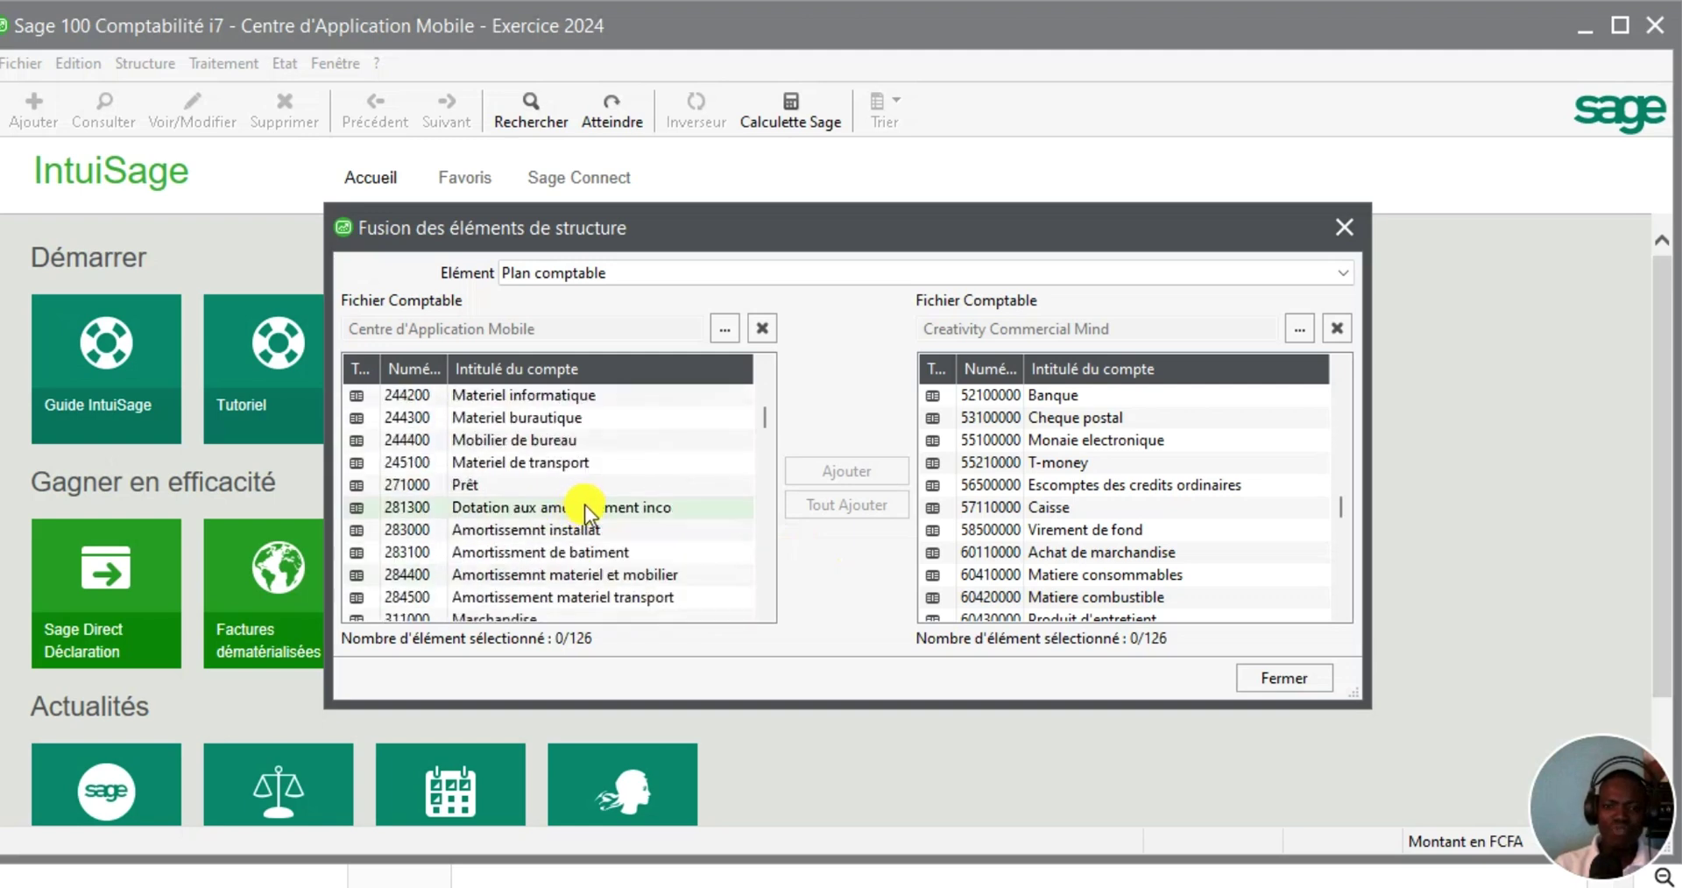
pyautogui.scroll(-12, 510, 539)
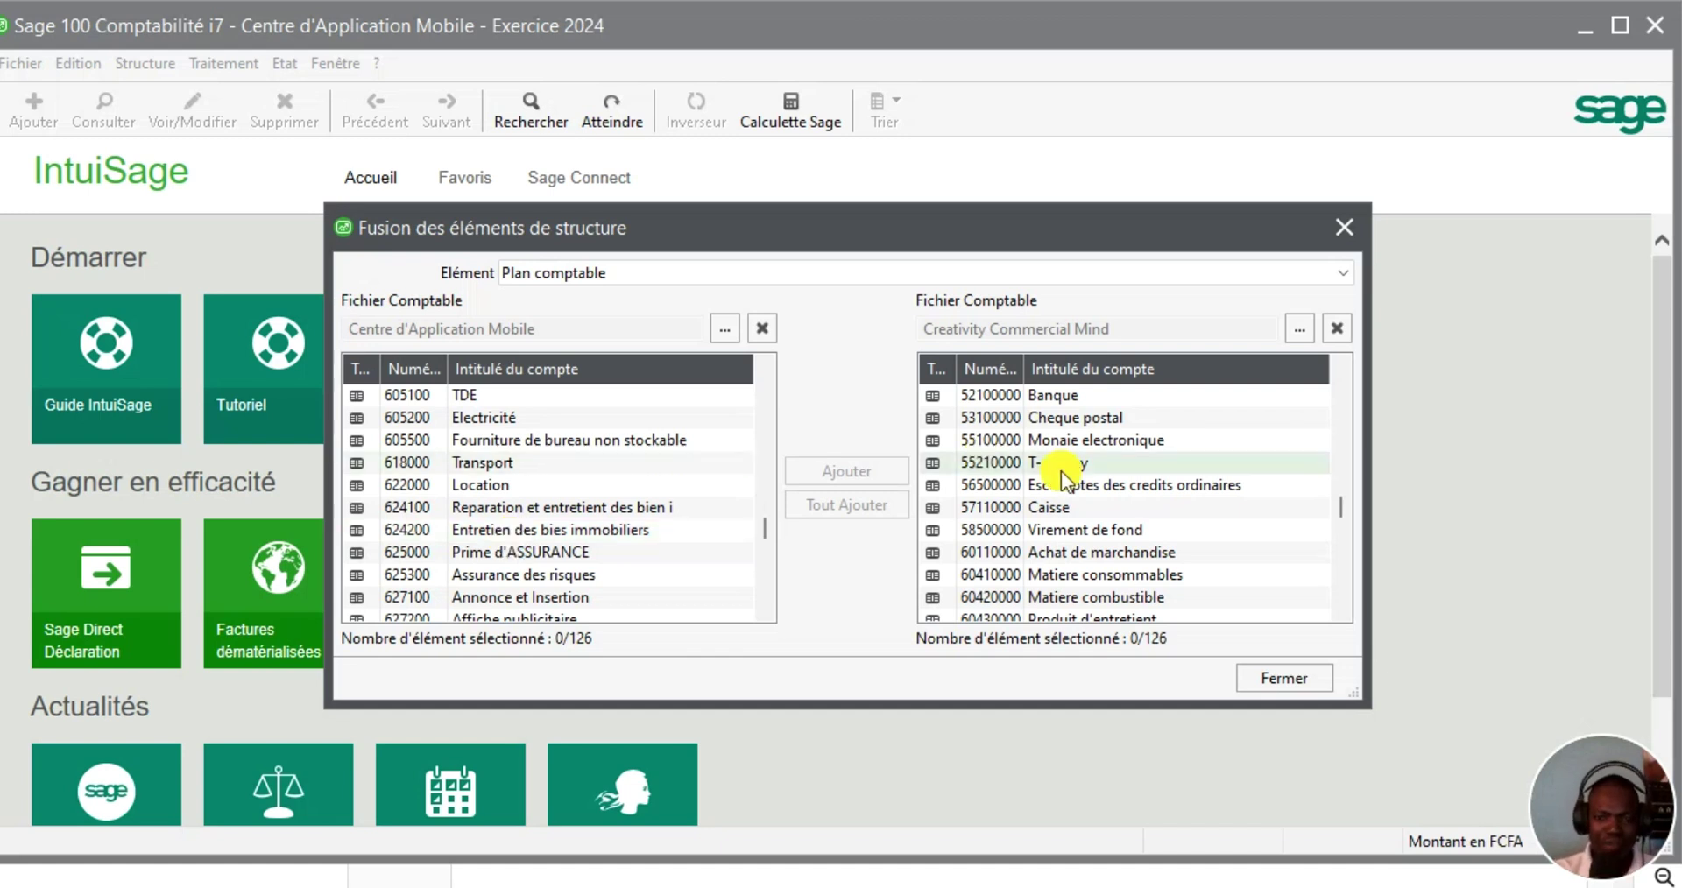
pyautogui.click(1340, 274)
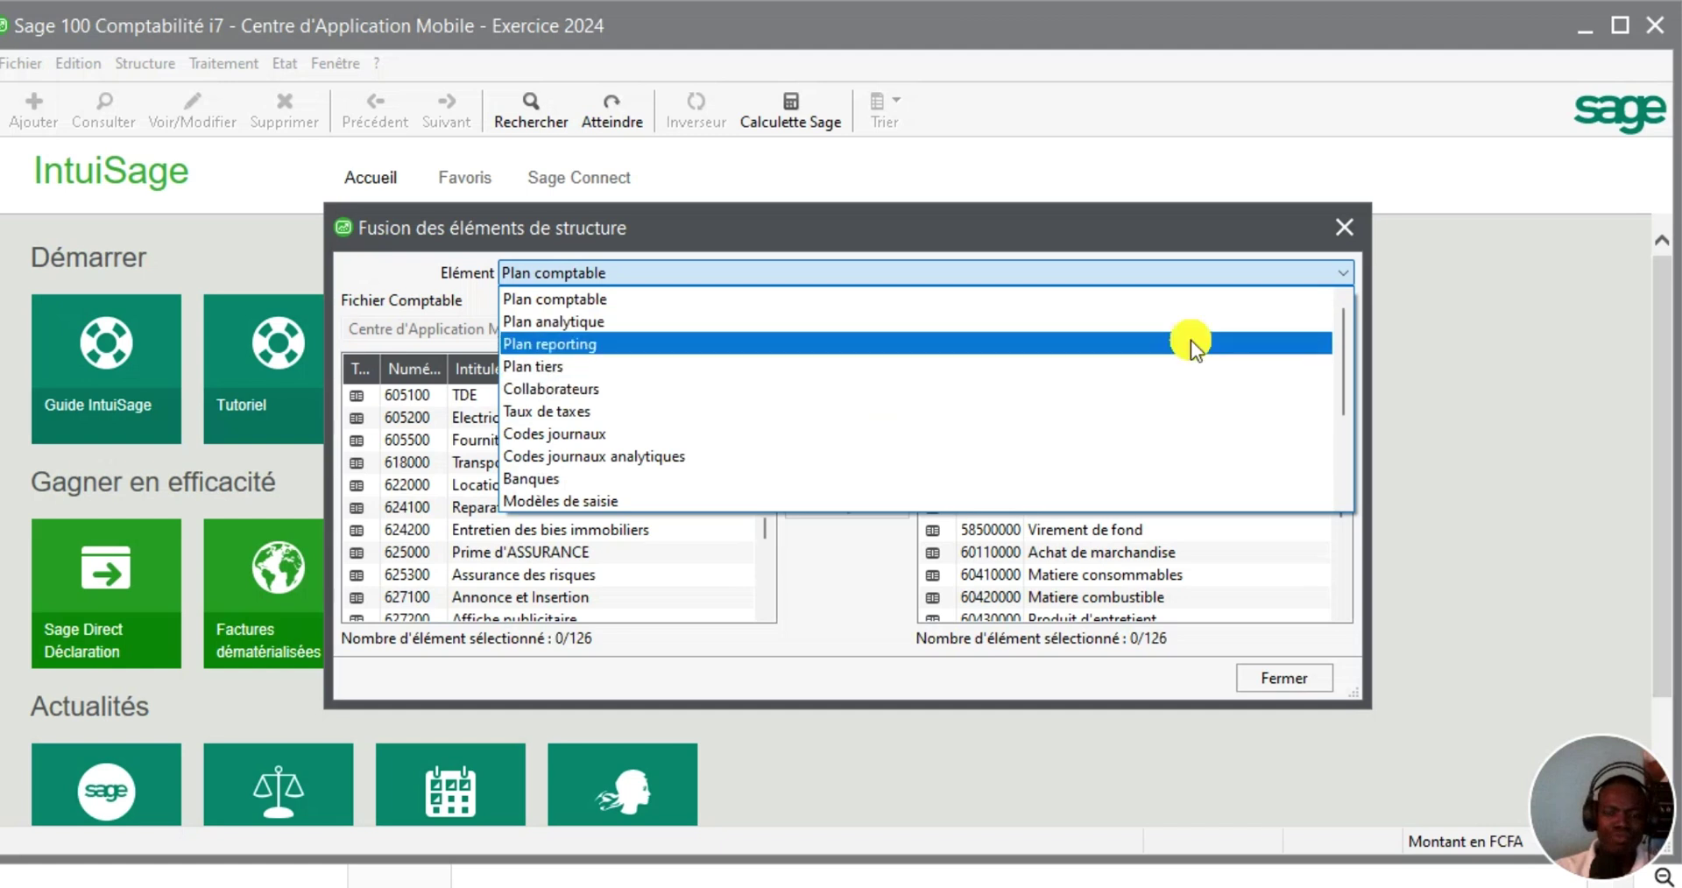
# Close the merge window and reopen Structure > Plan comptable
pyautogui.click(1342, 231)
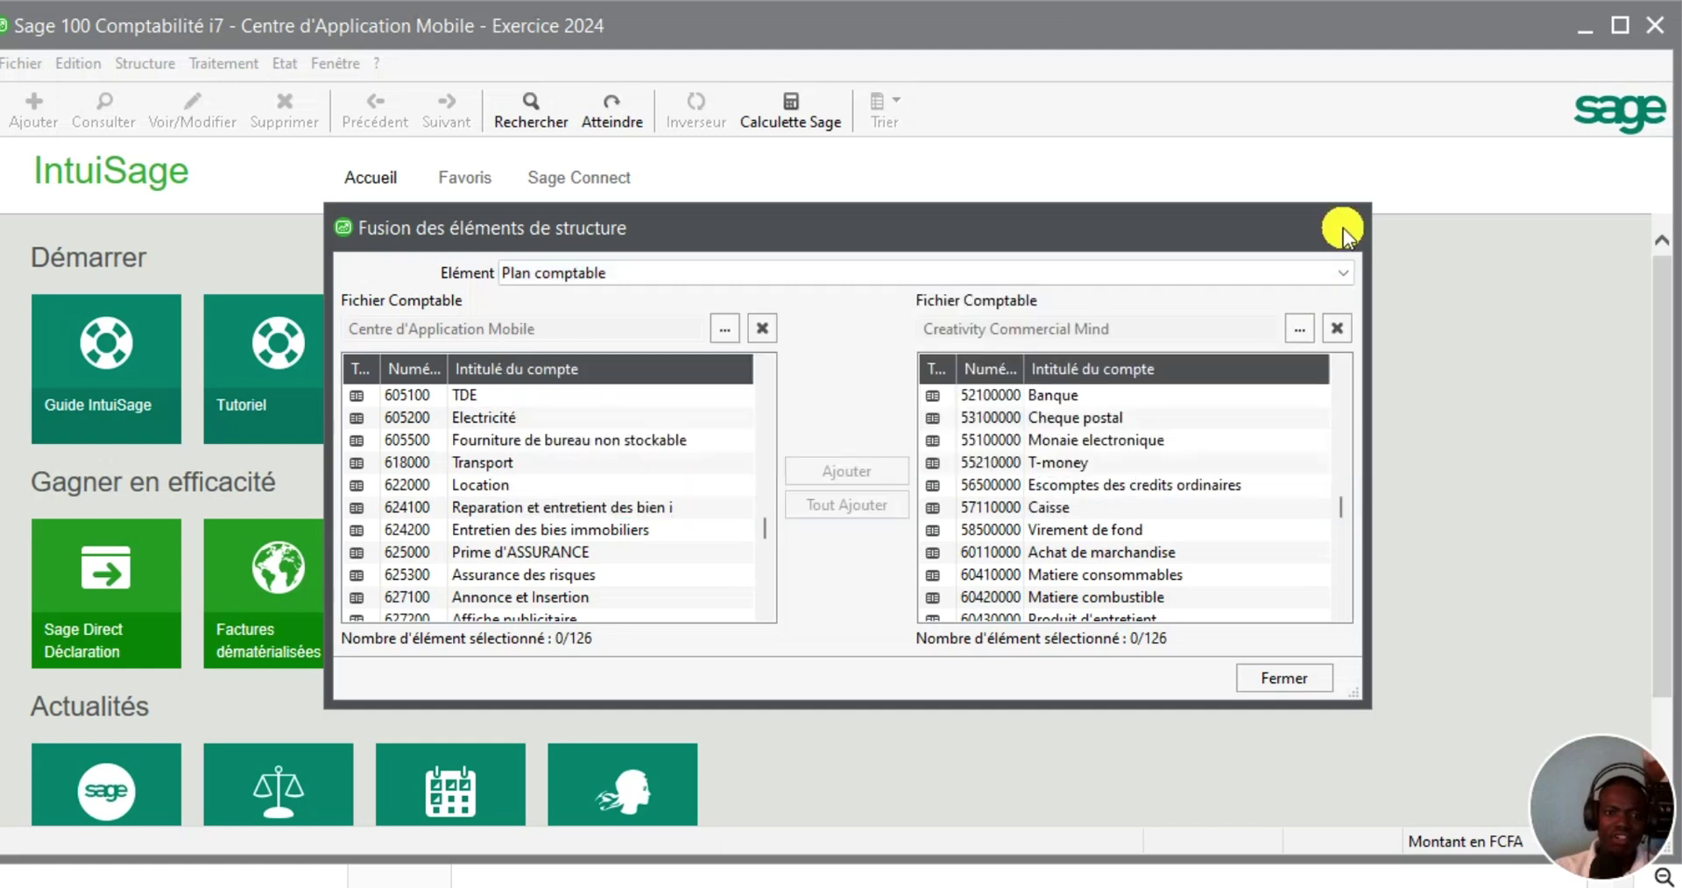
pyautogui.click(1343, 227)
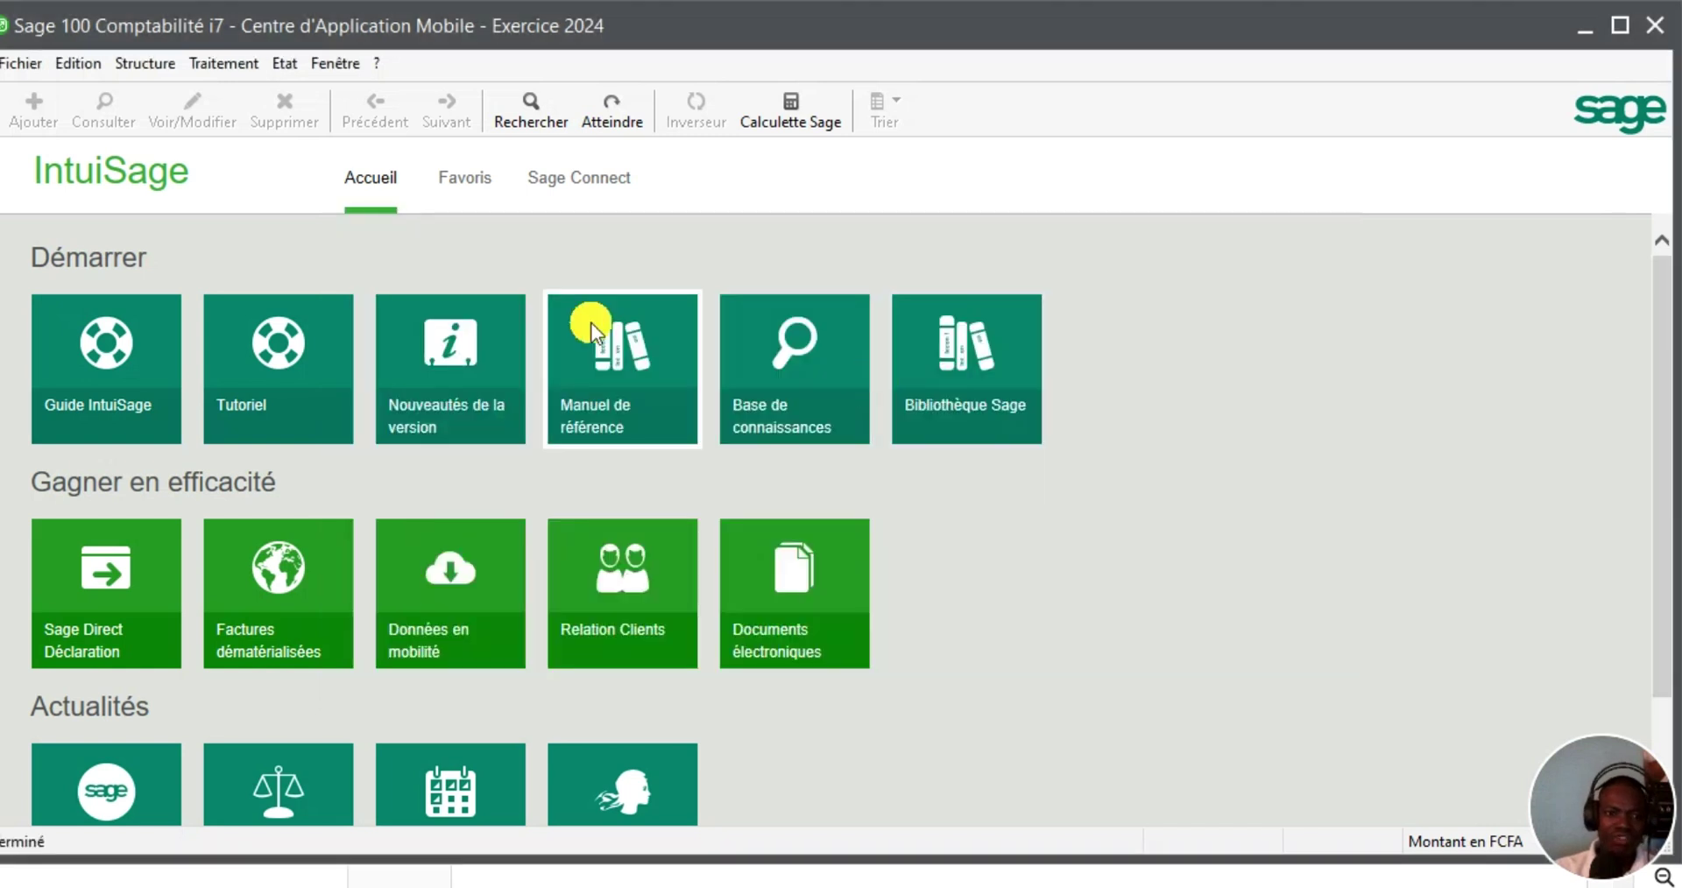
pyautogui.click(133, 70)
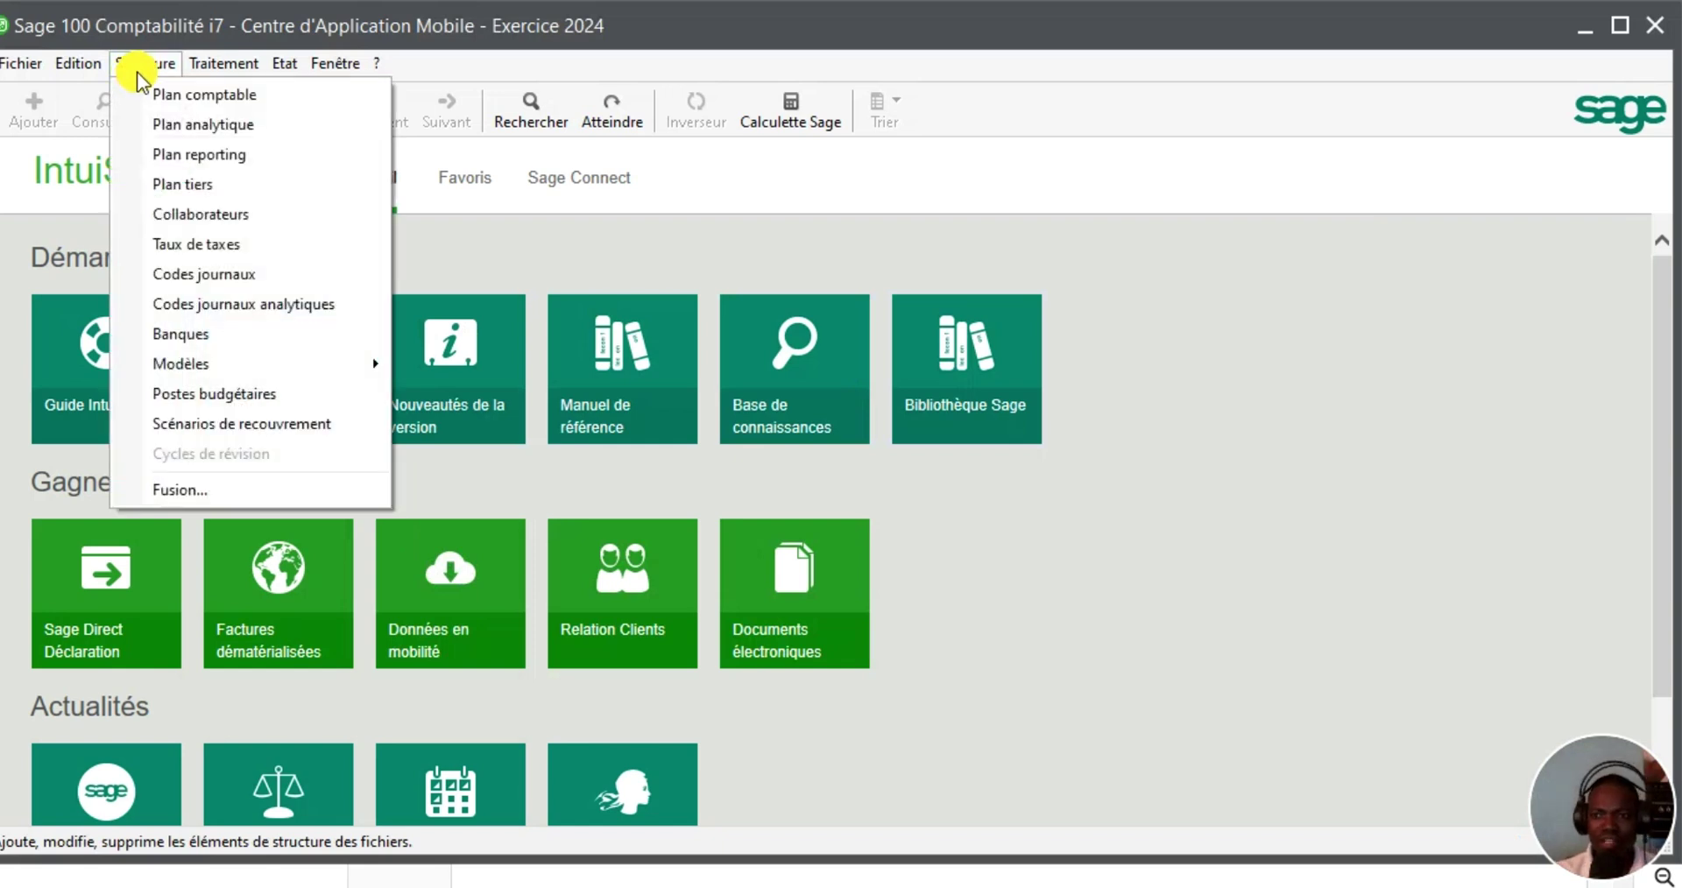
pyautogui.click(163, 94)
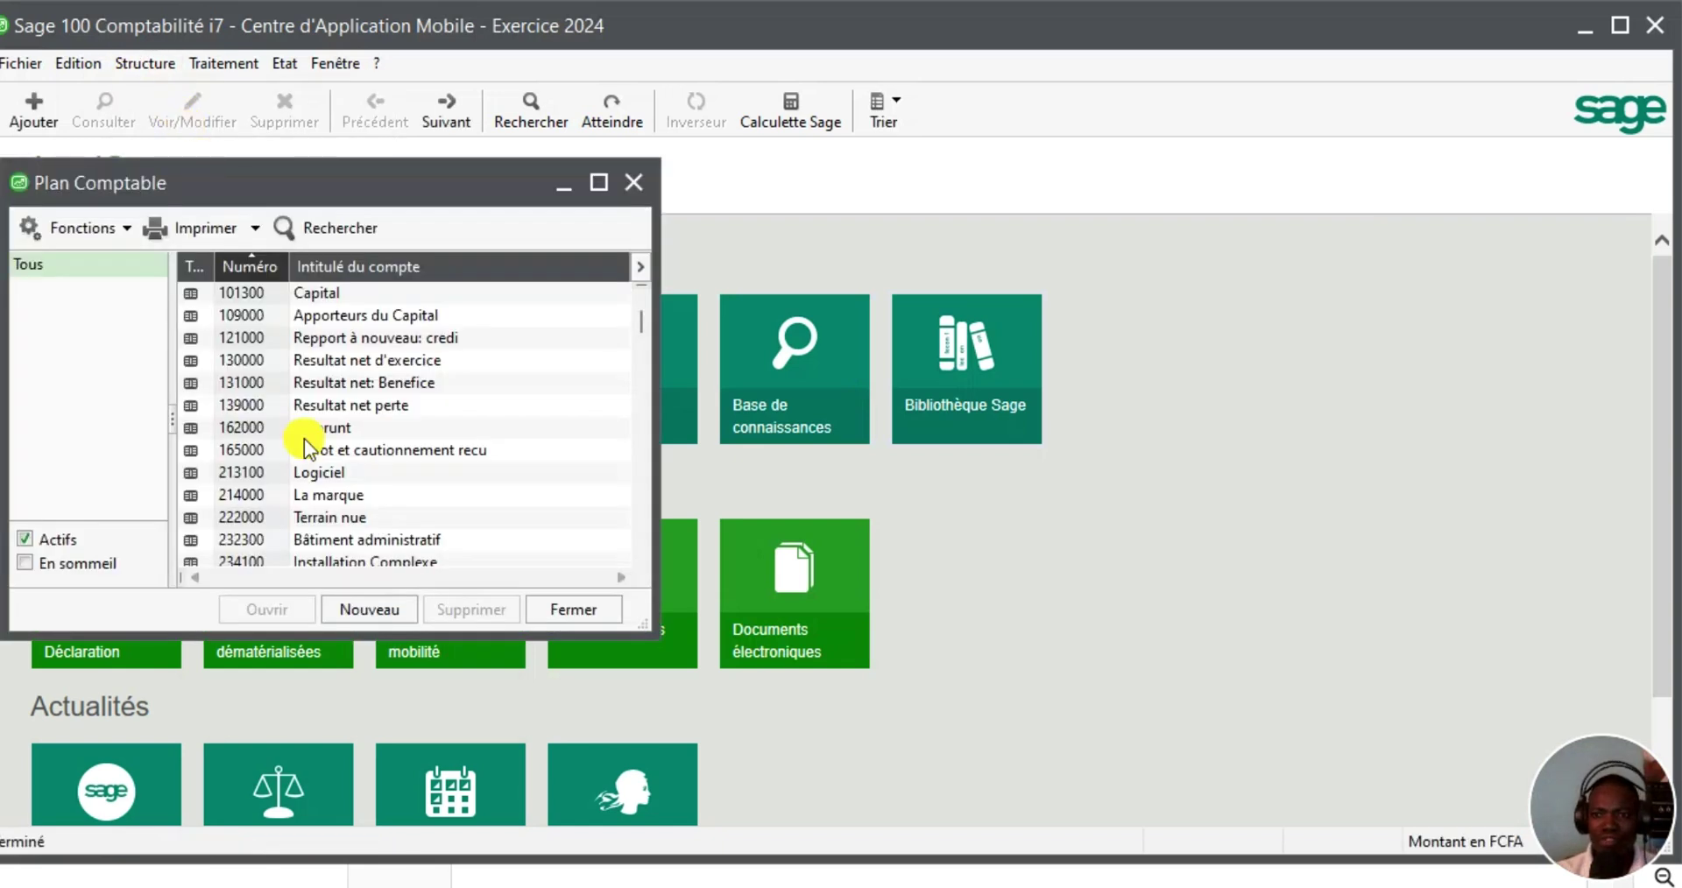
# Scroll through the merged chart of accounts back to the top, then close it
pyautogui.scroll(-2, 335, 459)
pyautogui.scroll(-10, 338, 458)
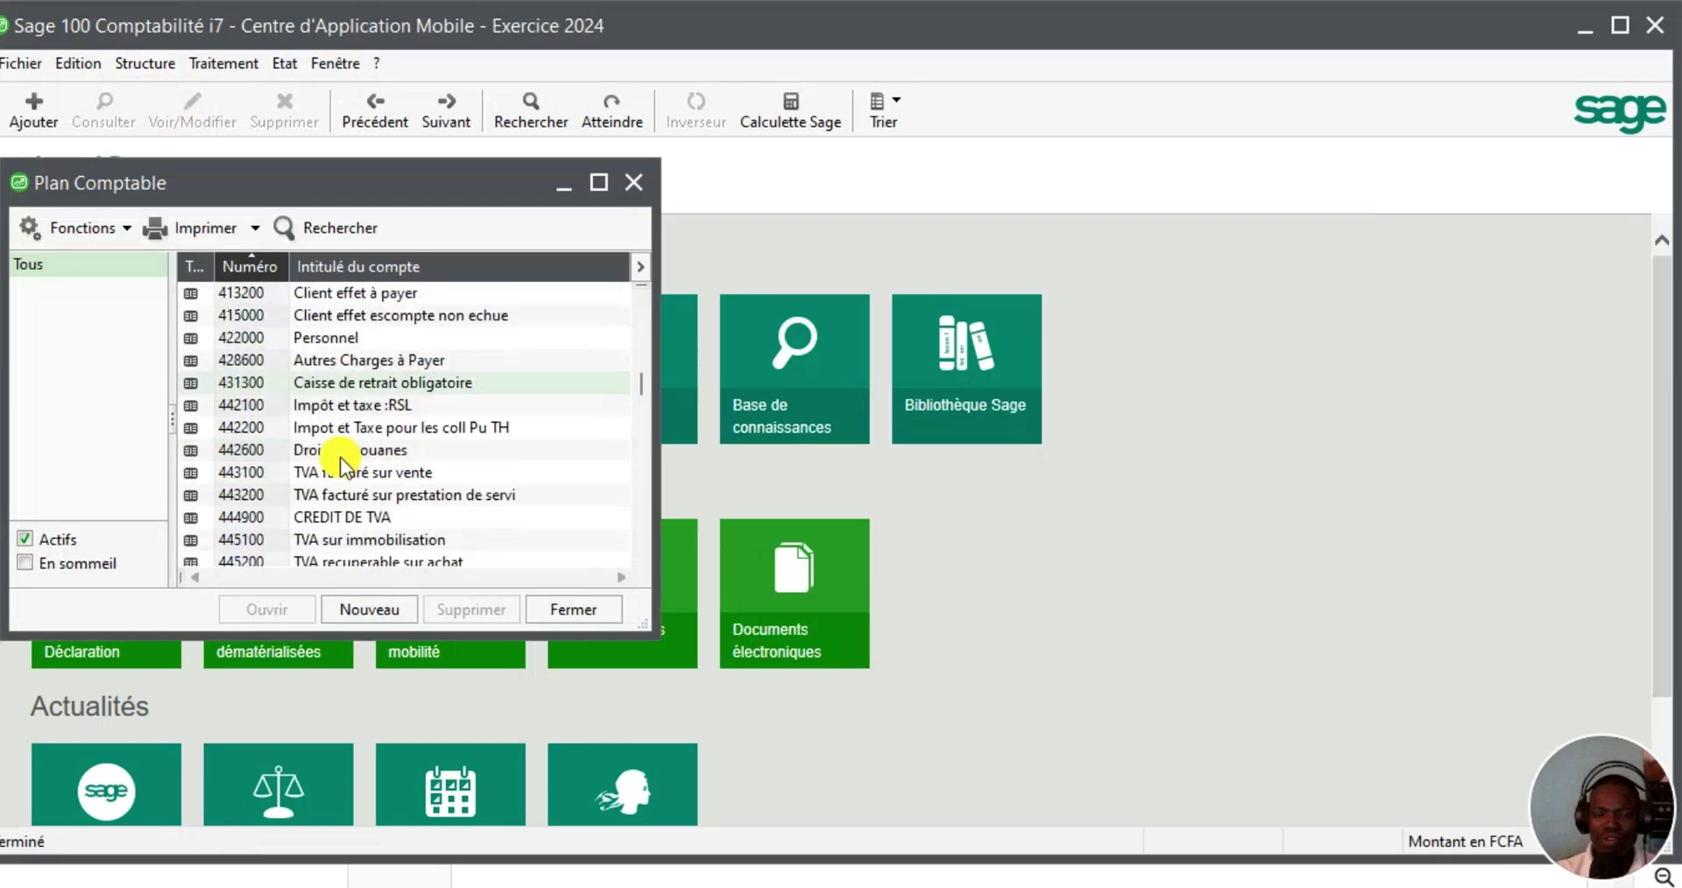
pyautogui.scroll(-12, 340, 458)
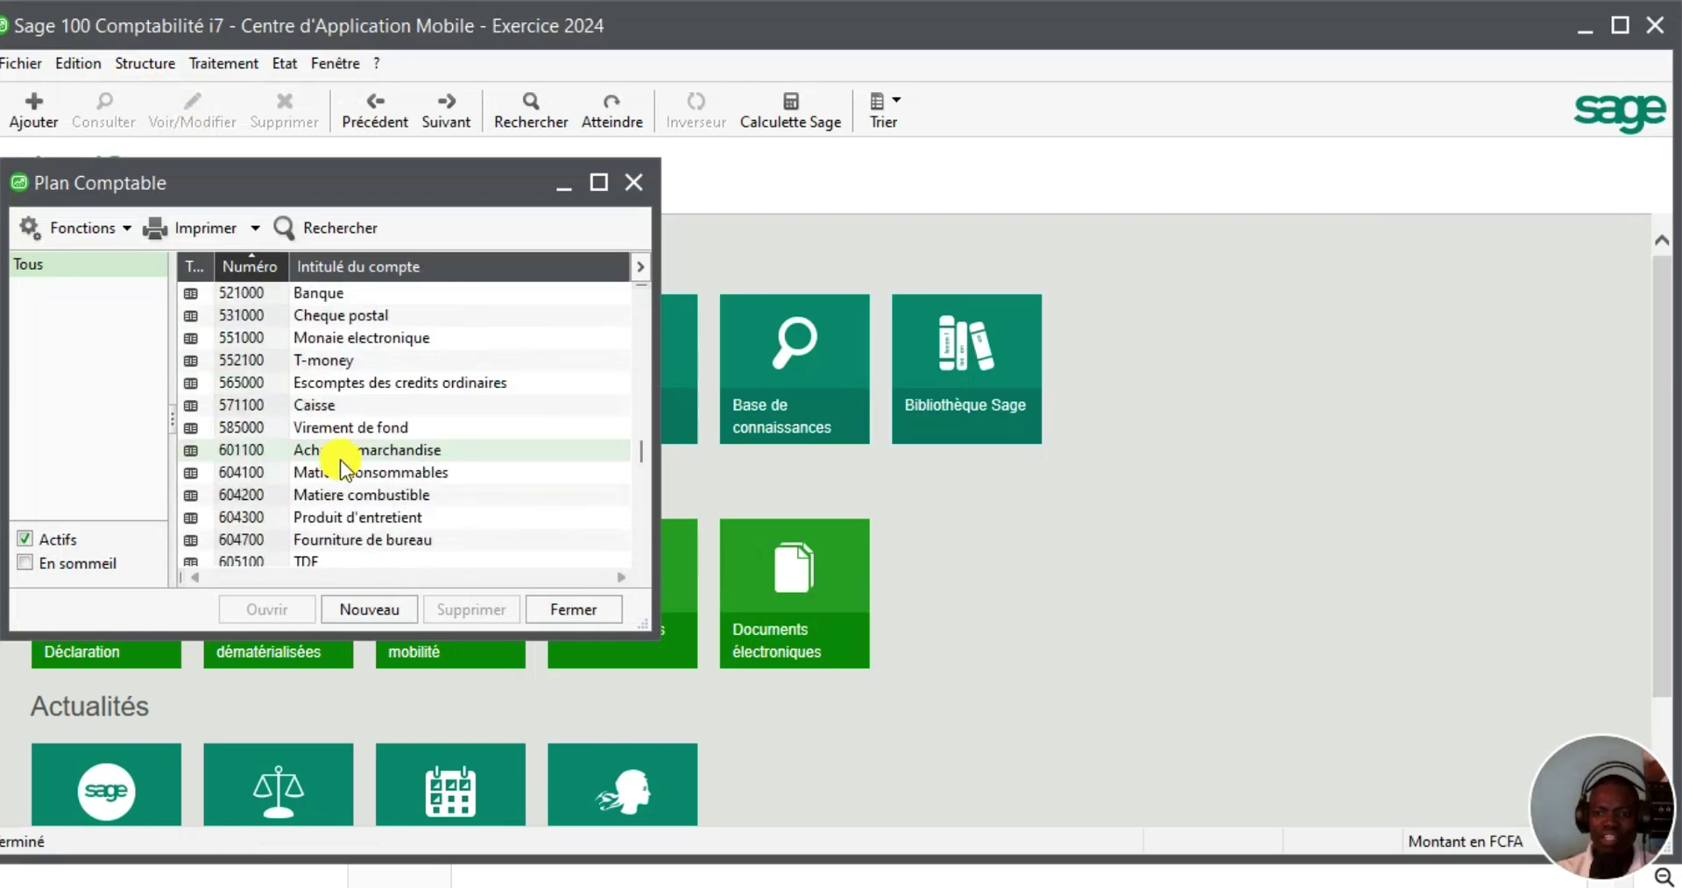
pyautogui.scroll(-9, 336, 467)
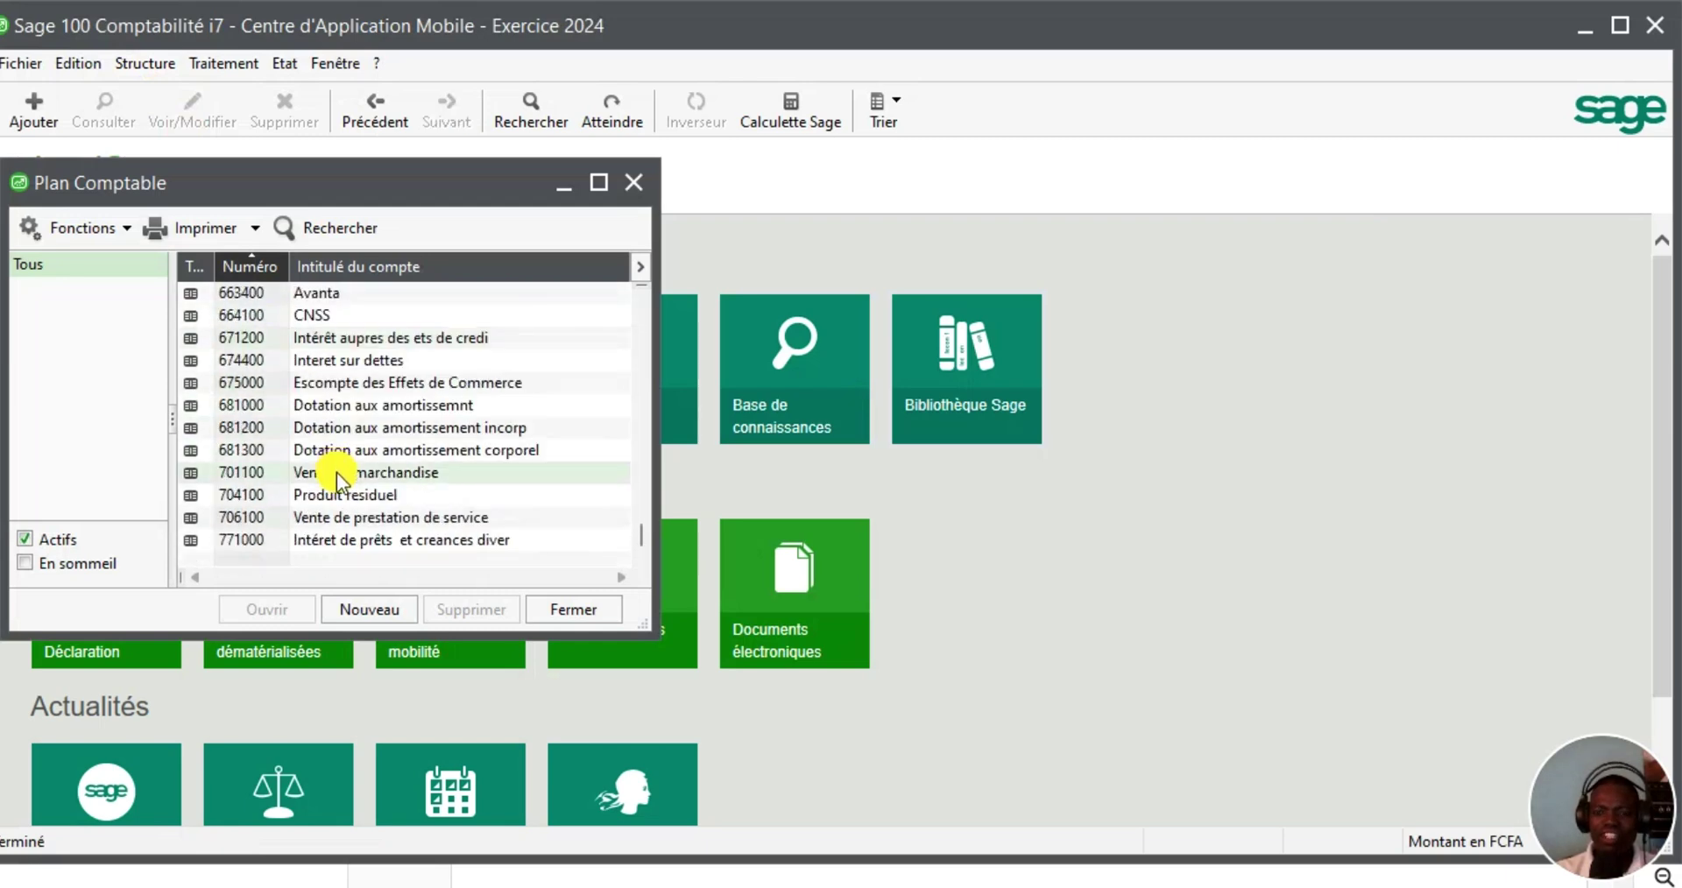
pyautogui.scroll(4, 336, 473)
pyautogui.scroll(7, 336, 473)
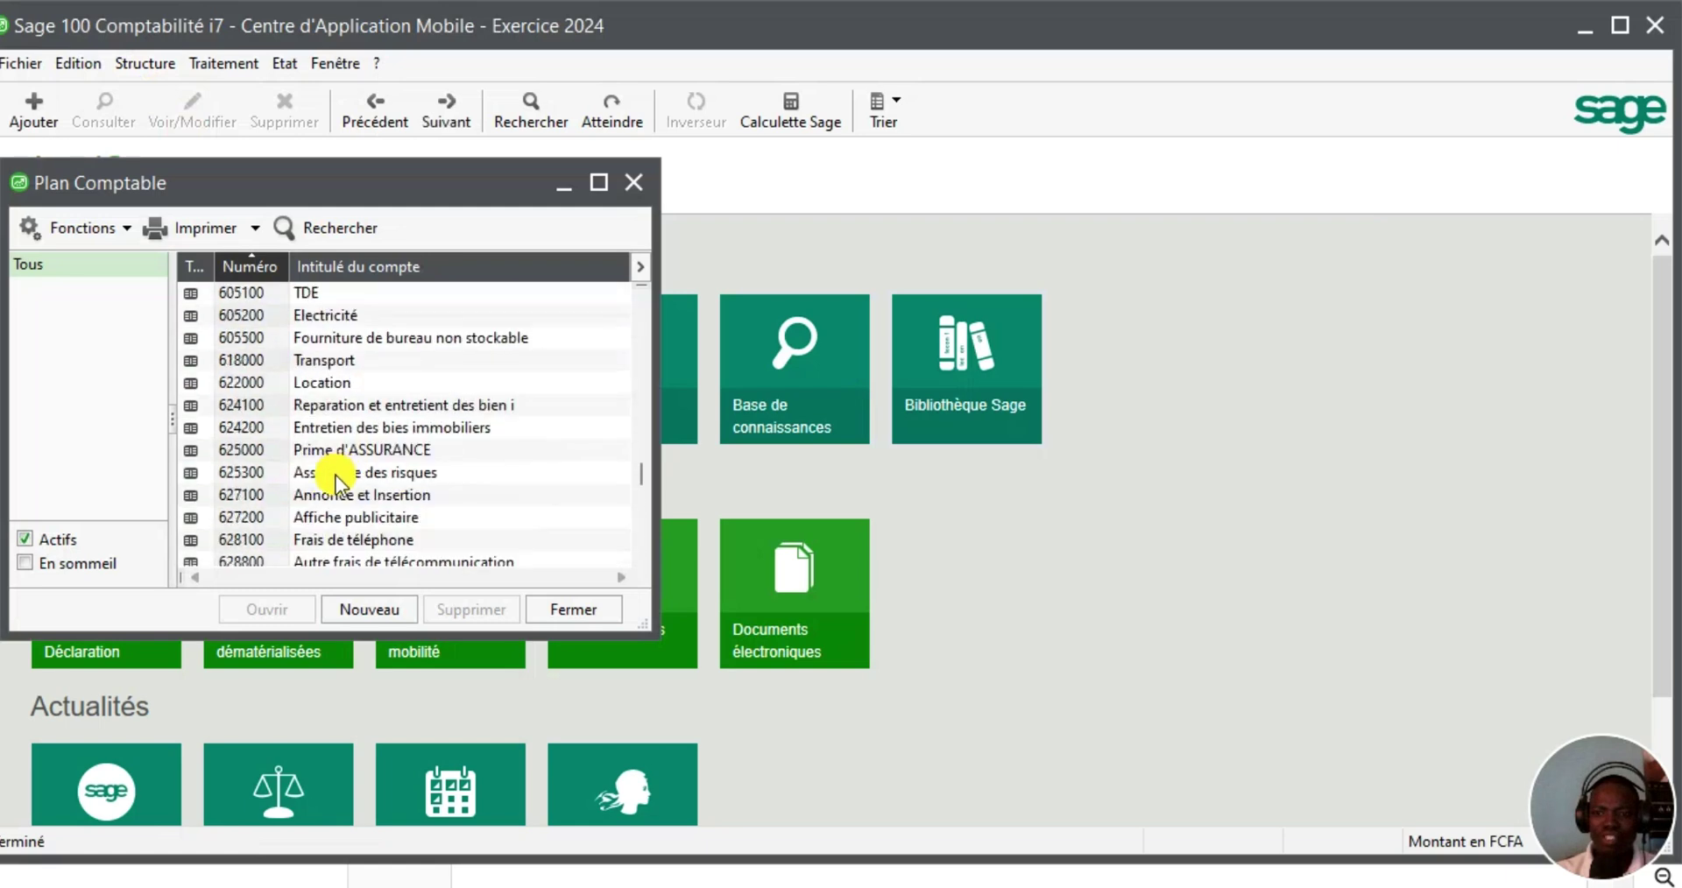
pyautogui.scroll(10, 336, 475)
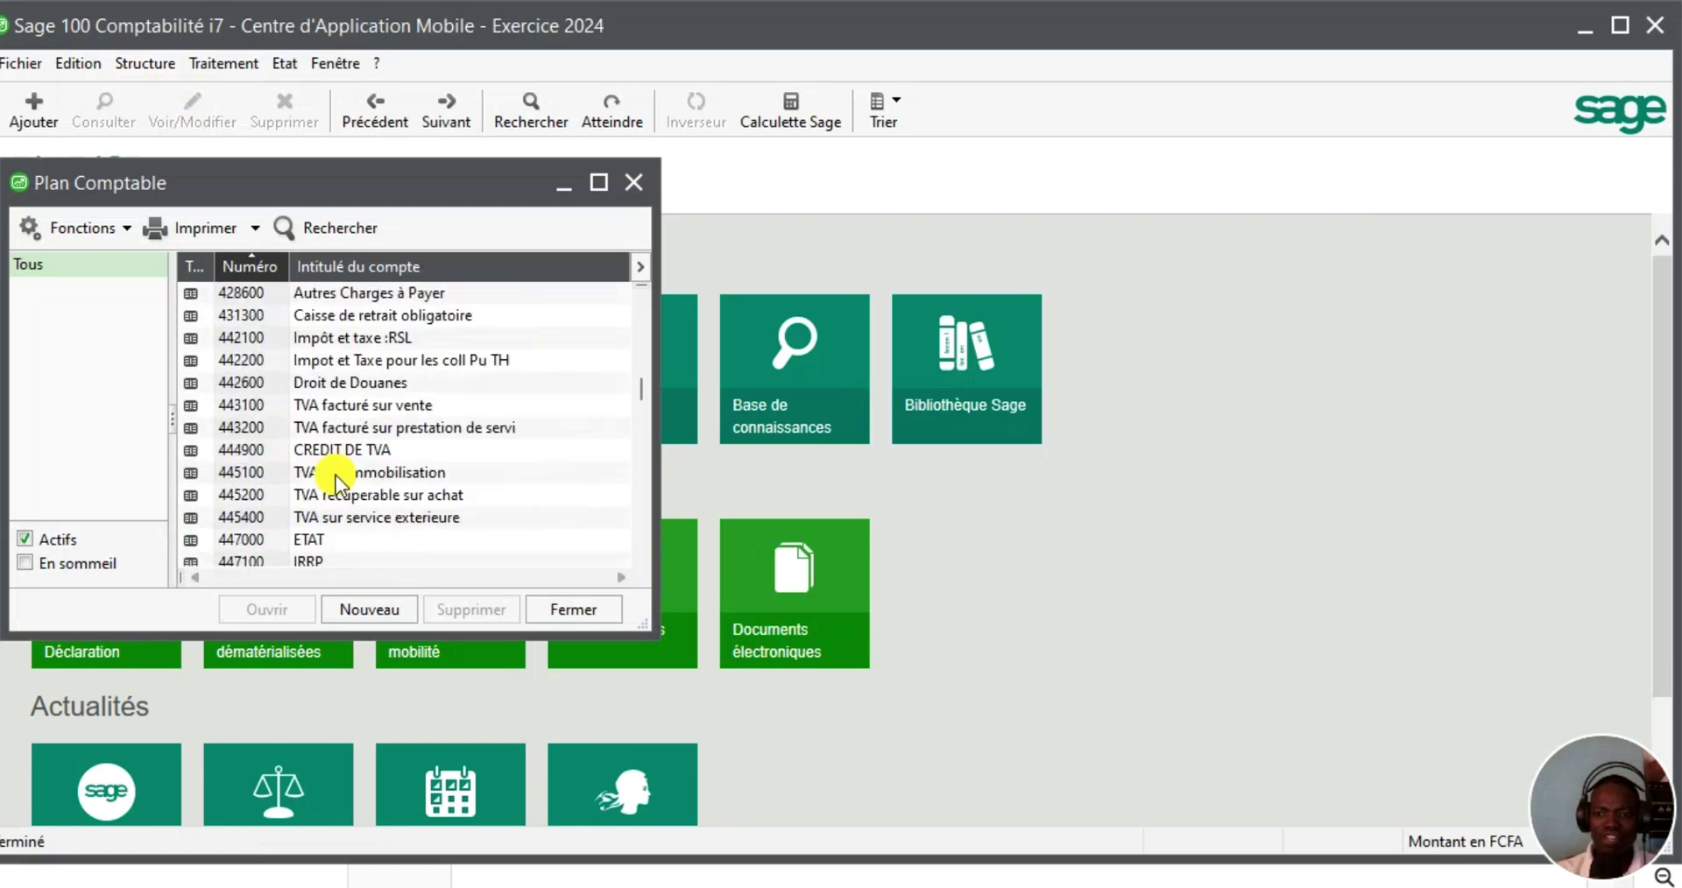
pyautogui.scroll(4, 335, 475)
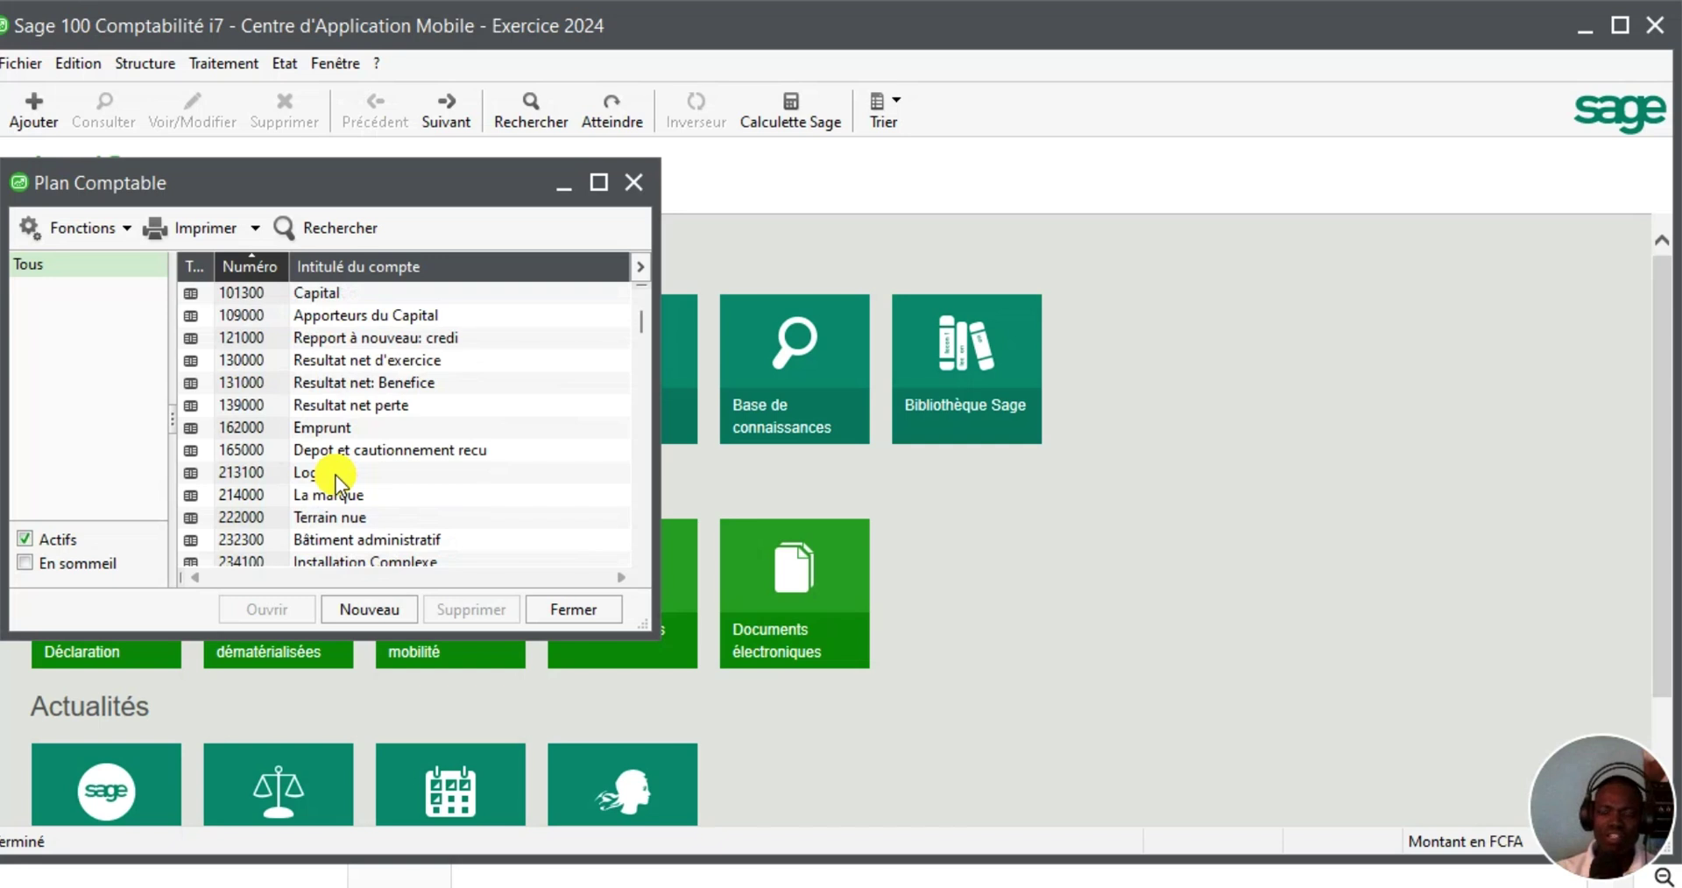
pyautogui.press('Escape')
pyautogui.click(144, 63)
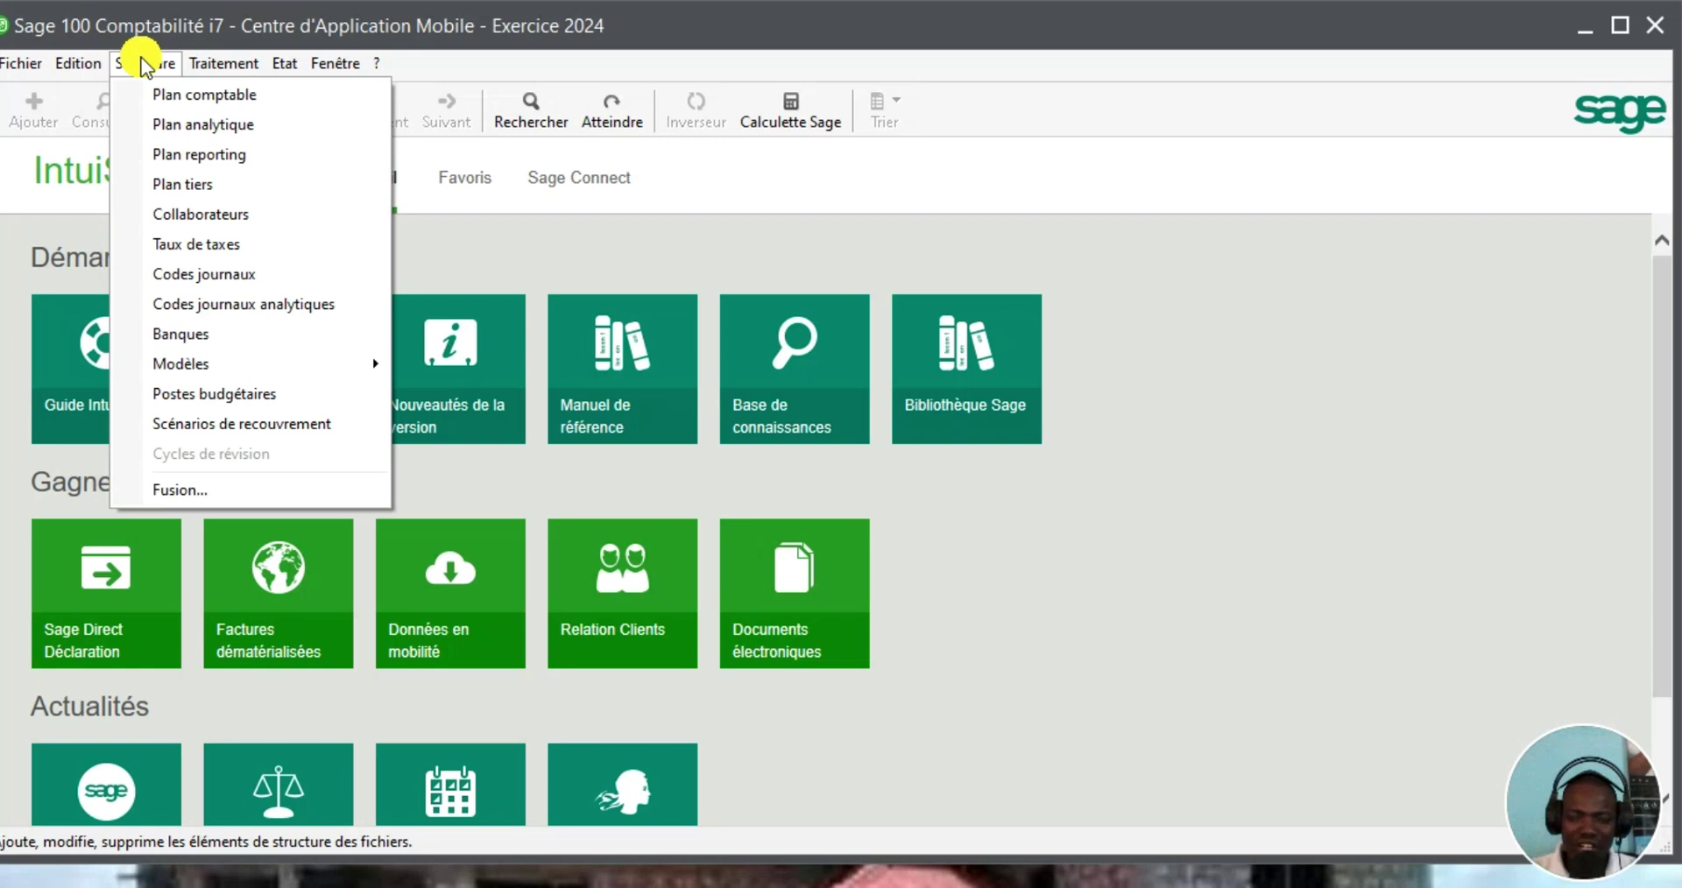
# Open Plan tiers and start a new third-party account record
pyautogui.click(171, 185)
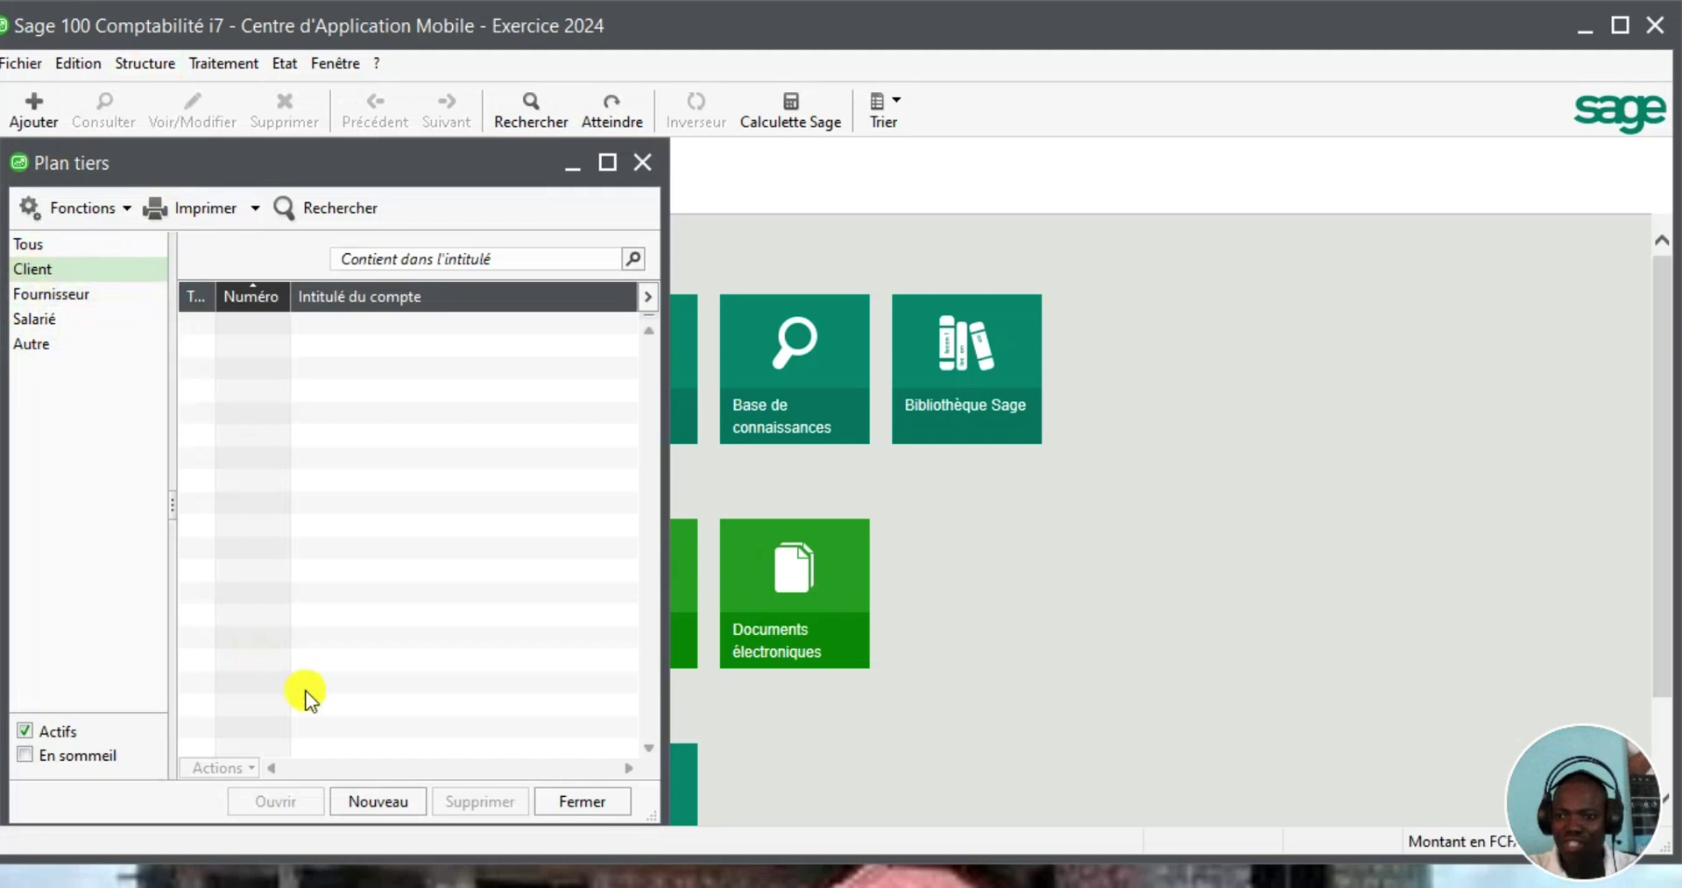
pyautogui.click(378, 798)
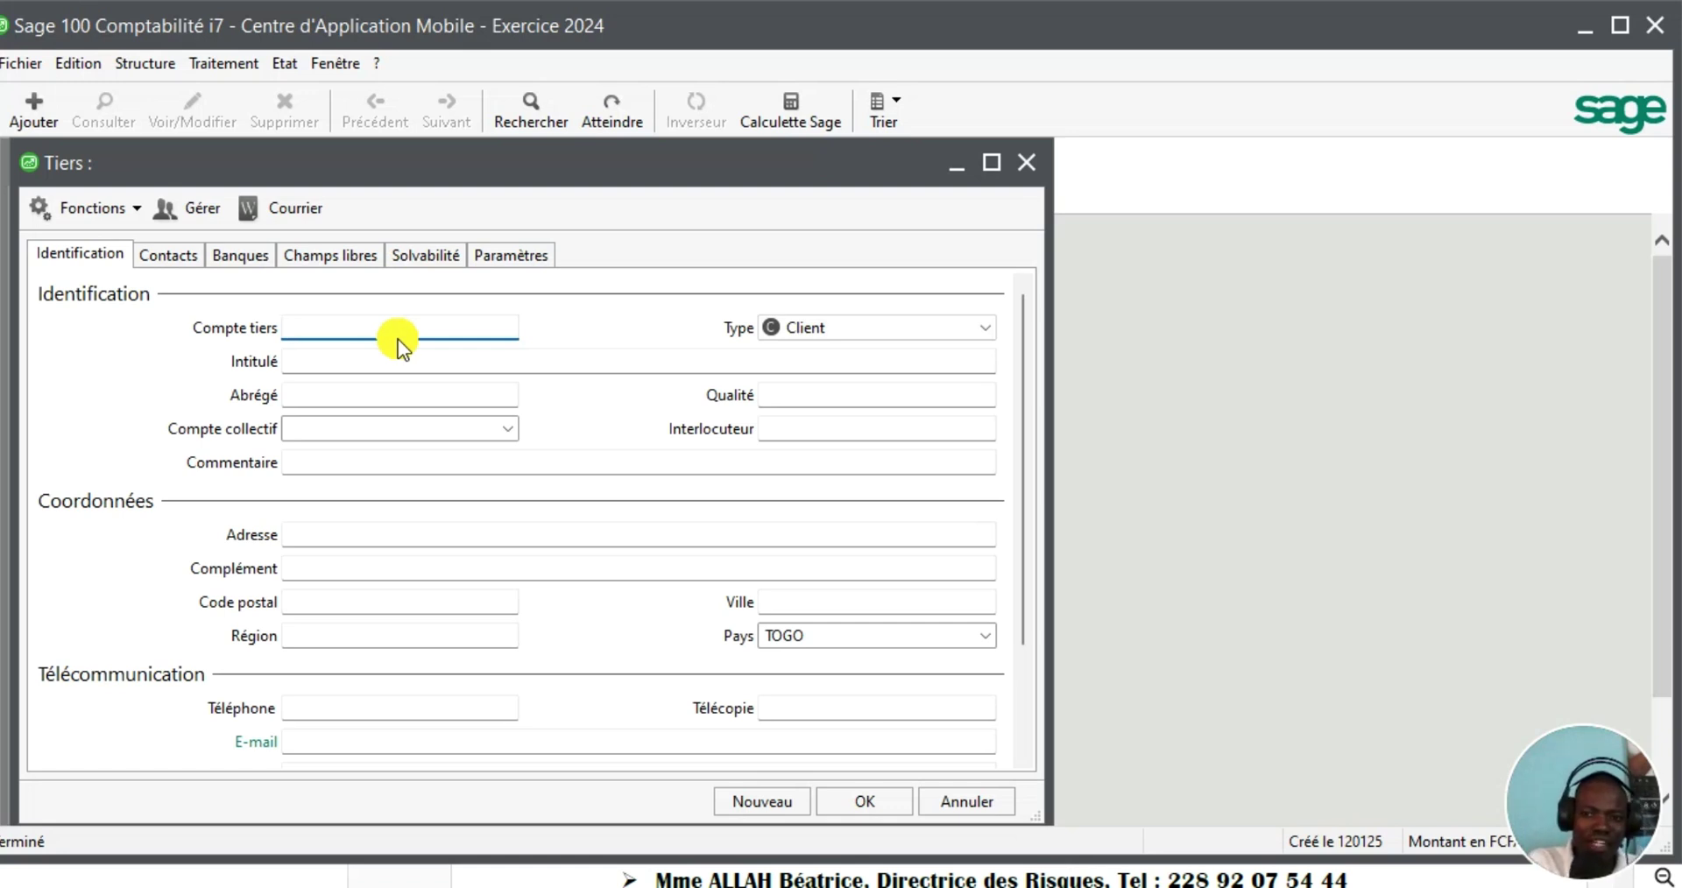
# Create client 41ARCH 'ARCHI BULDING SARL' on collective account 411100 and save it
pyautogui.write('41')
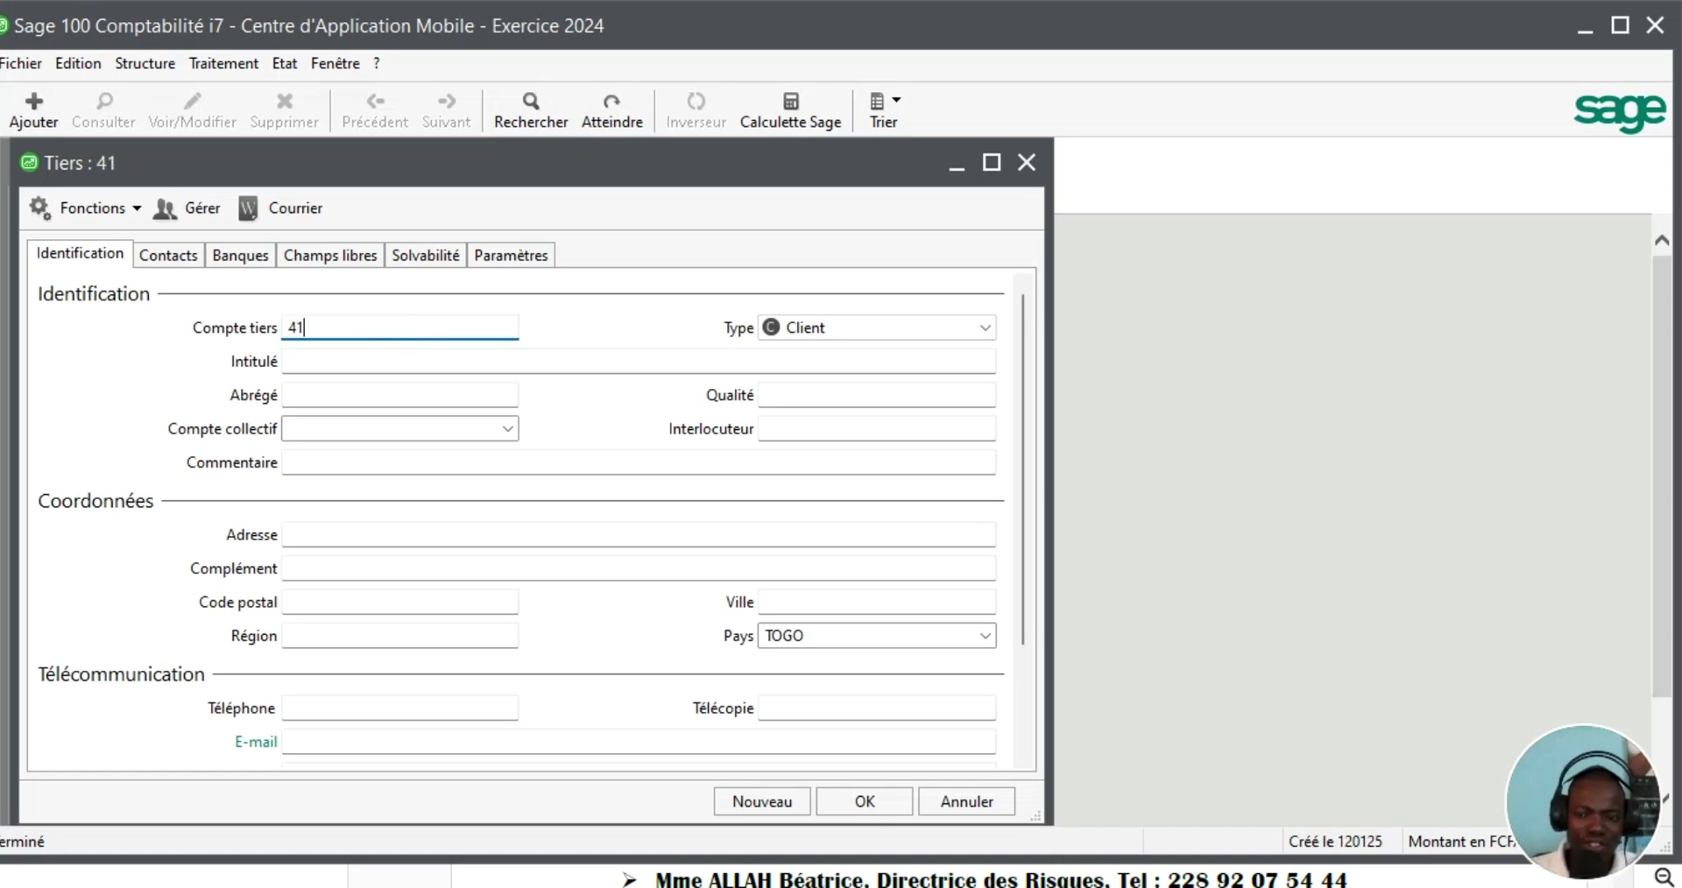
pyautogui.write('ARCH')
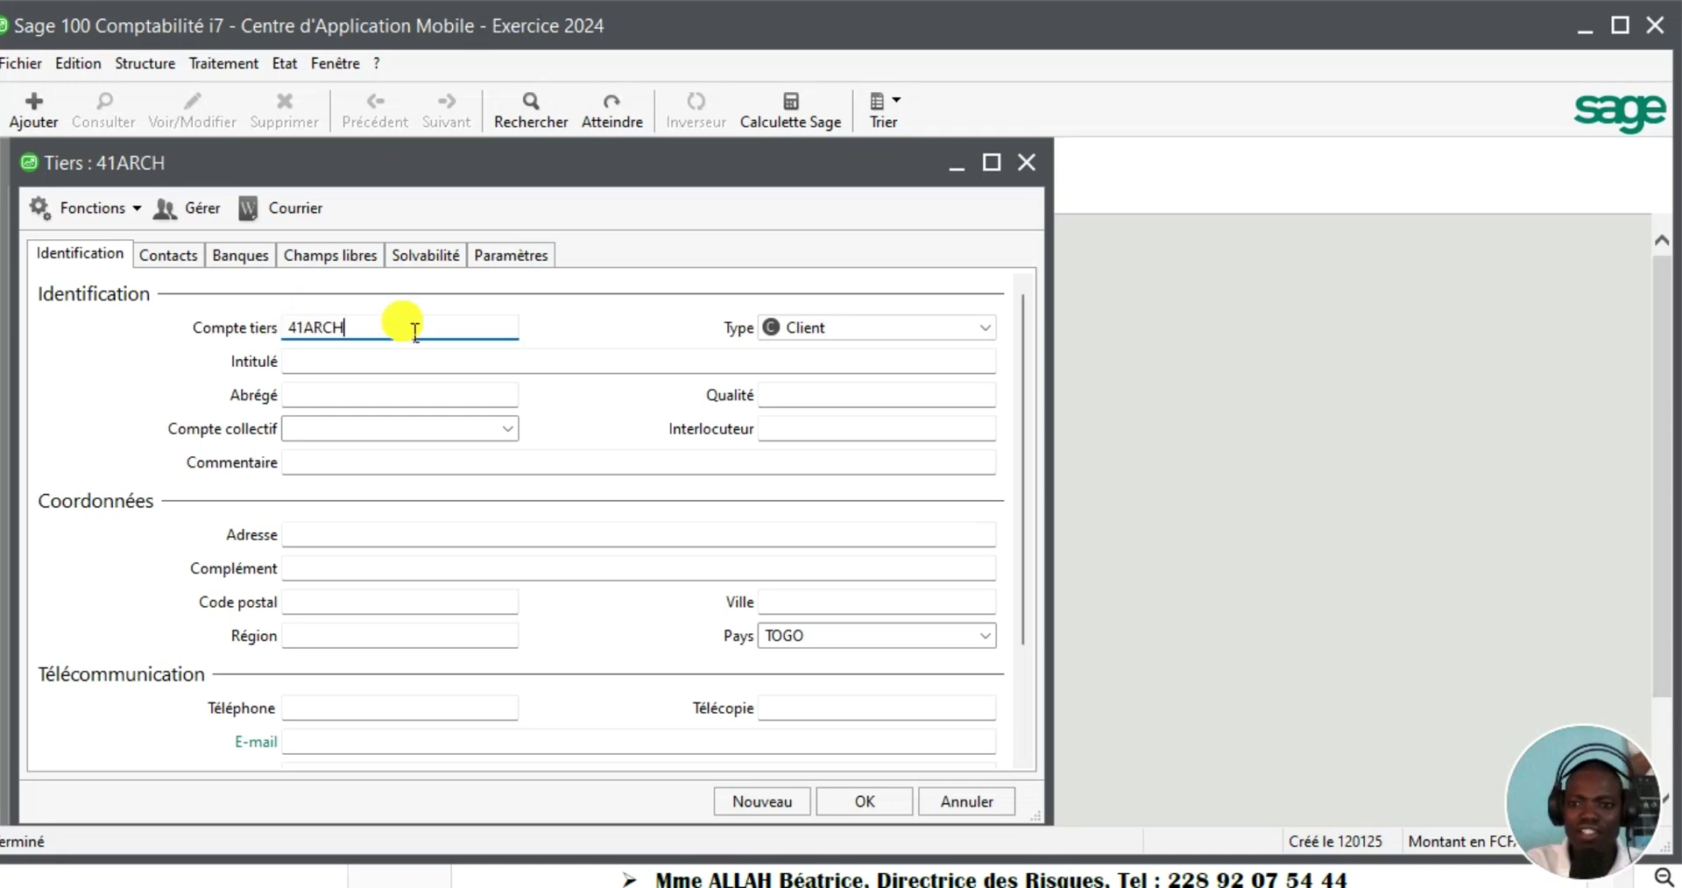
pyautogui.press('Tab')
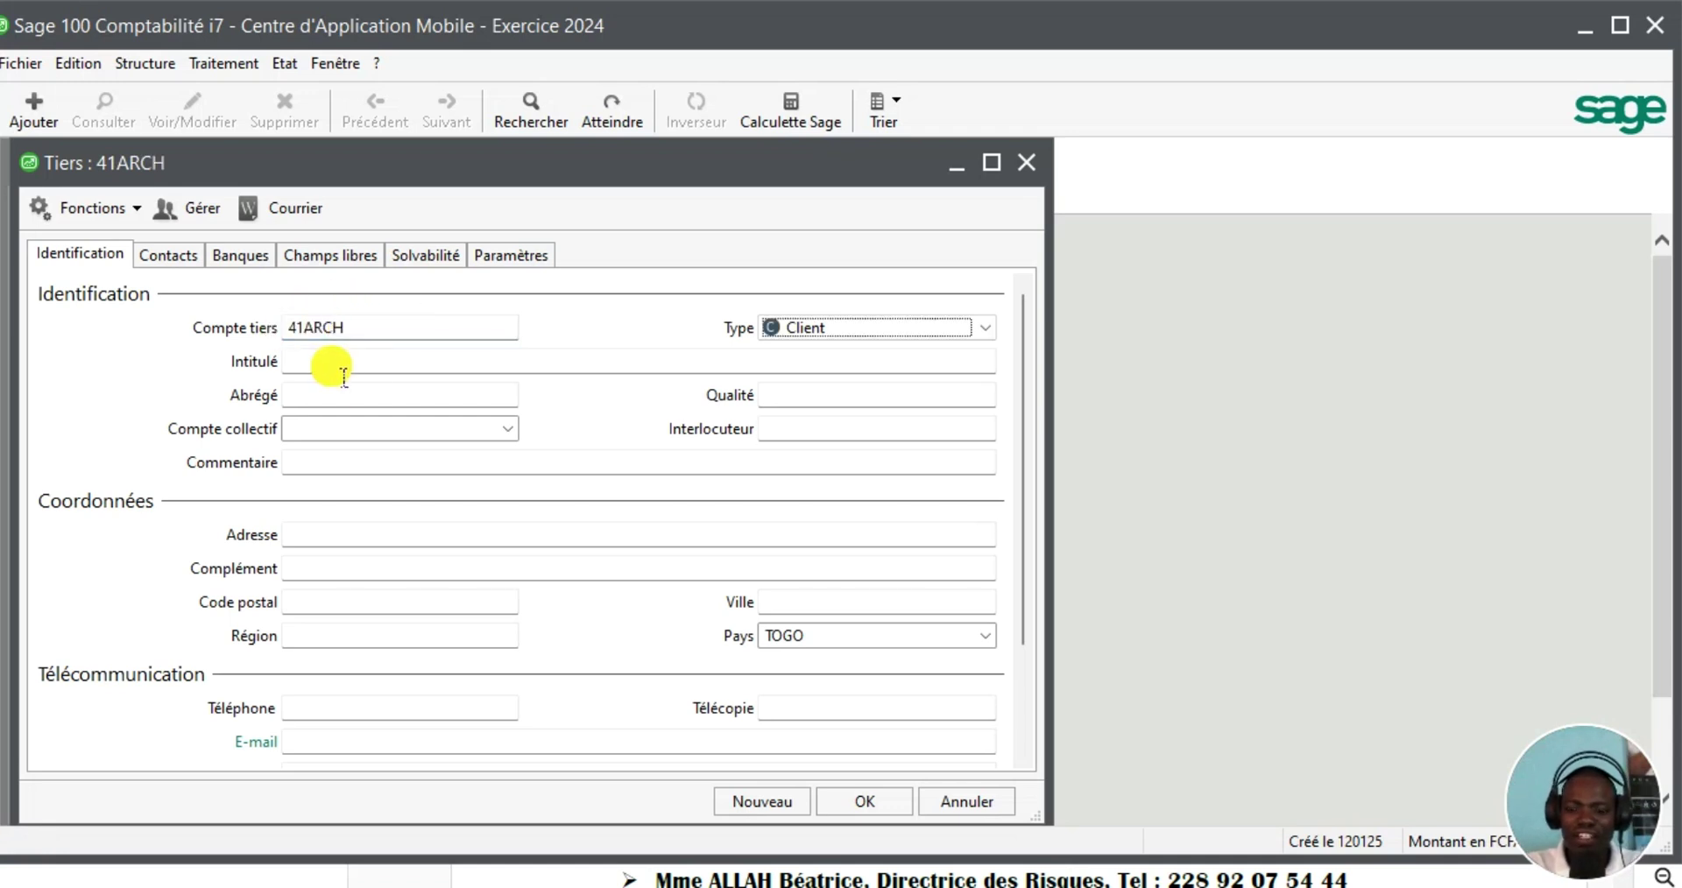
pyautogui.click(332, 363)
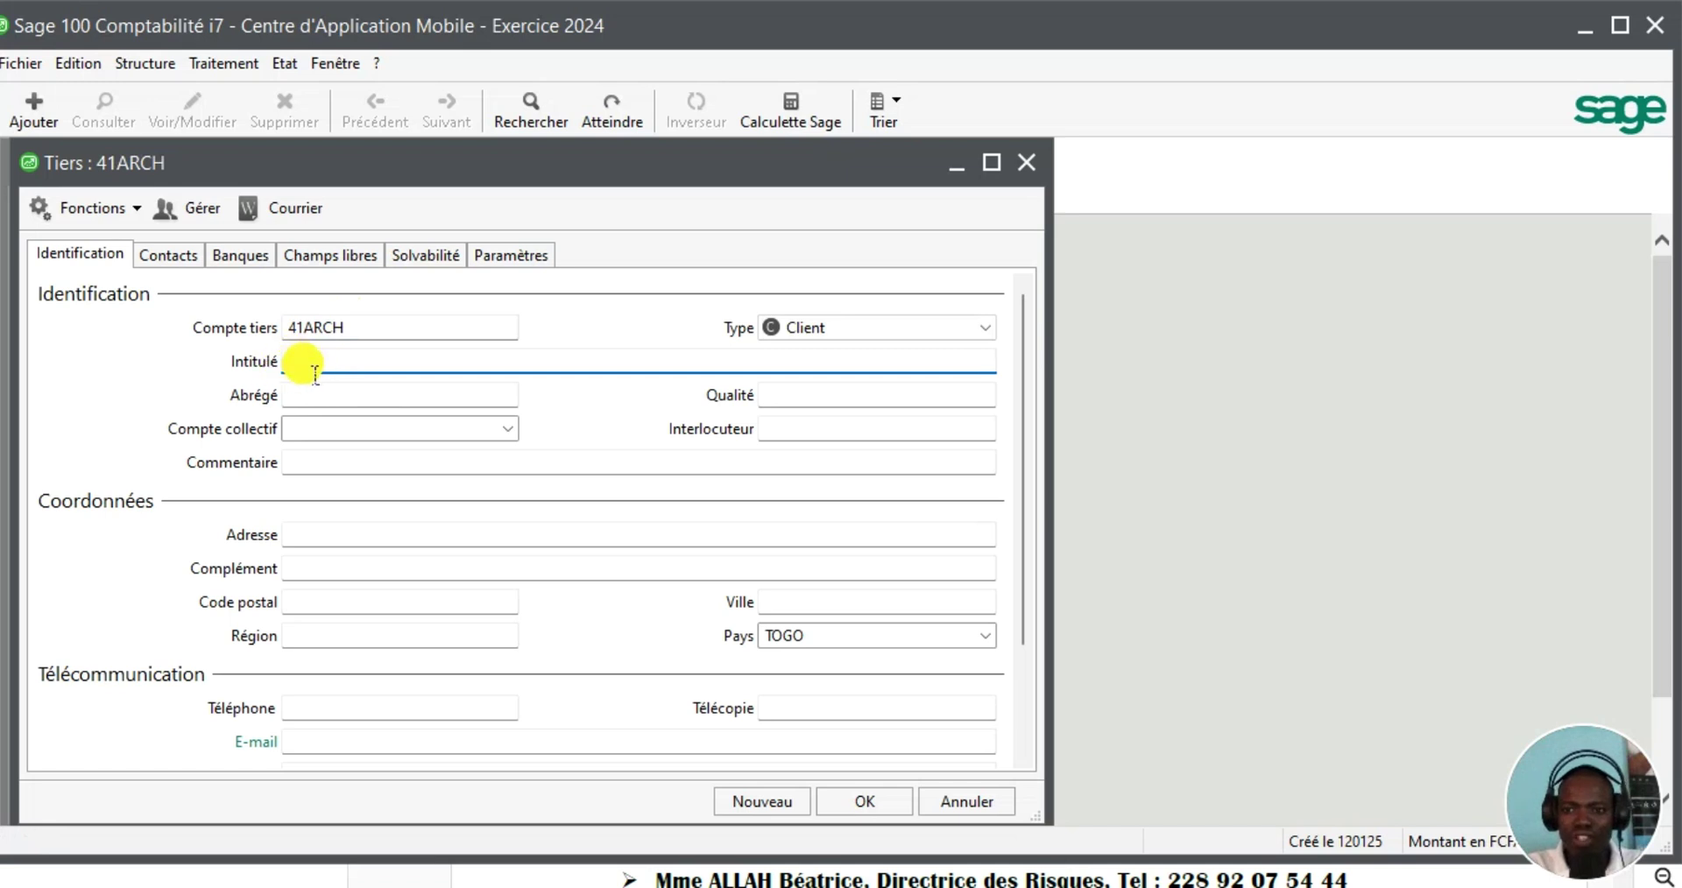
pyautogui.click(314, 375)
pyautogui.write('ARCHI B')
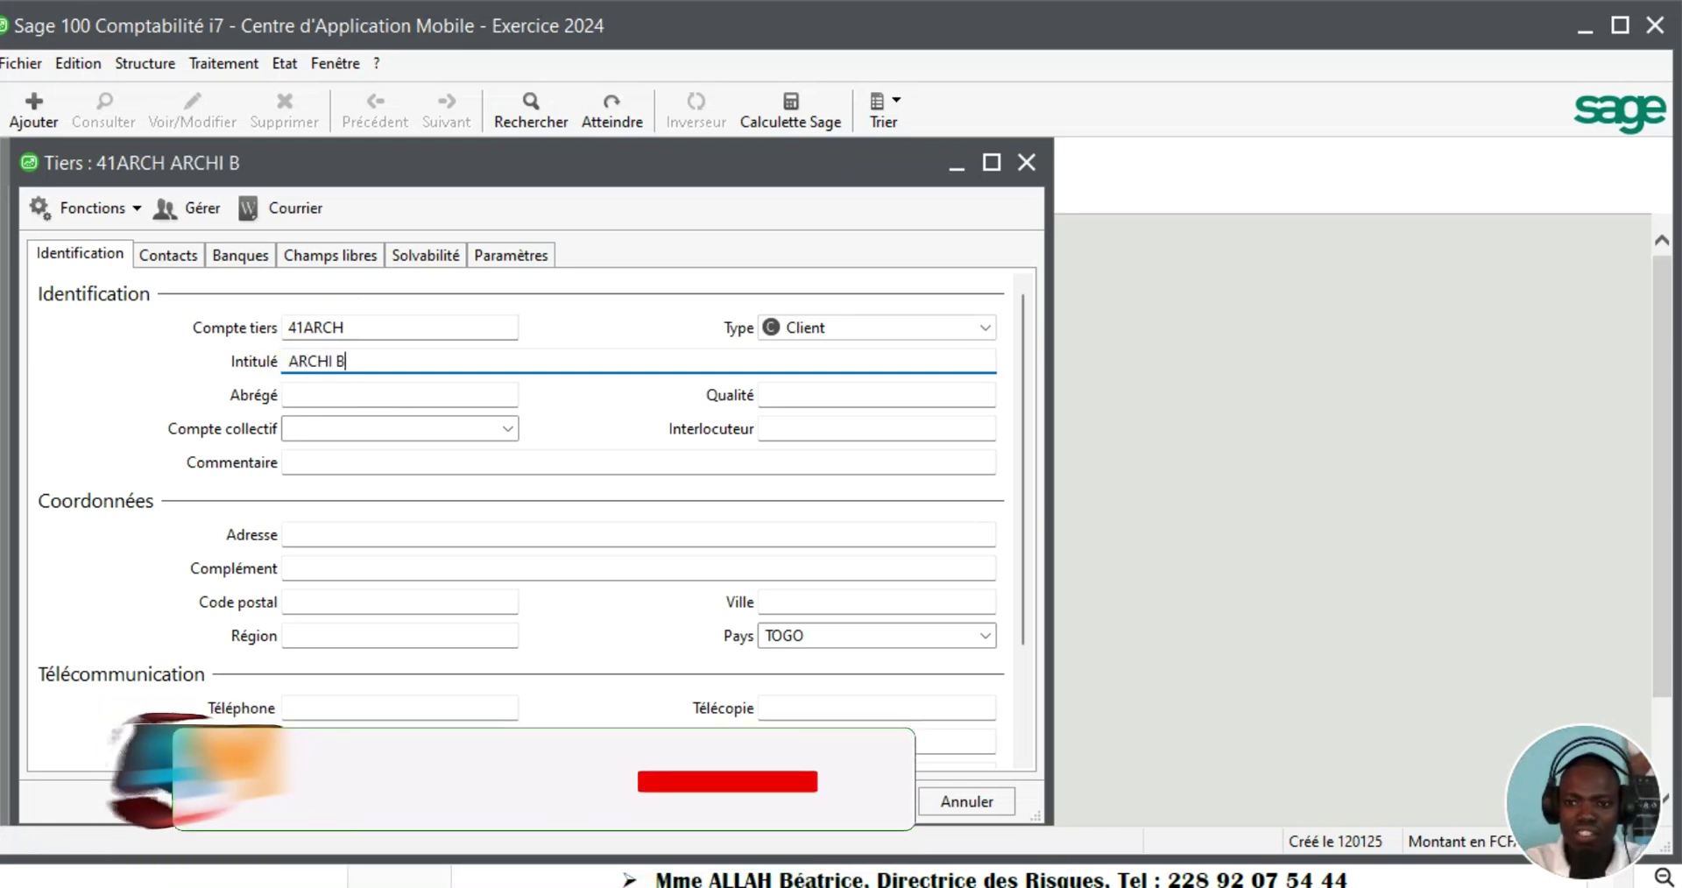
pyautogui.write('ULDING ')
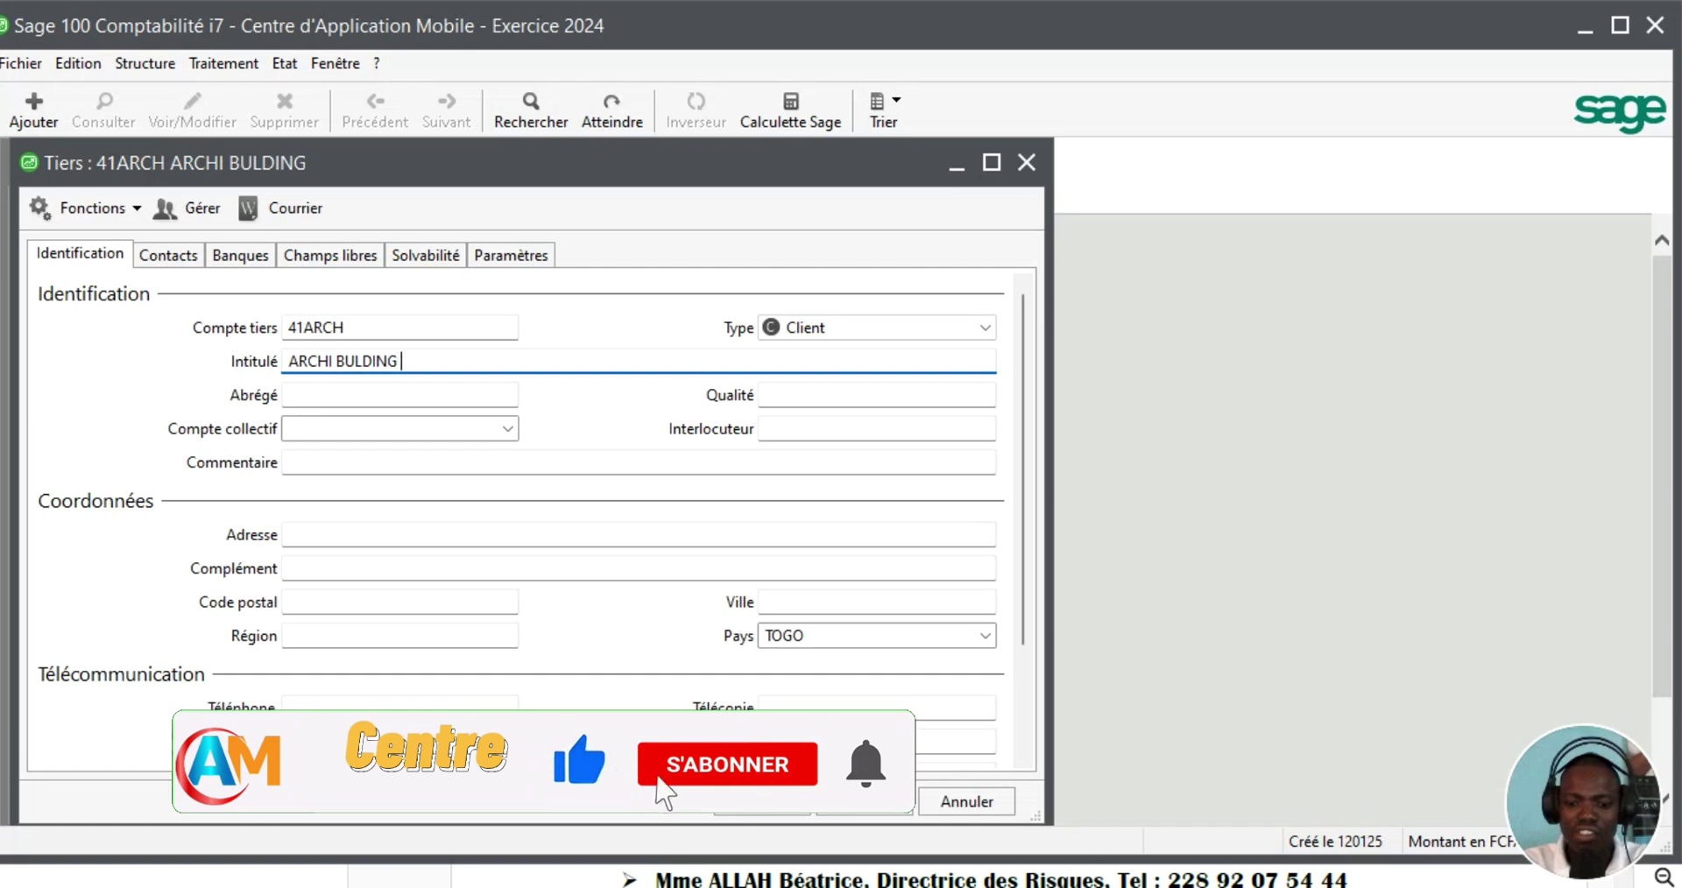
pyautogui.write('SARL')
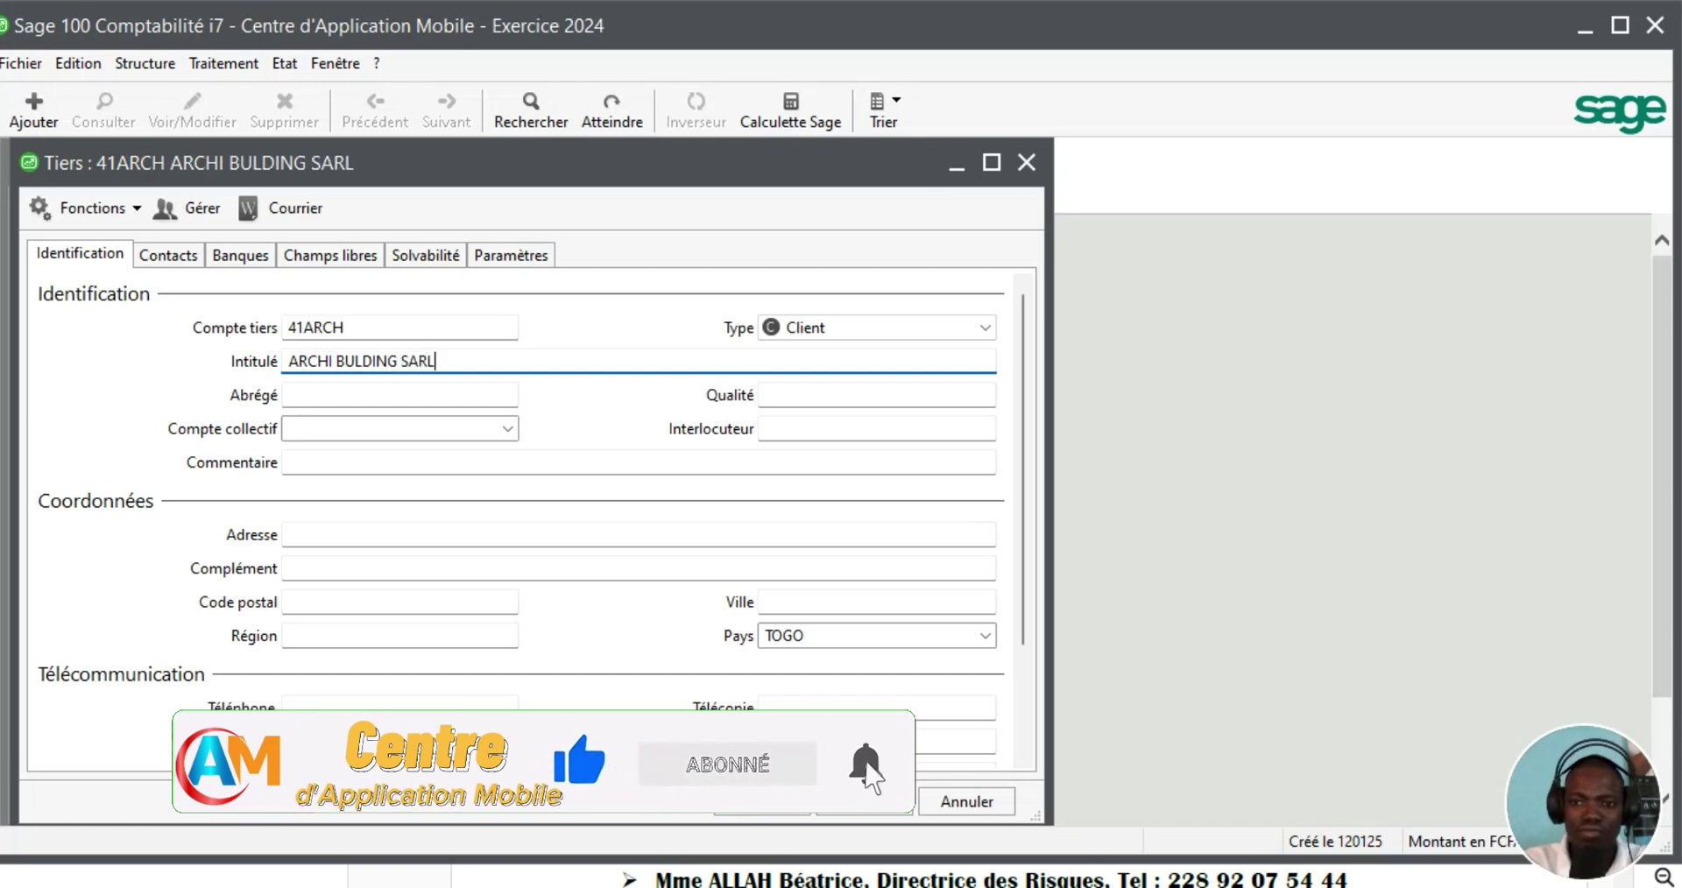
pyautogui.press('Tab')
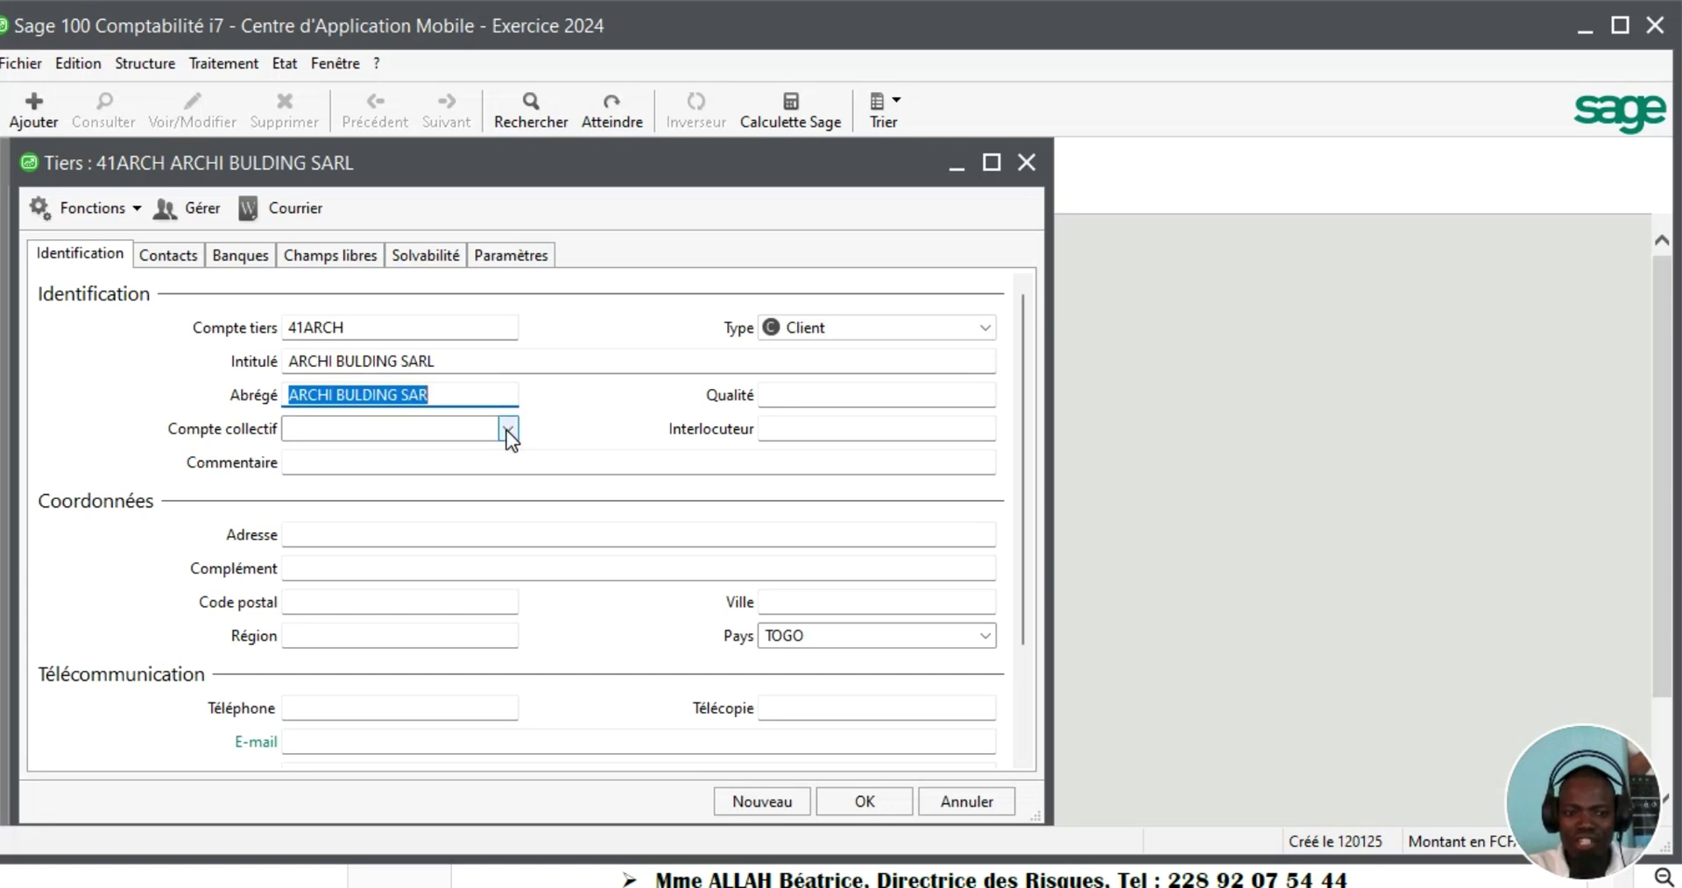
pyautogui.click(506, 430)
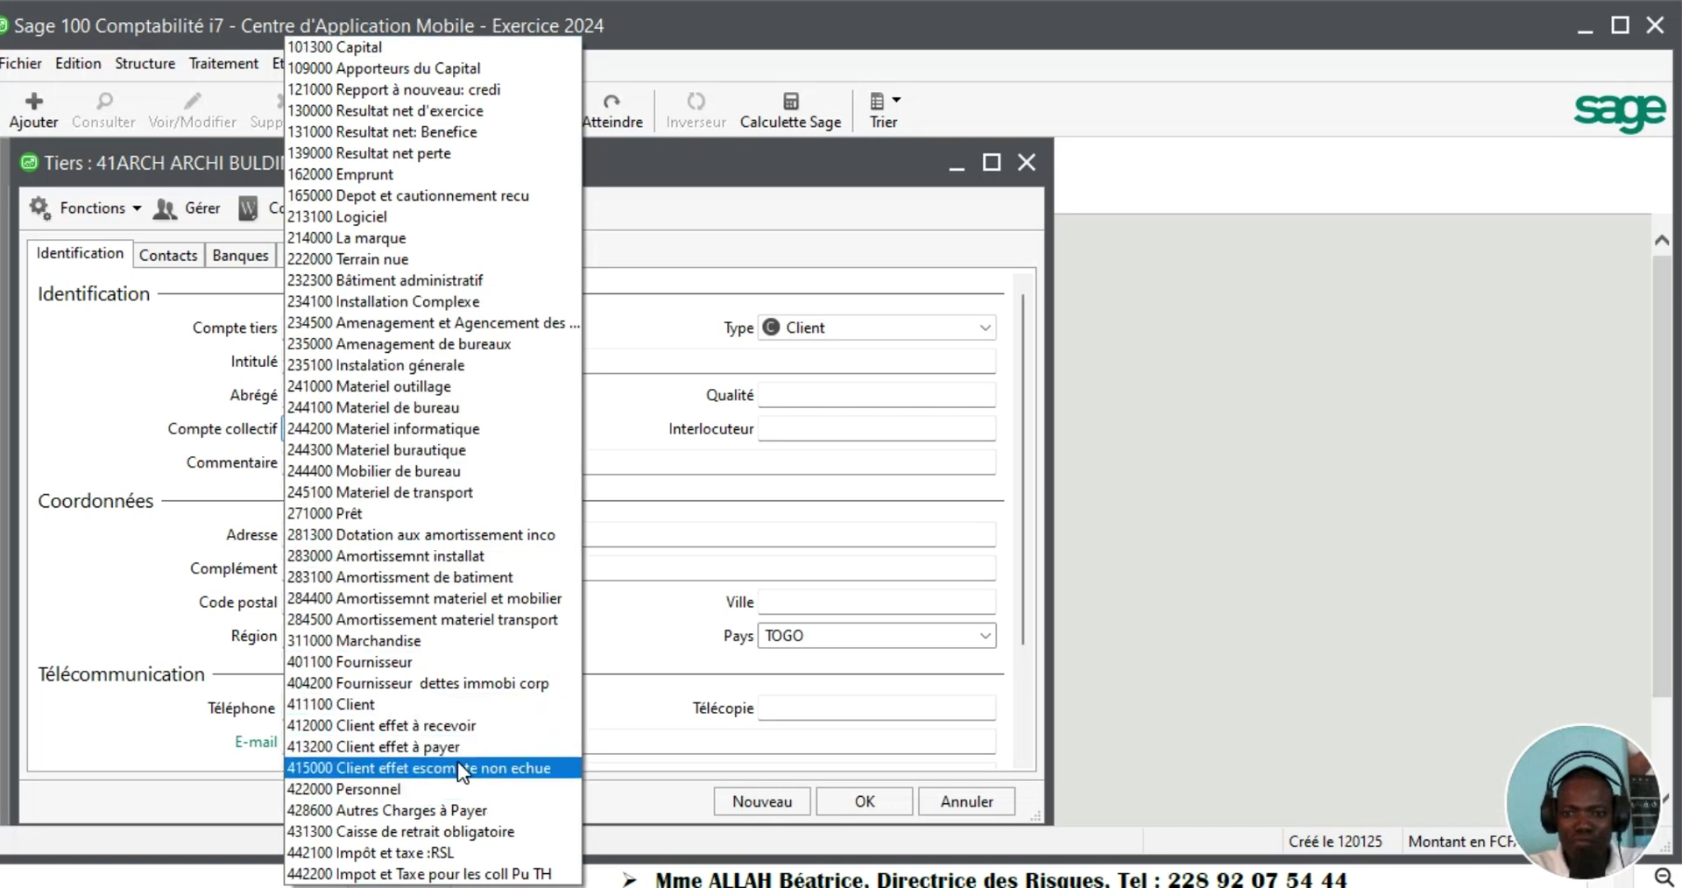
pyautogui.click(368, 709)
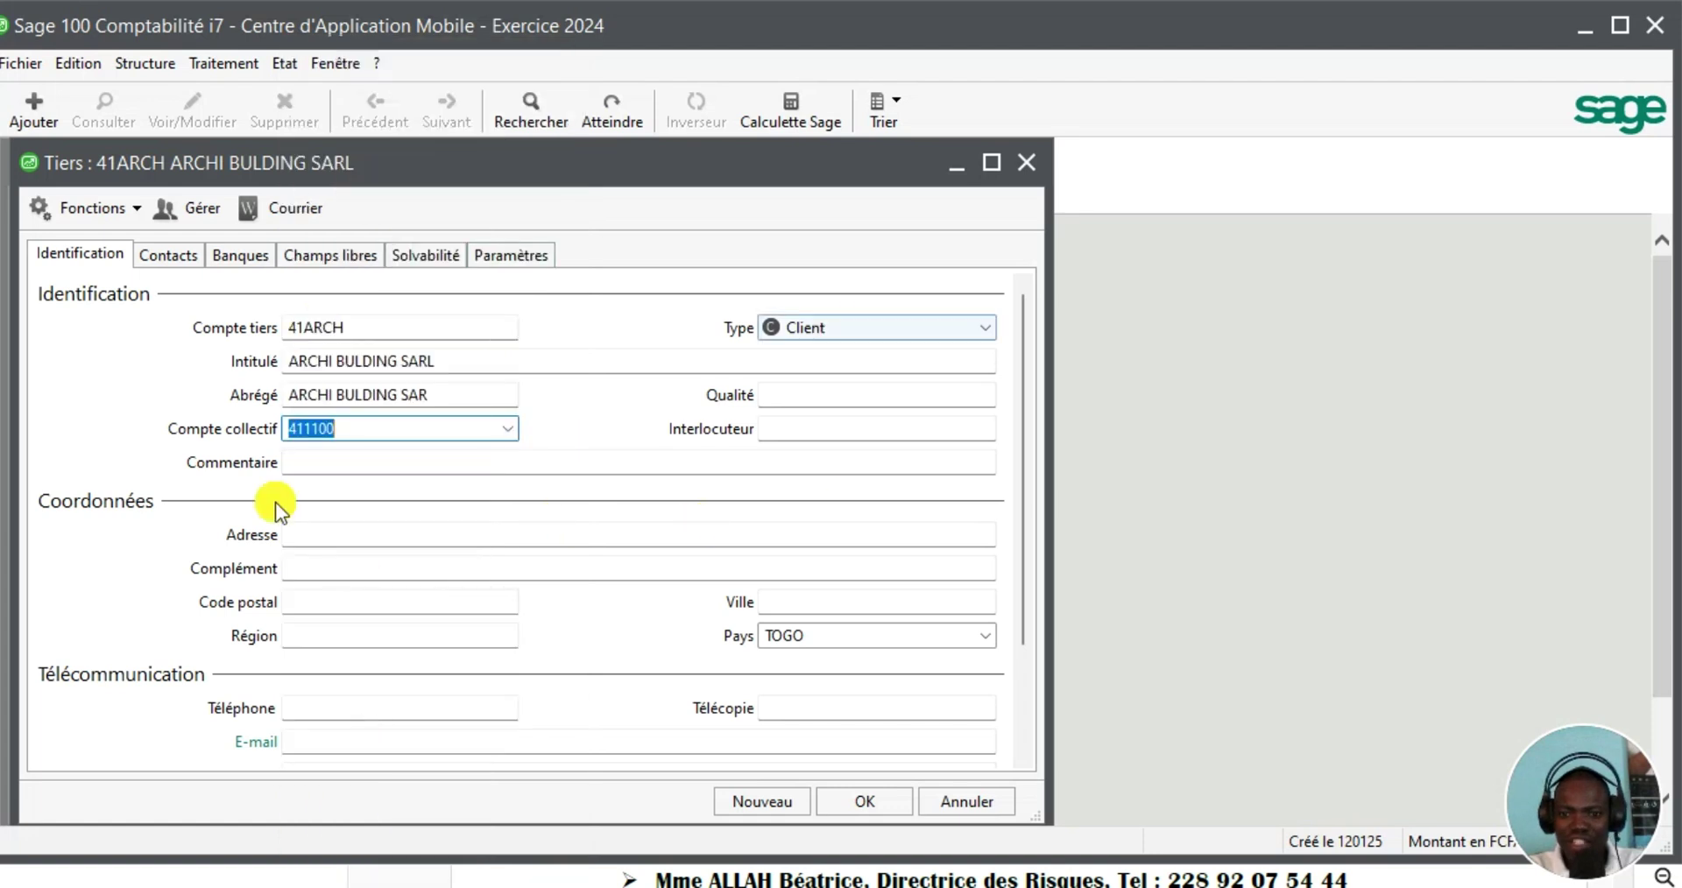
pyautogui.click(771, 801)
pyautogui.hotkey('alt', 'Tab')
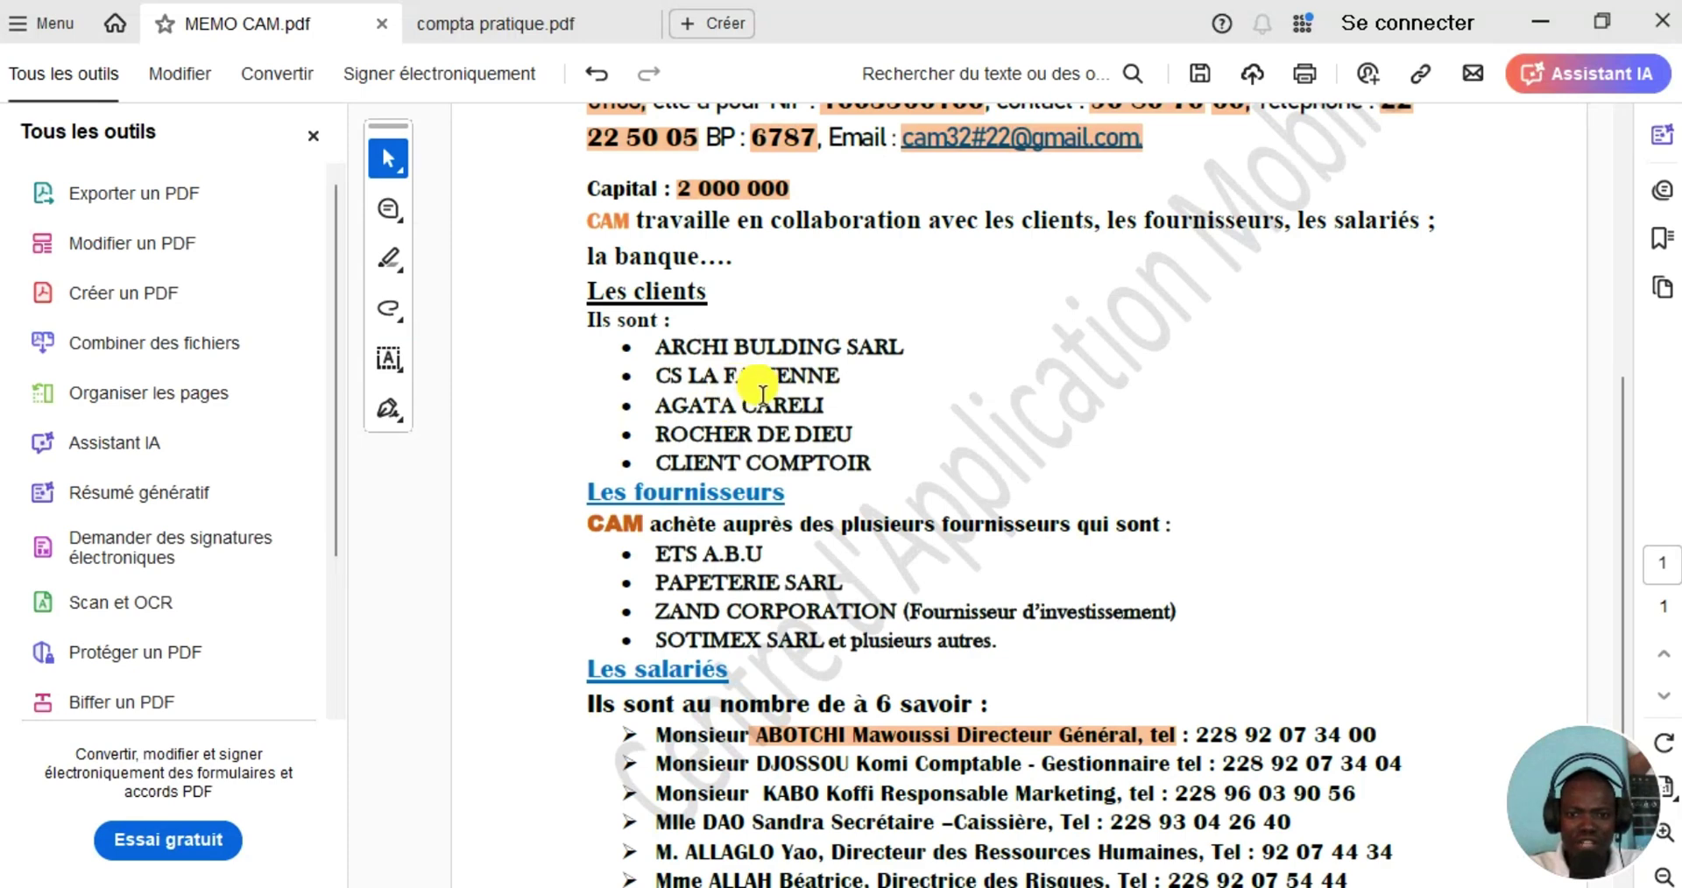
# Save client 41FABIE 'CS LA FABIENNE' on collective account 411100, then close the blank form
pyautogui.moveTo(1246, 887)
pyautogui.click(1153, 781)
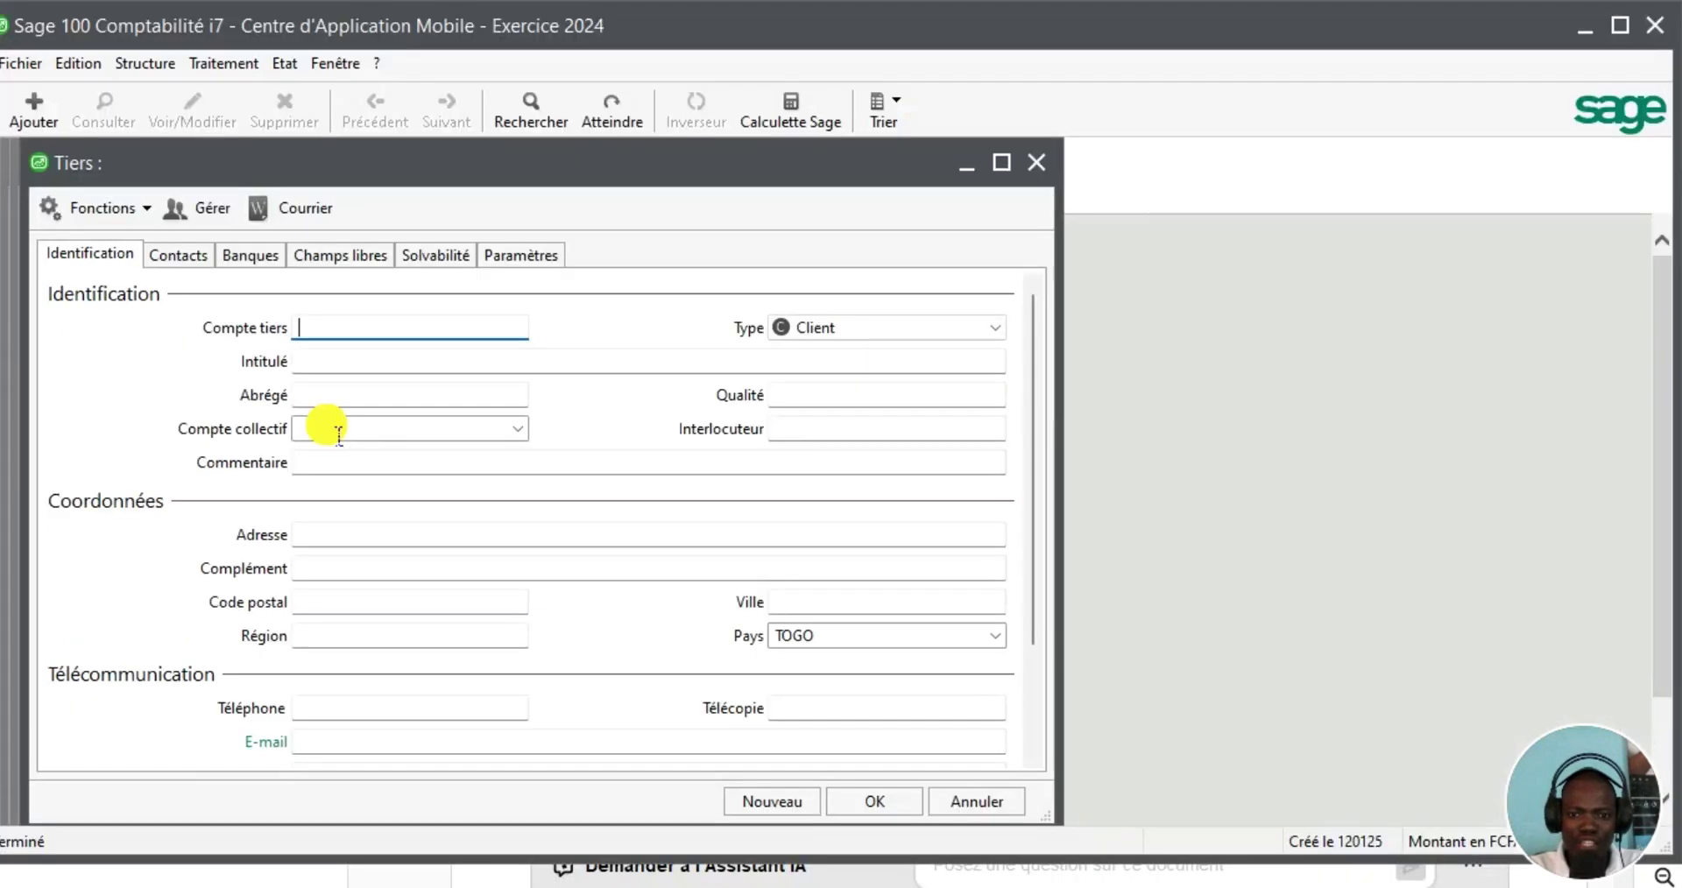
pyautogui.write('FABIE')
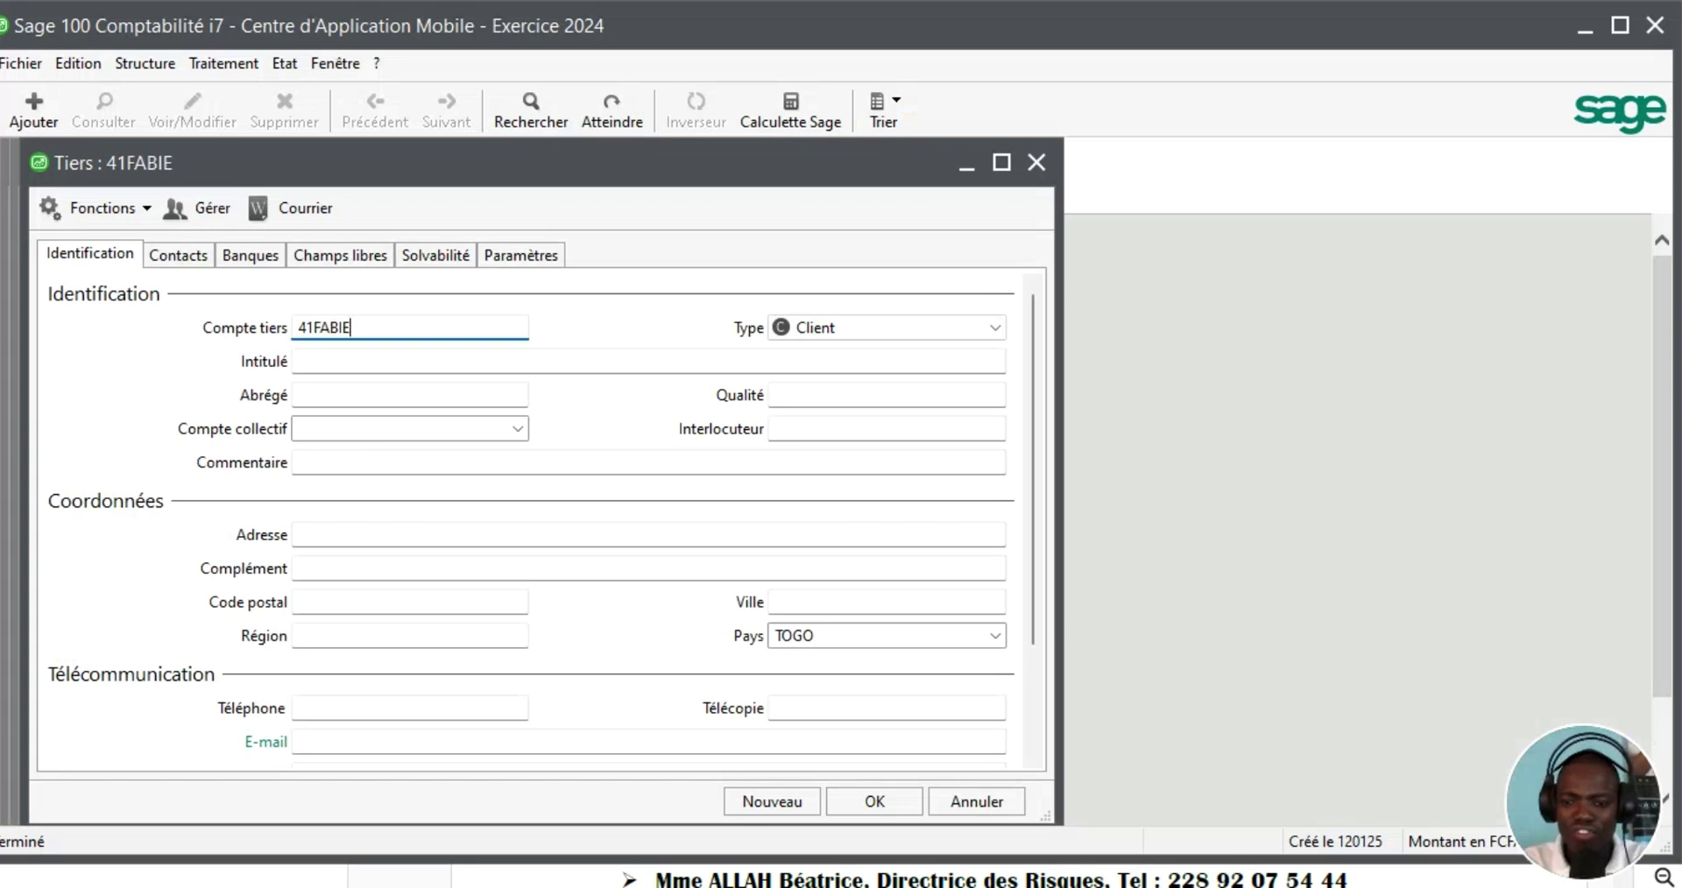
pyautogui.press('Tab')
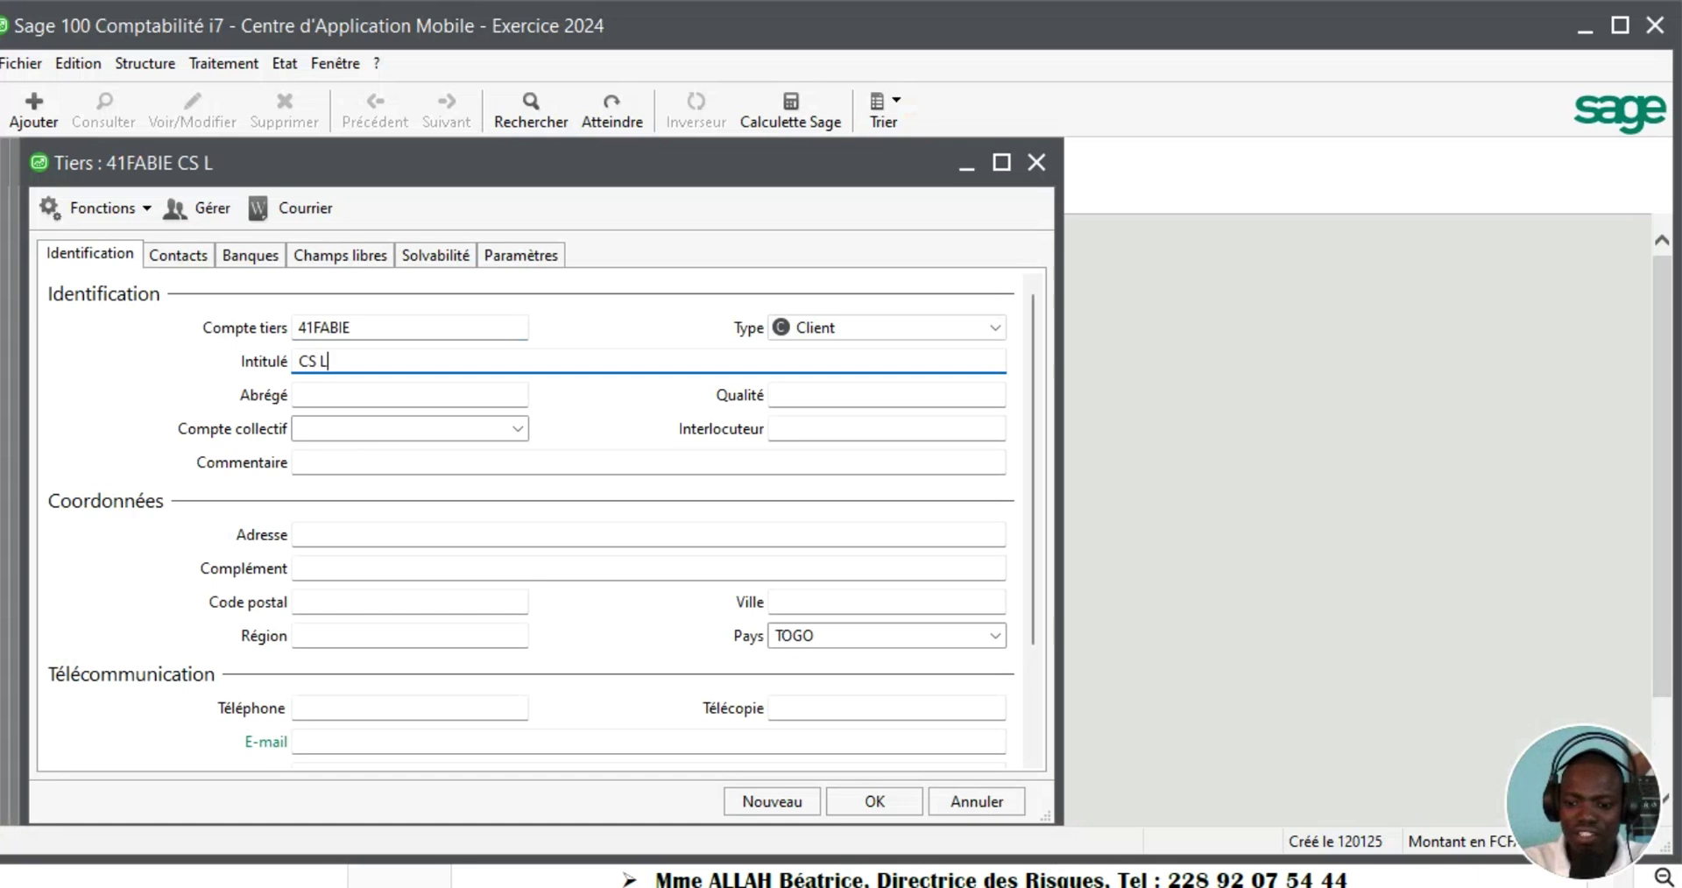
pyautogui.write('CS LA FABIENNE')
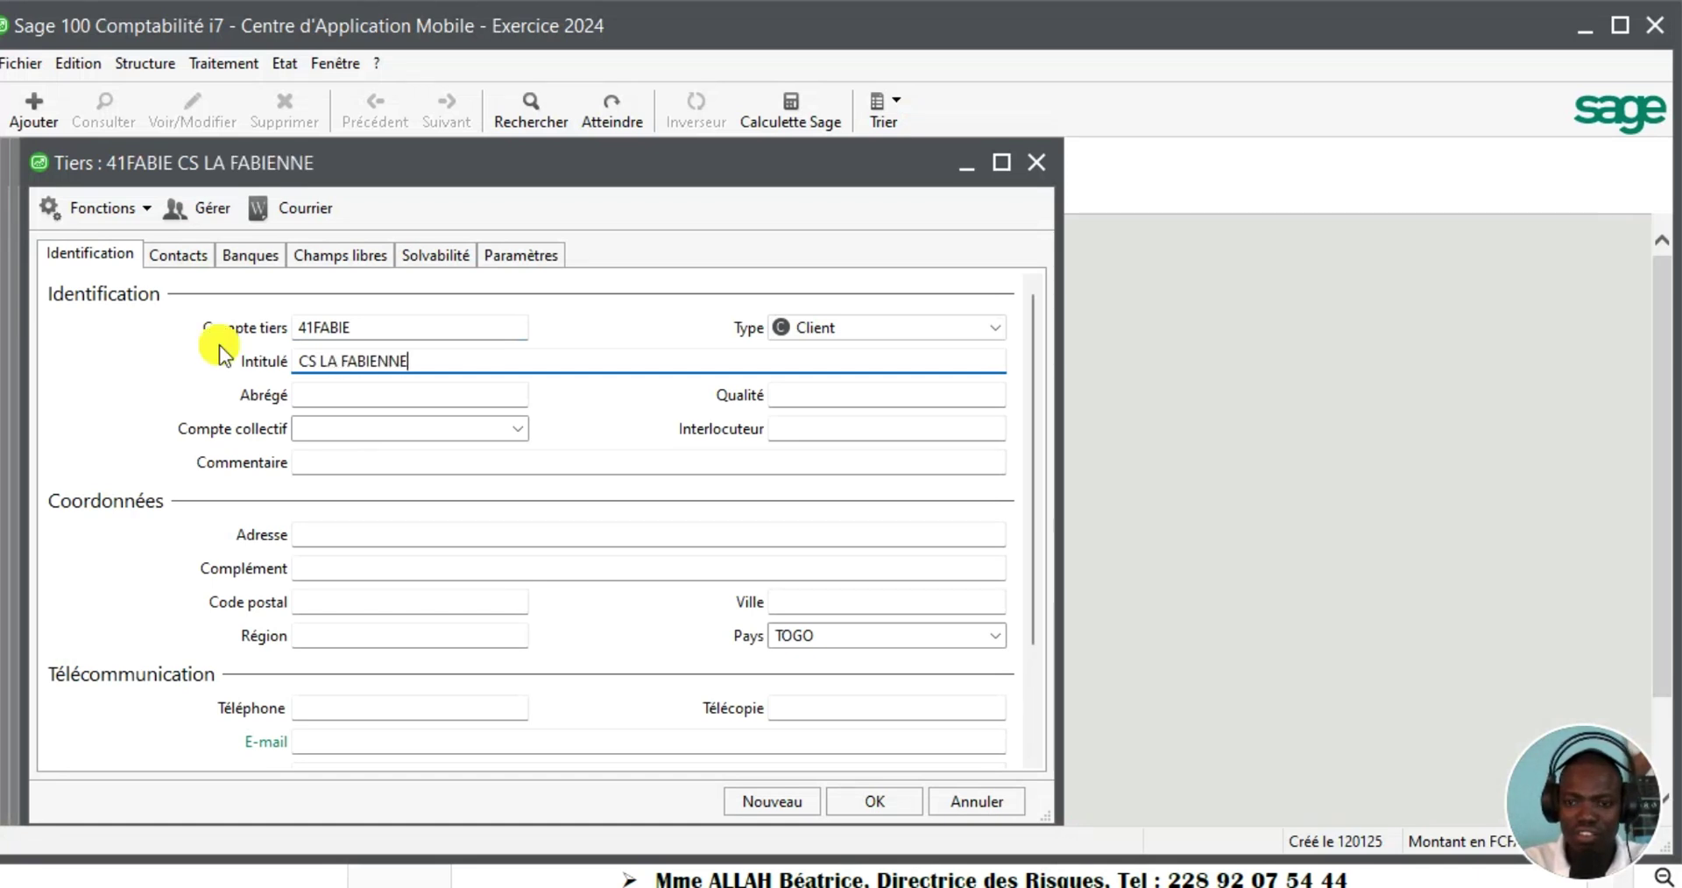
pyautogui.press('Tab')
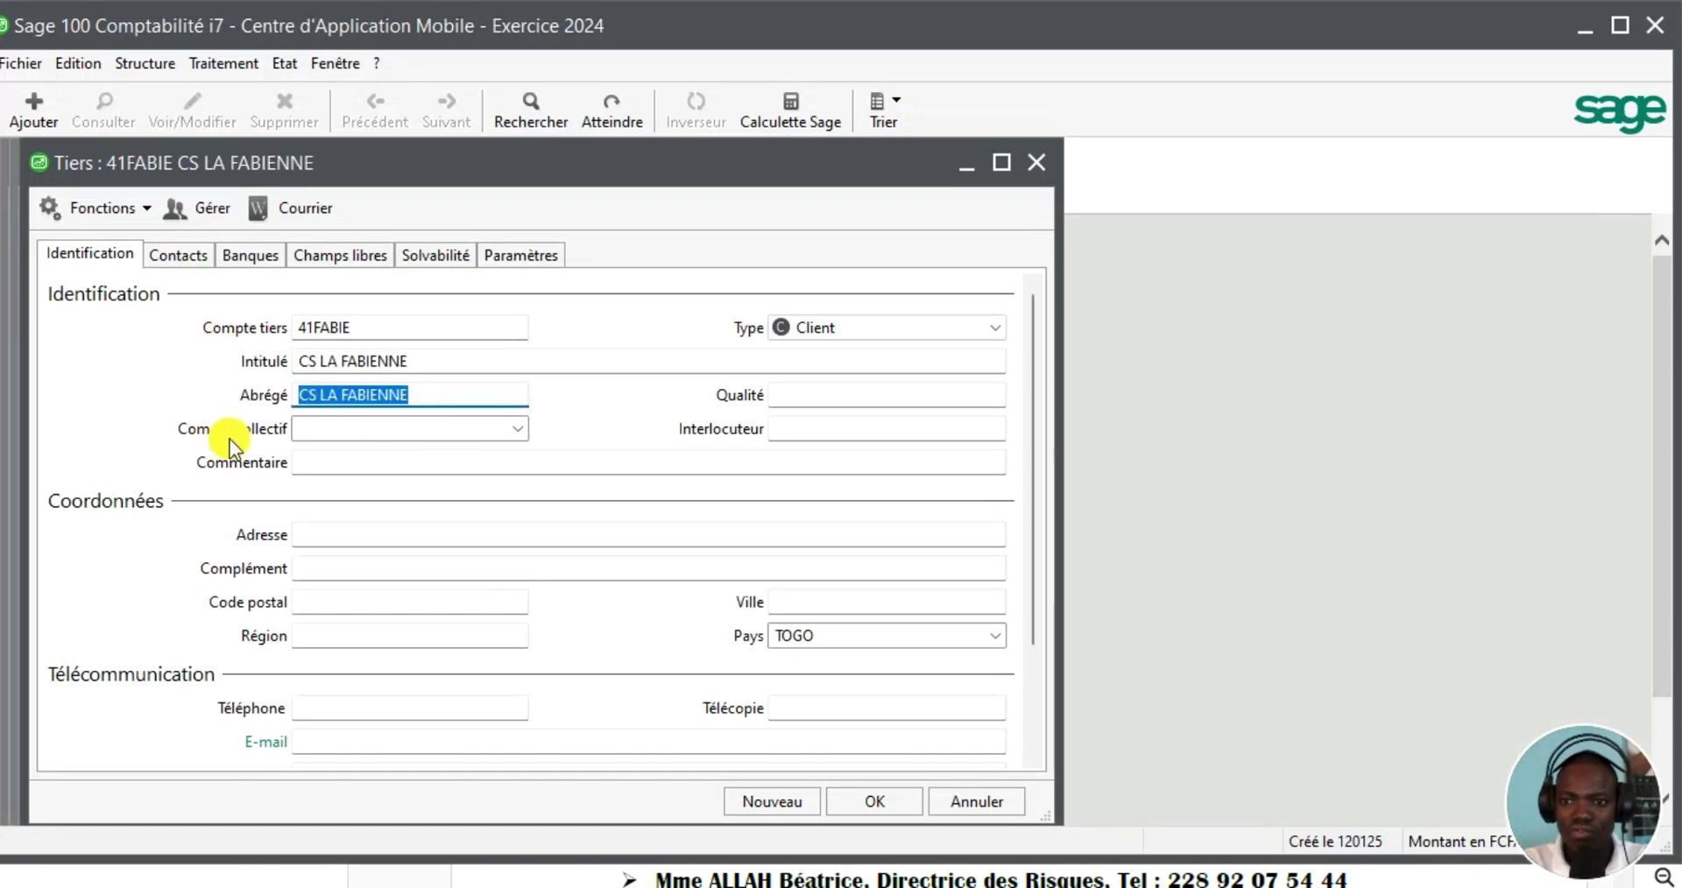
pyautogui.click(519, 430)
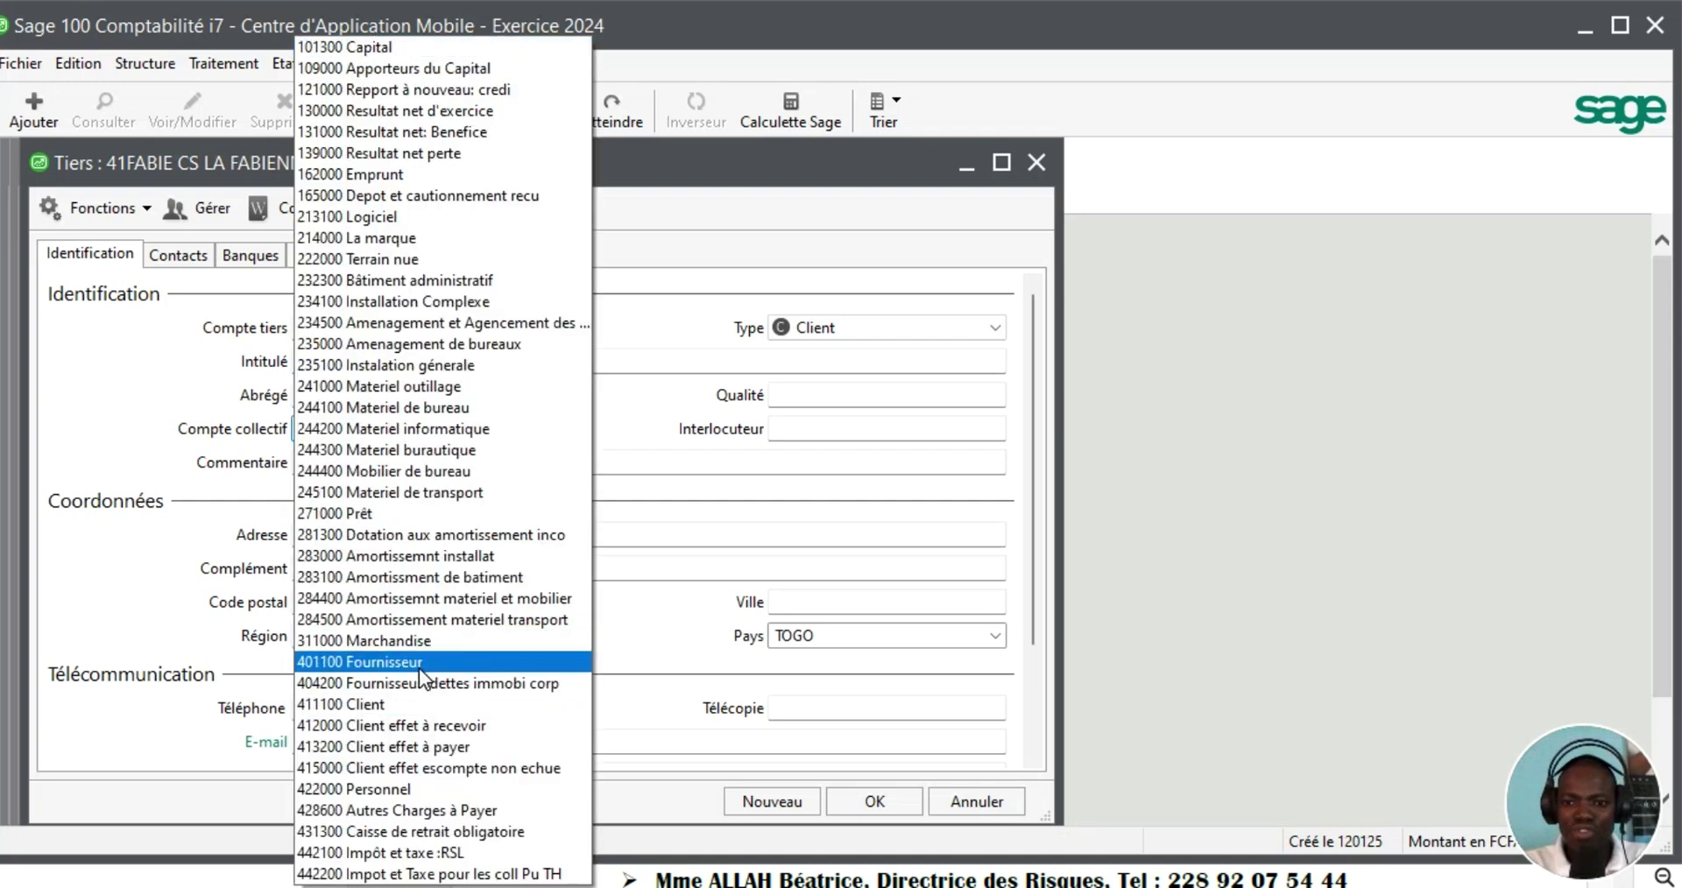
pyautogui.click(380, 705)
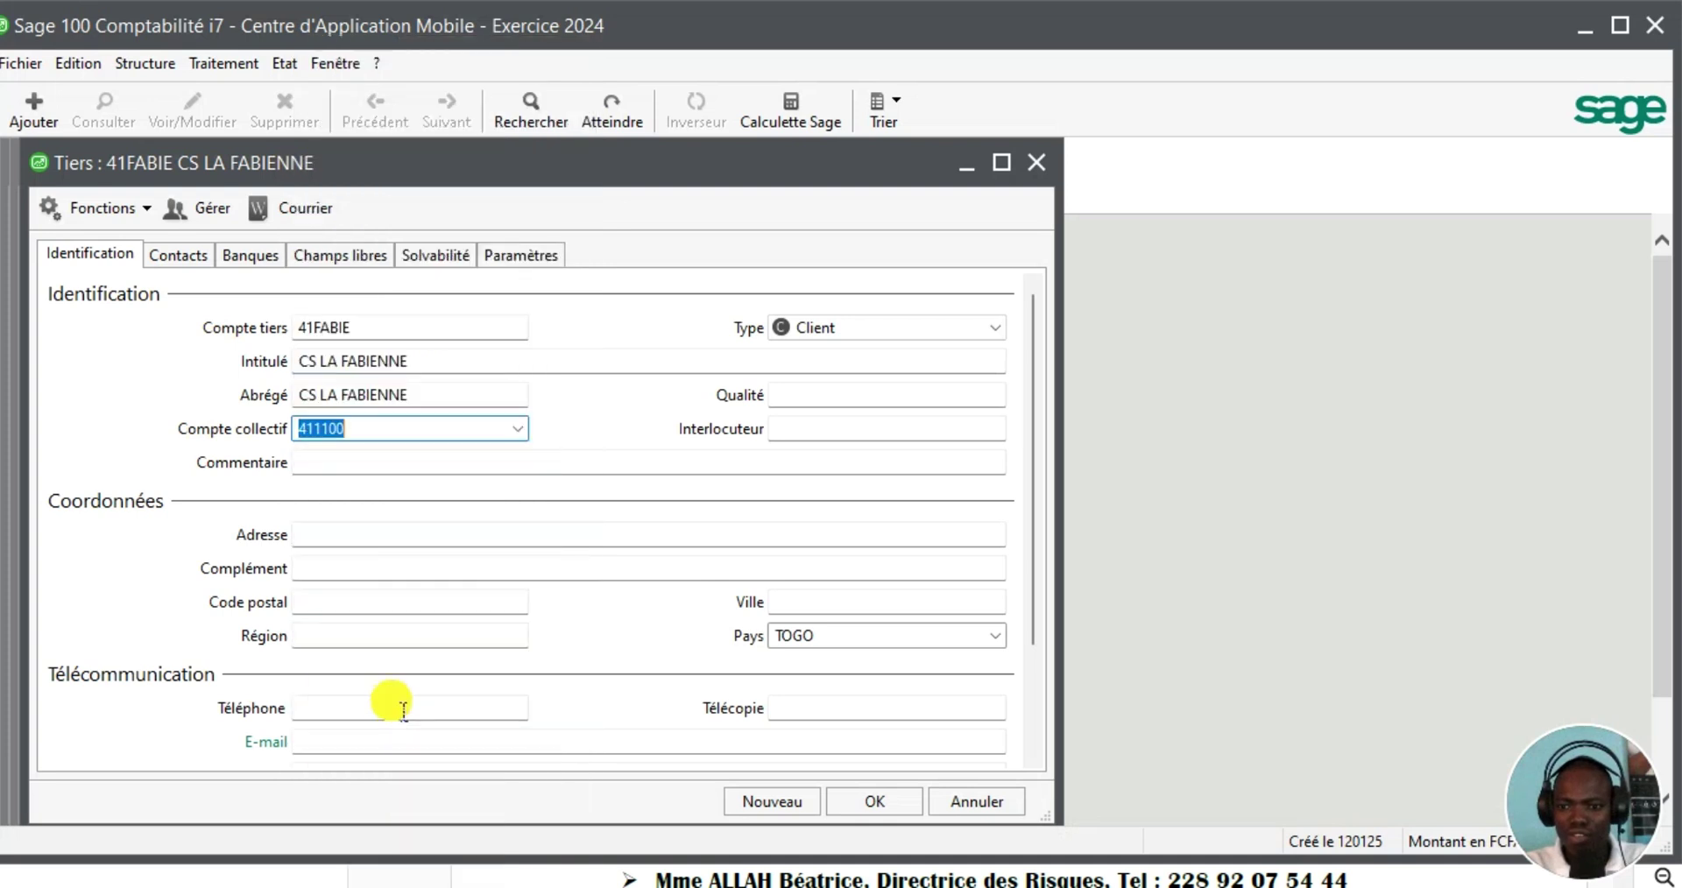
pyautogui.click(756, 800)
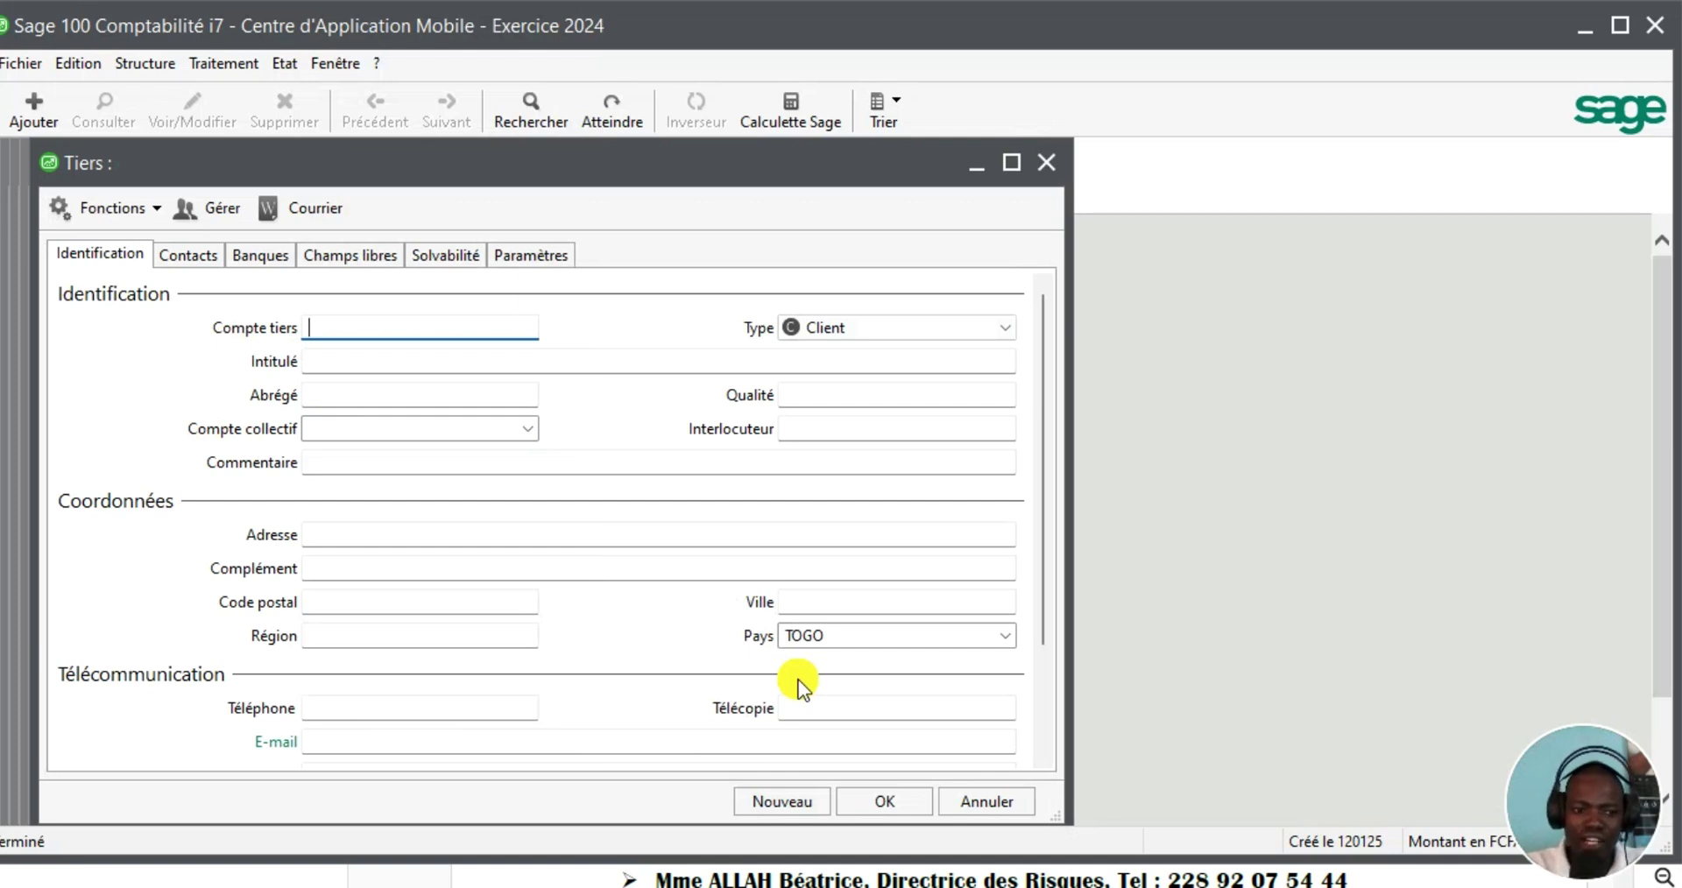
pyautogui.press('Escape')
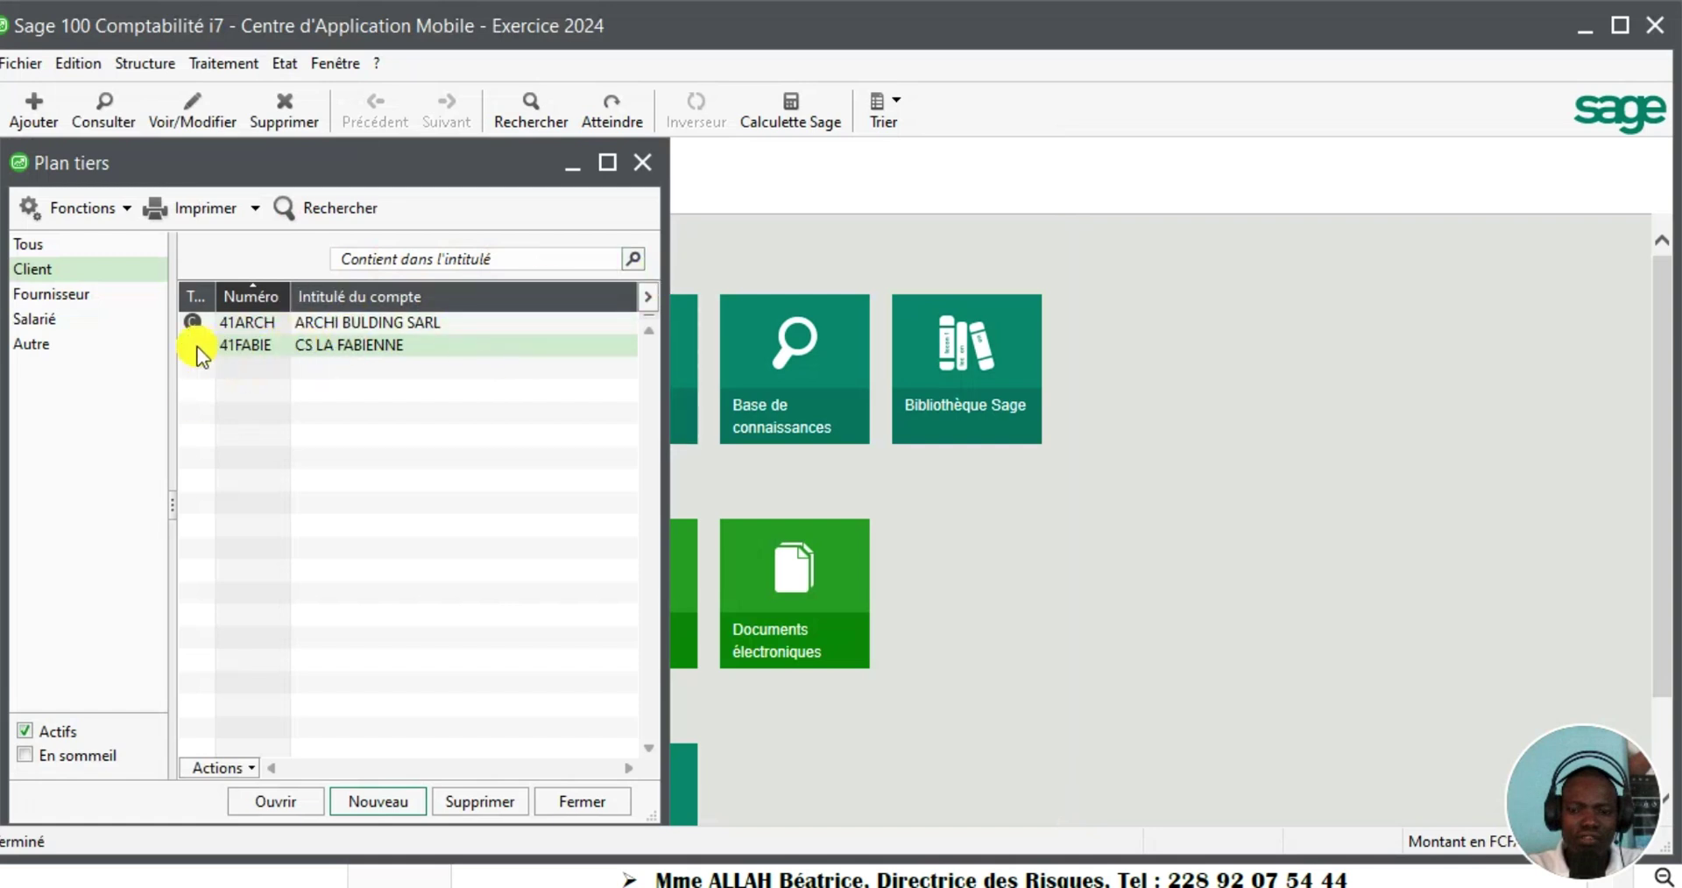
# Start a new third-party record from the supplier category, keeping its type as Fournisseur
pyautogui.click(61, 298)
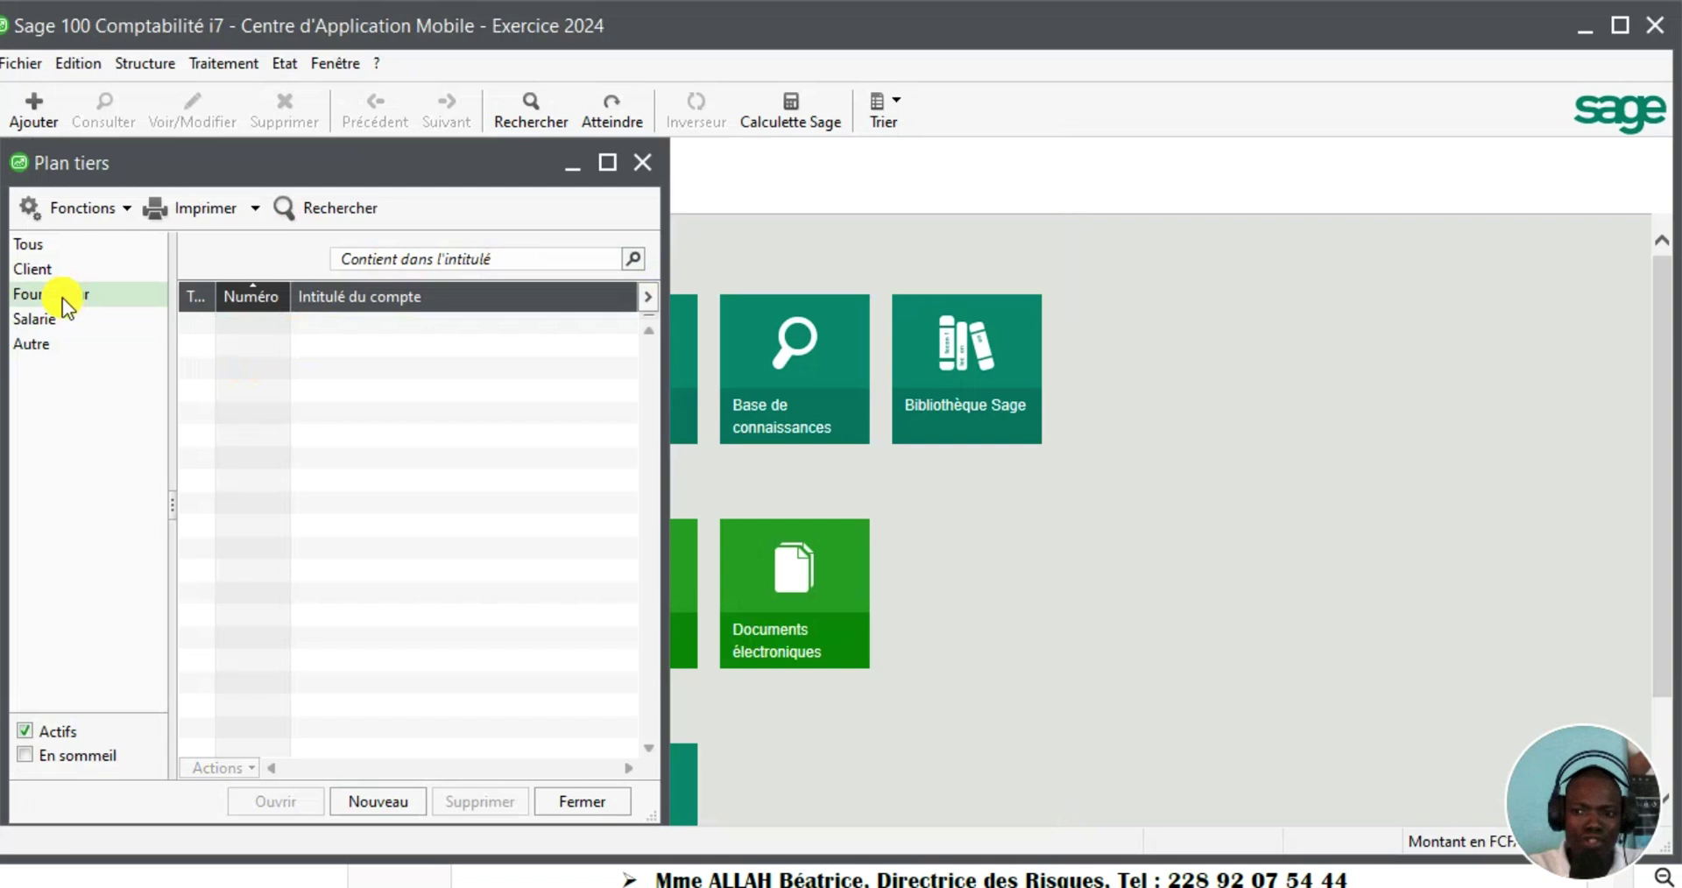
pyautogui.click(362, 804)
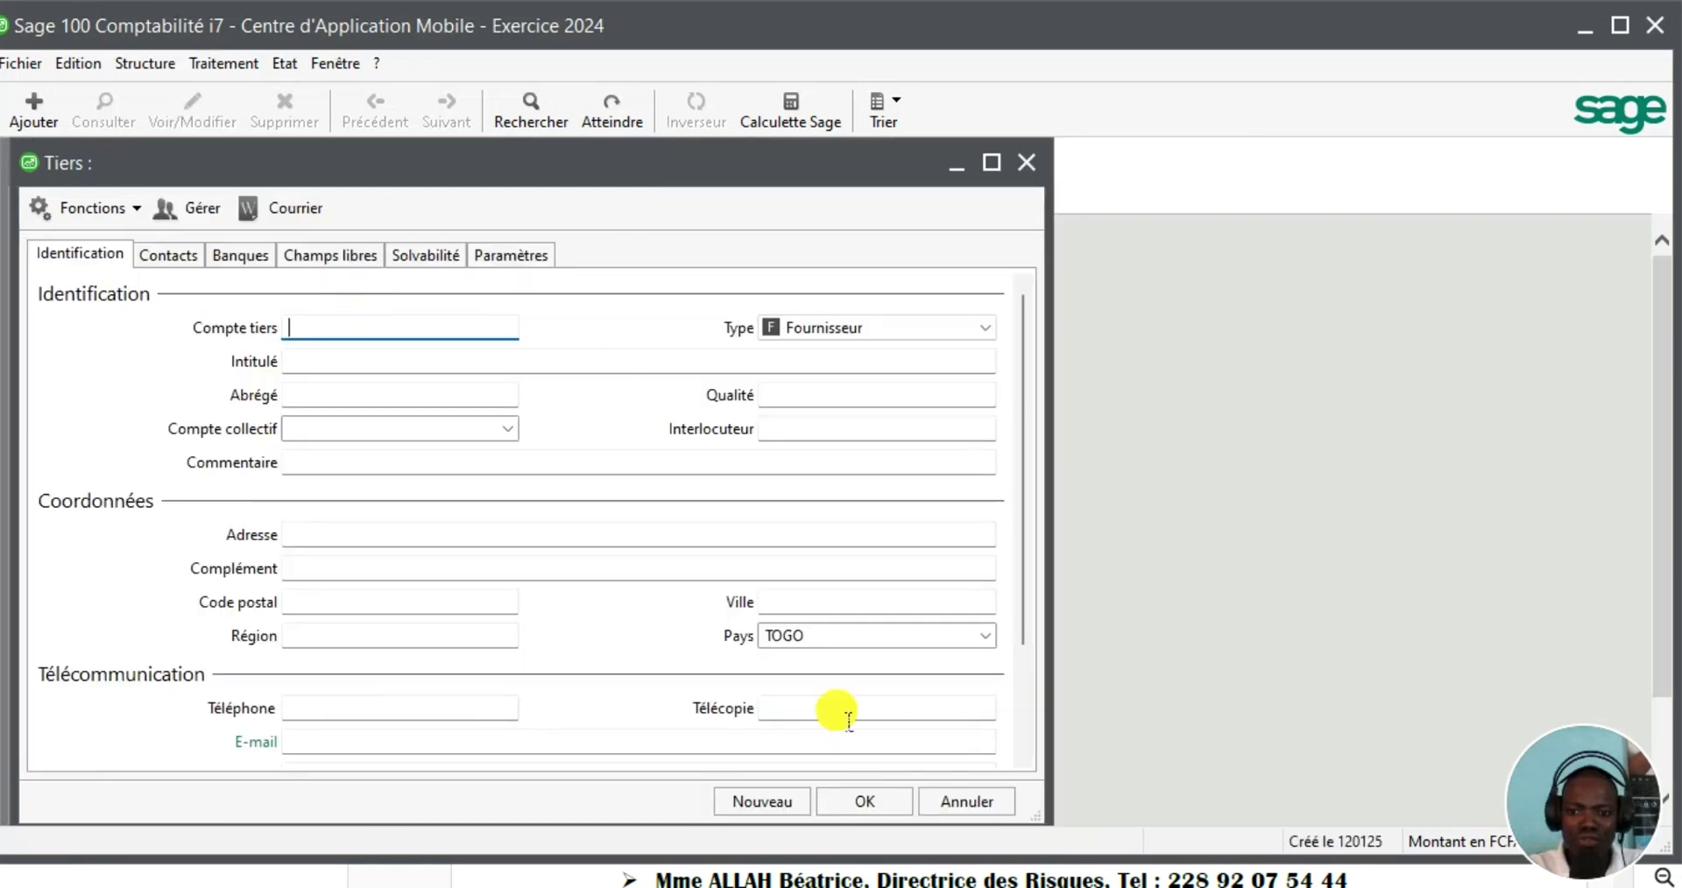
pyautogui.click(999, 328)
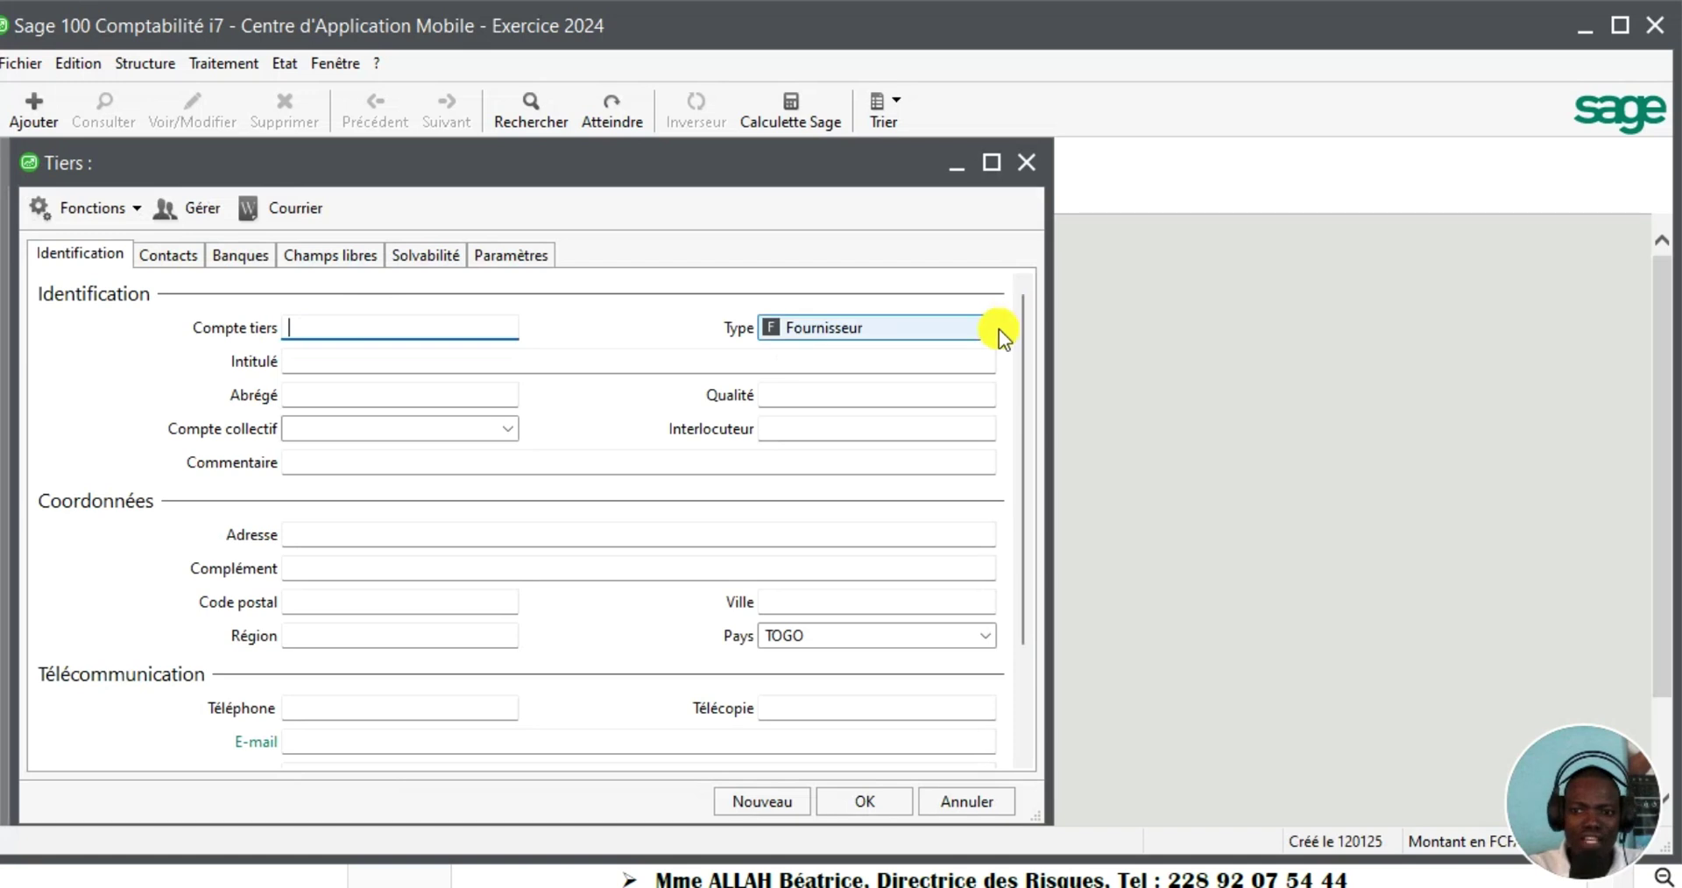
pyautogui.click(981, 333)
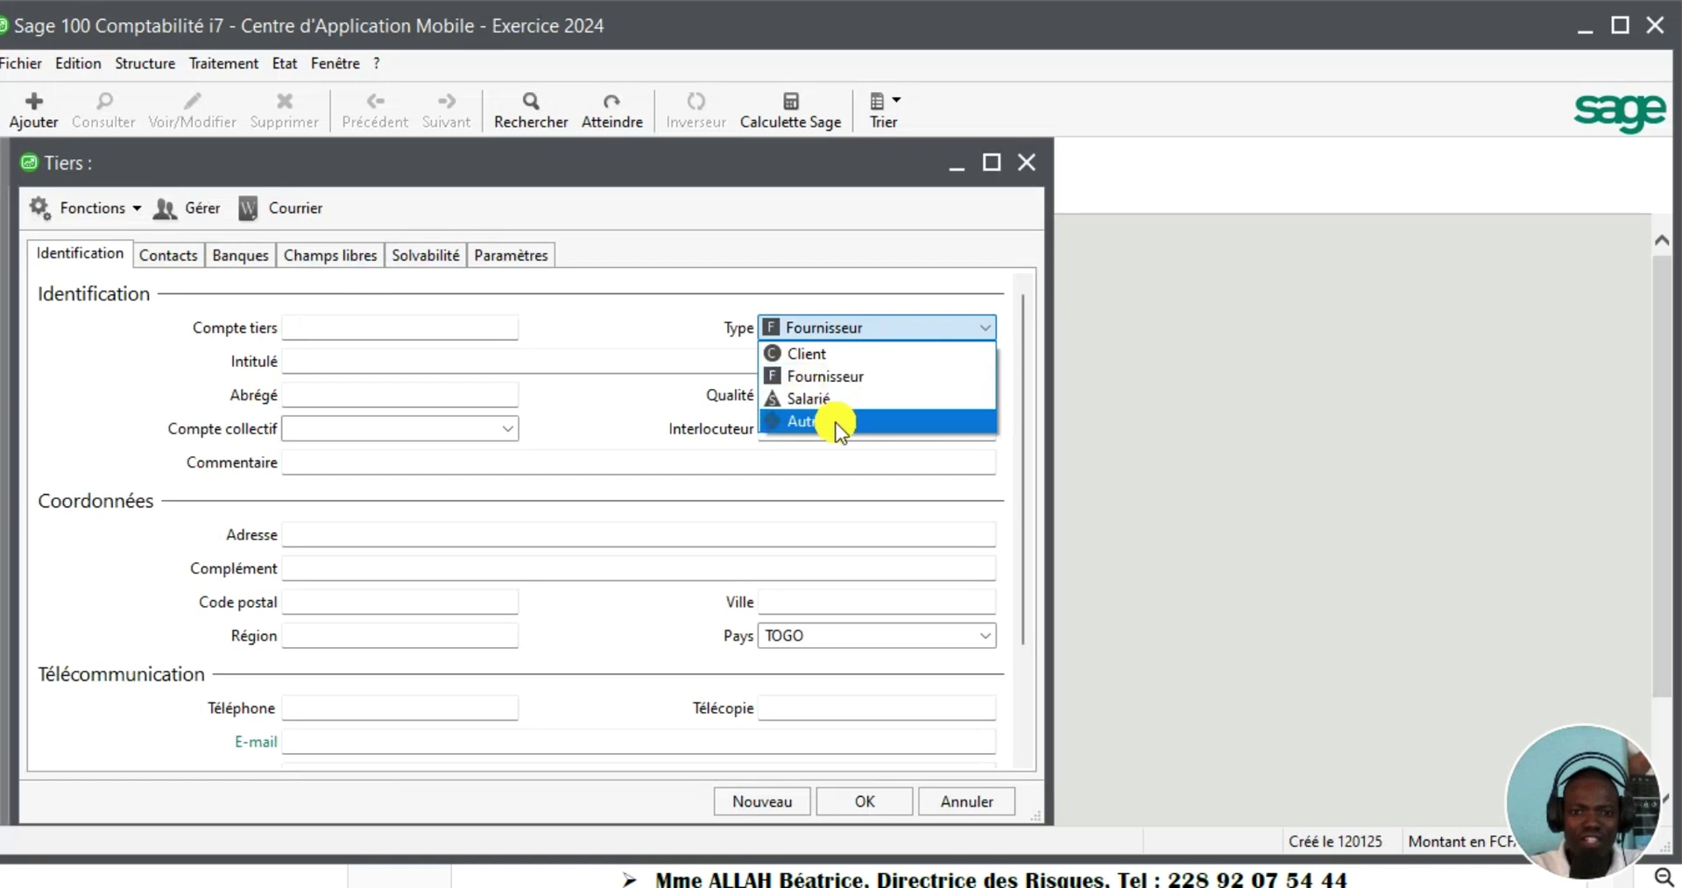
pyautogui.click(835, 378)
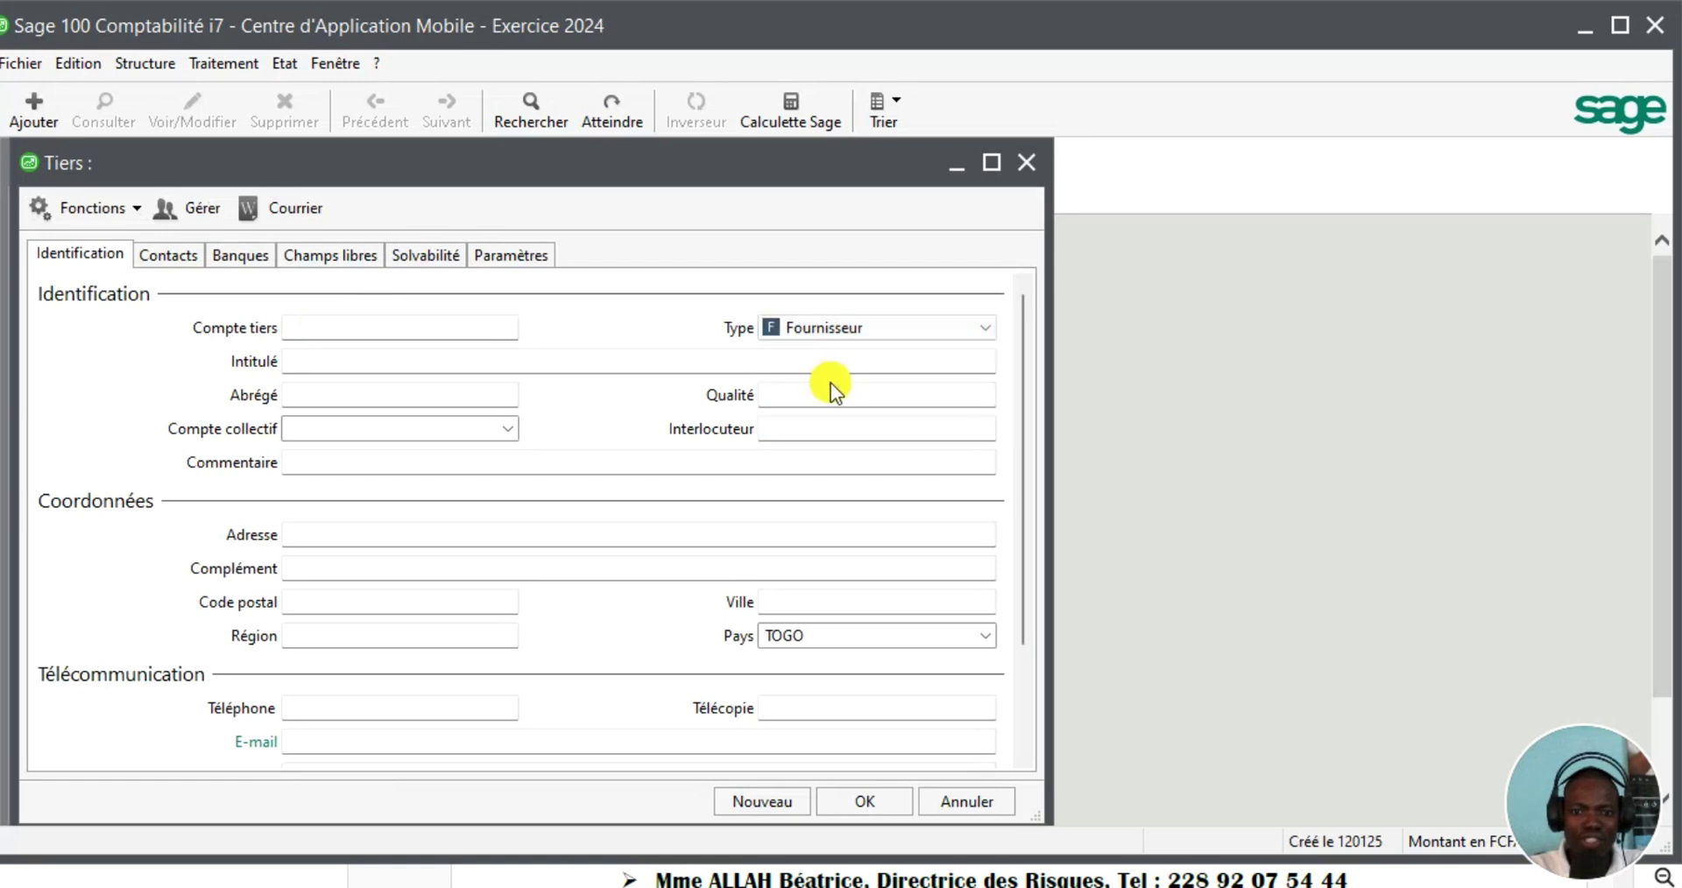
# Check the supplier list in MEMO CAM.pdf and return to the Sage form
pyautogui.moveTo(1166, 883)
pyautogui.click(1125, 837)
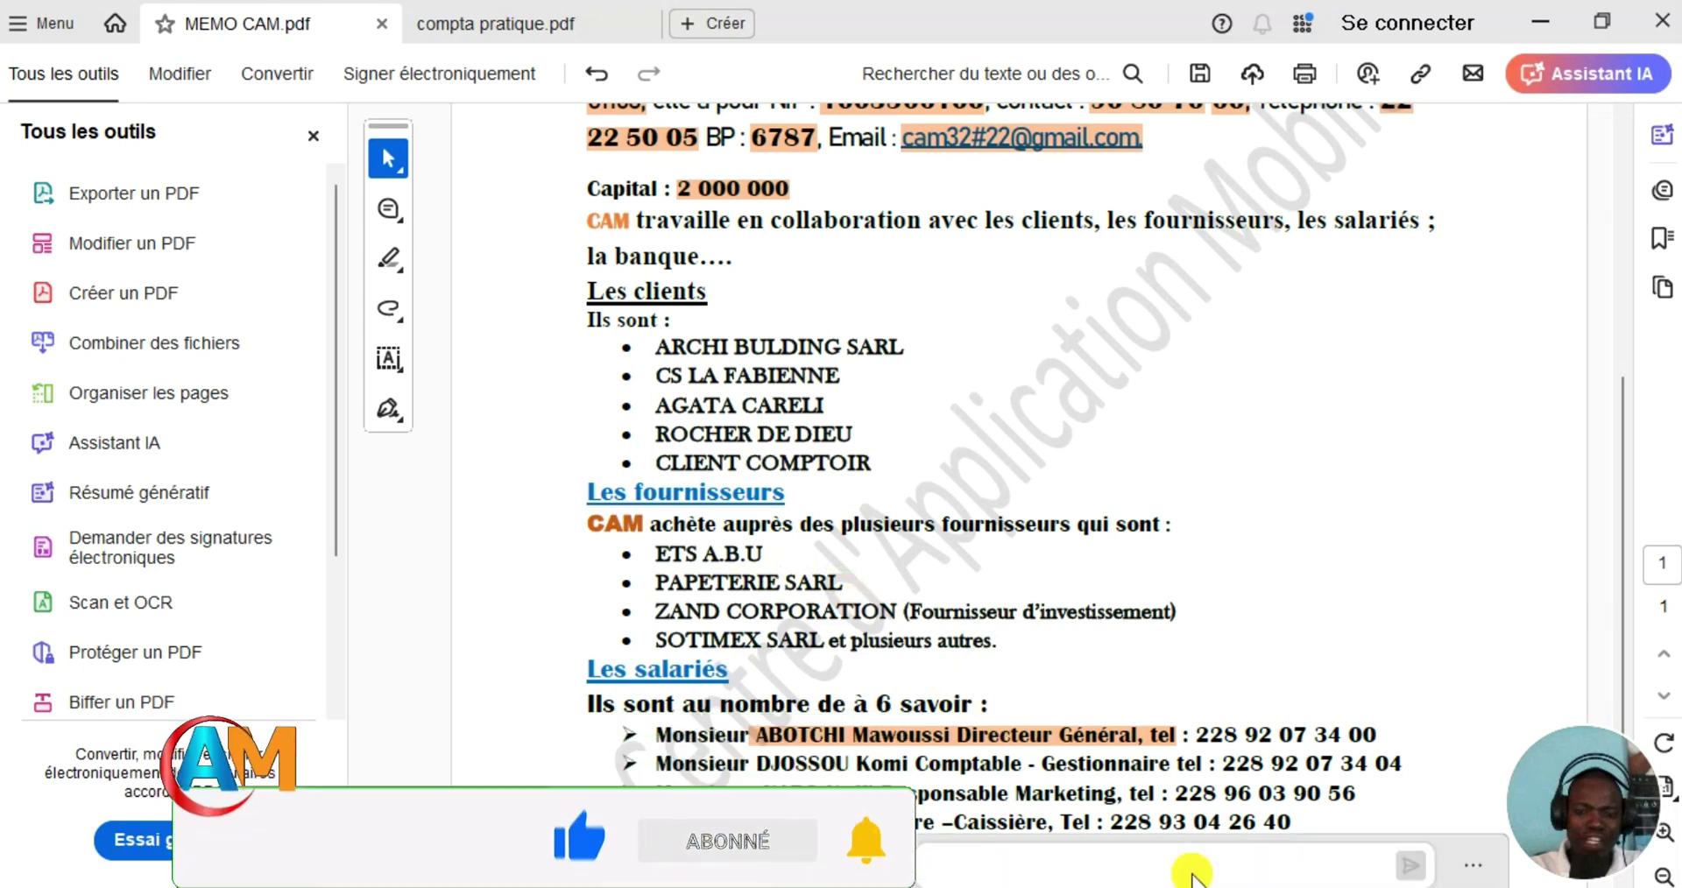
pyautogui.moveTo(1228, 885)
pyautogui.click(1223, 855)
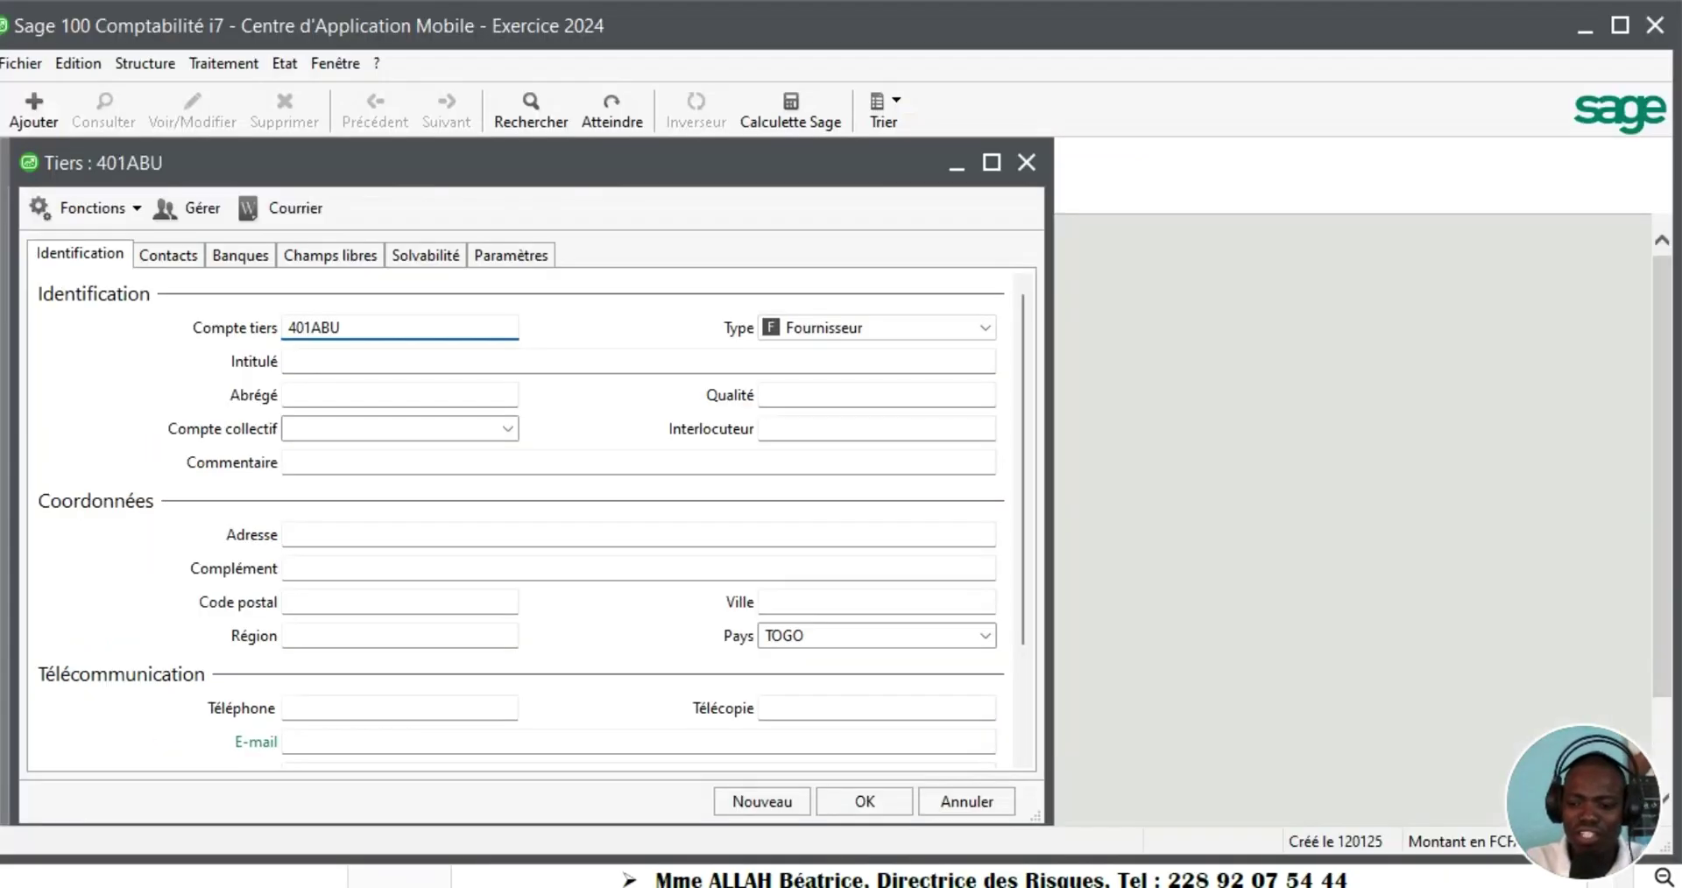
# Name supplier 401ABU 'ETS A.B.U', assign collective account 401100, and save it
pyautogui.press('Tab')
pyautogui.press('Tab')
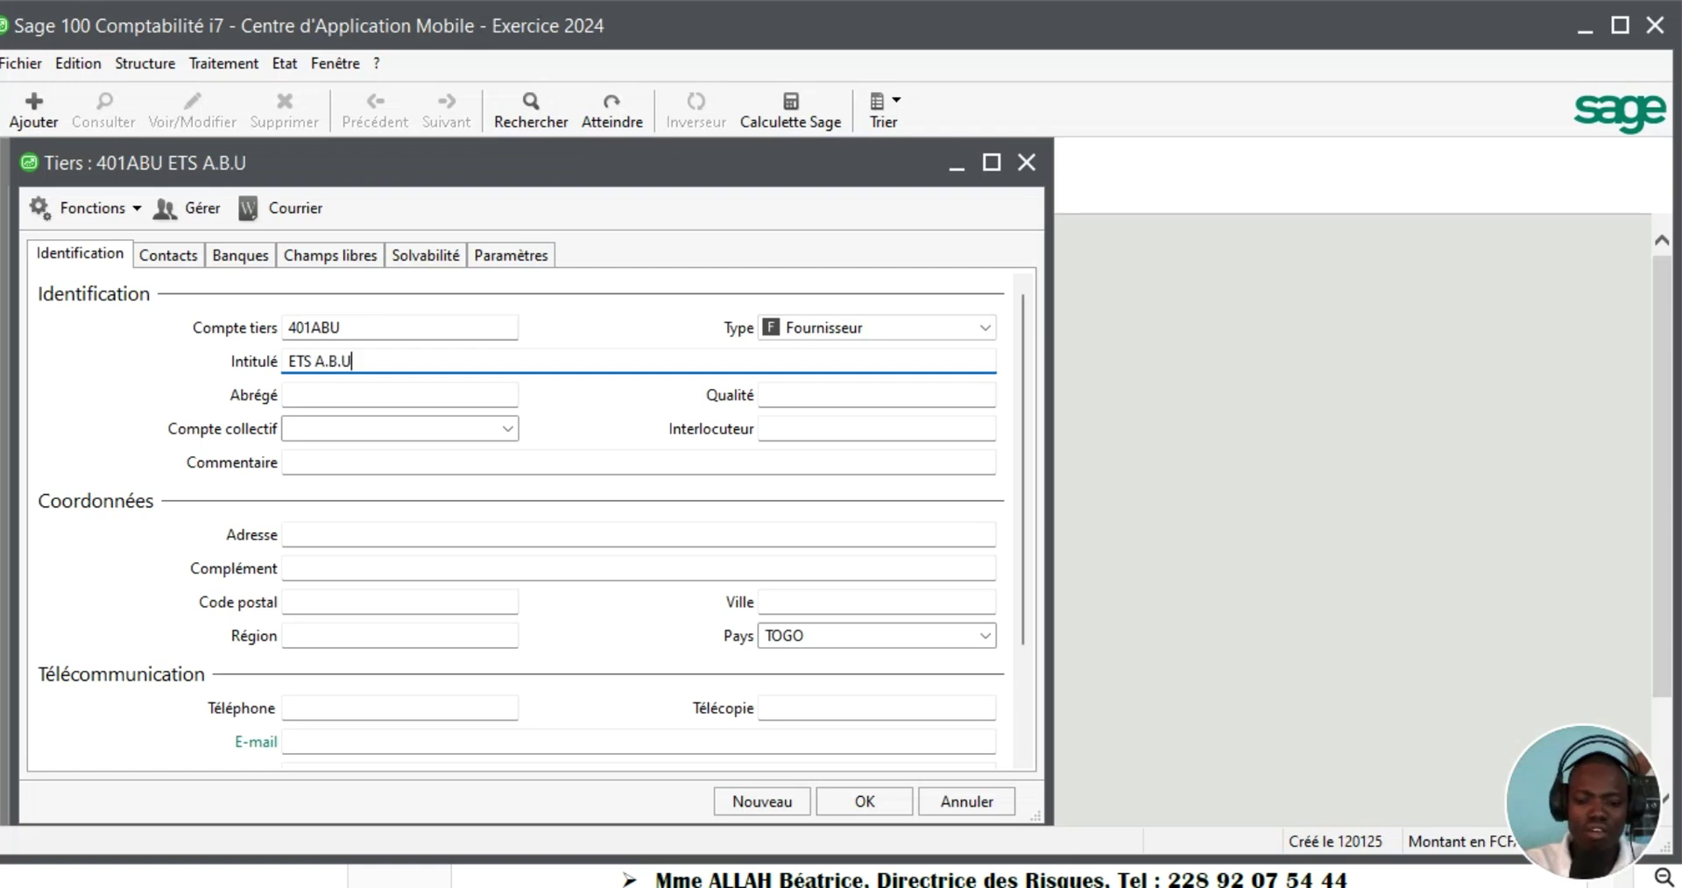
pyautogui.press('Tab')
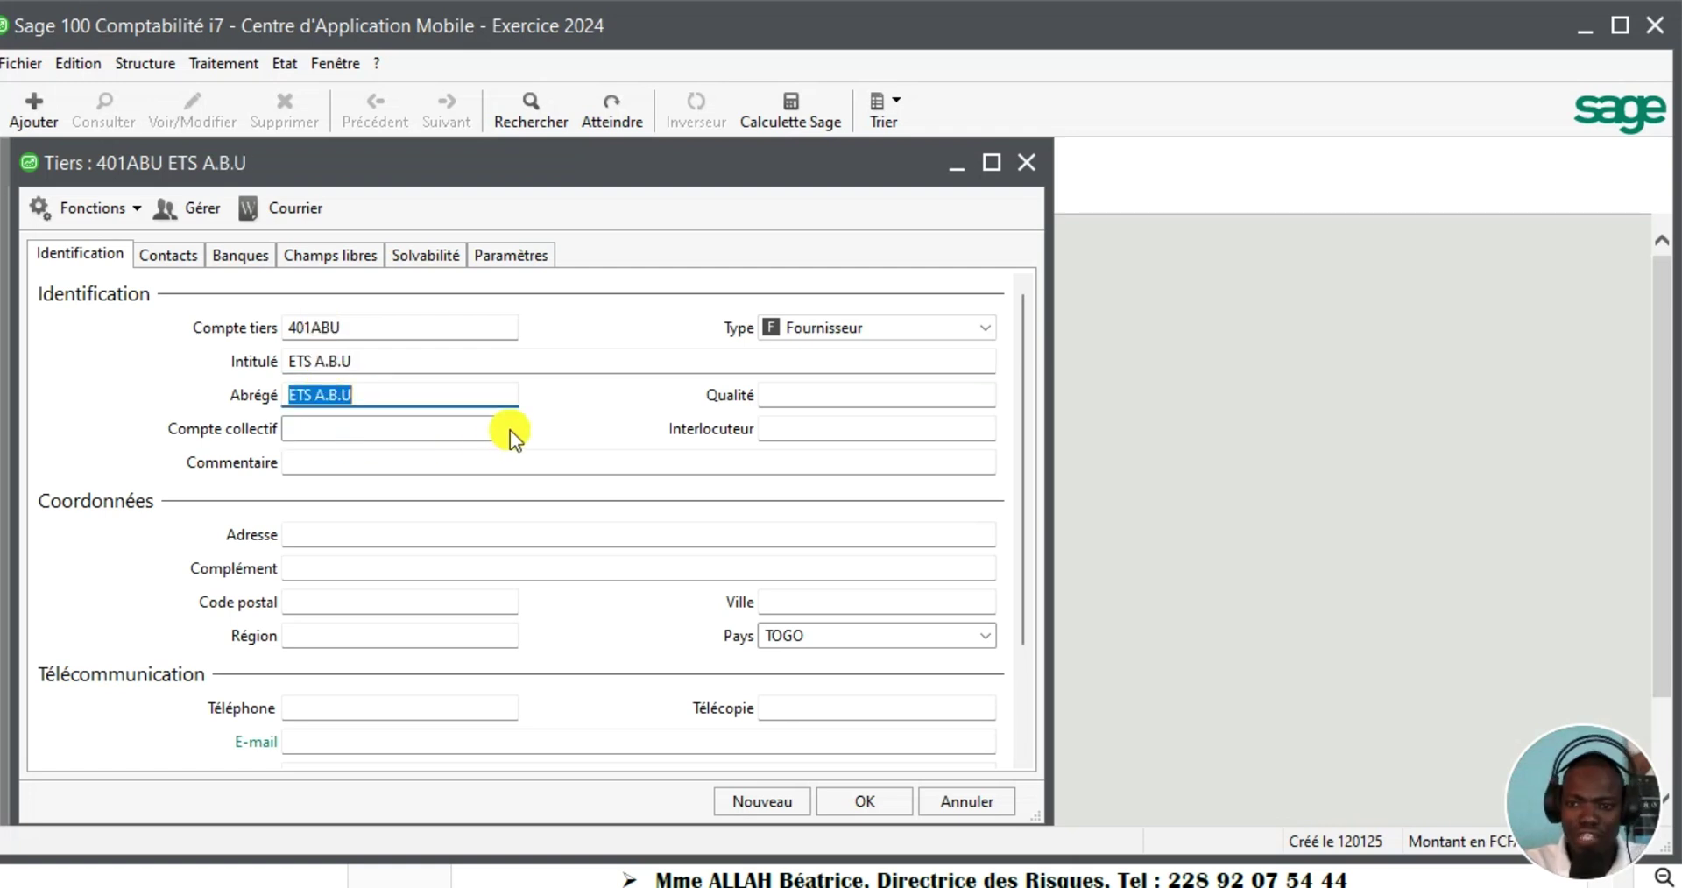
pyautogui.click(511, 429)
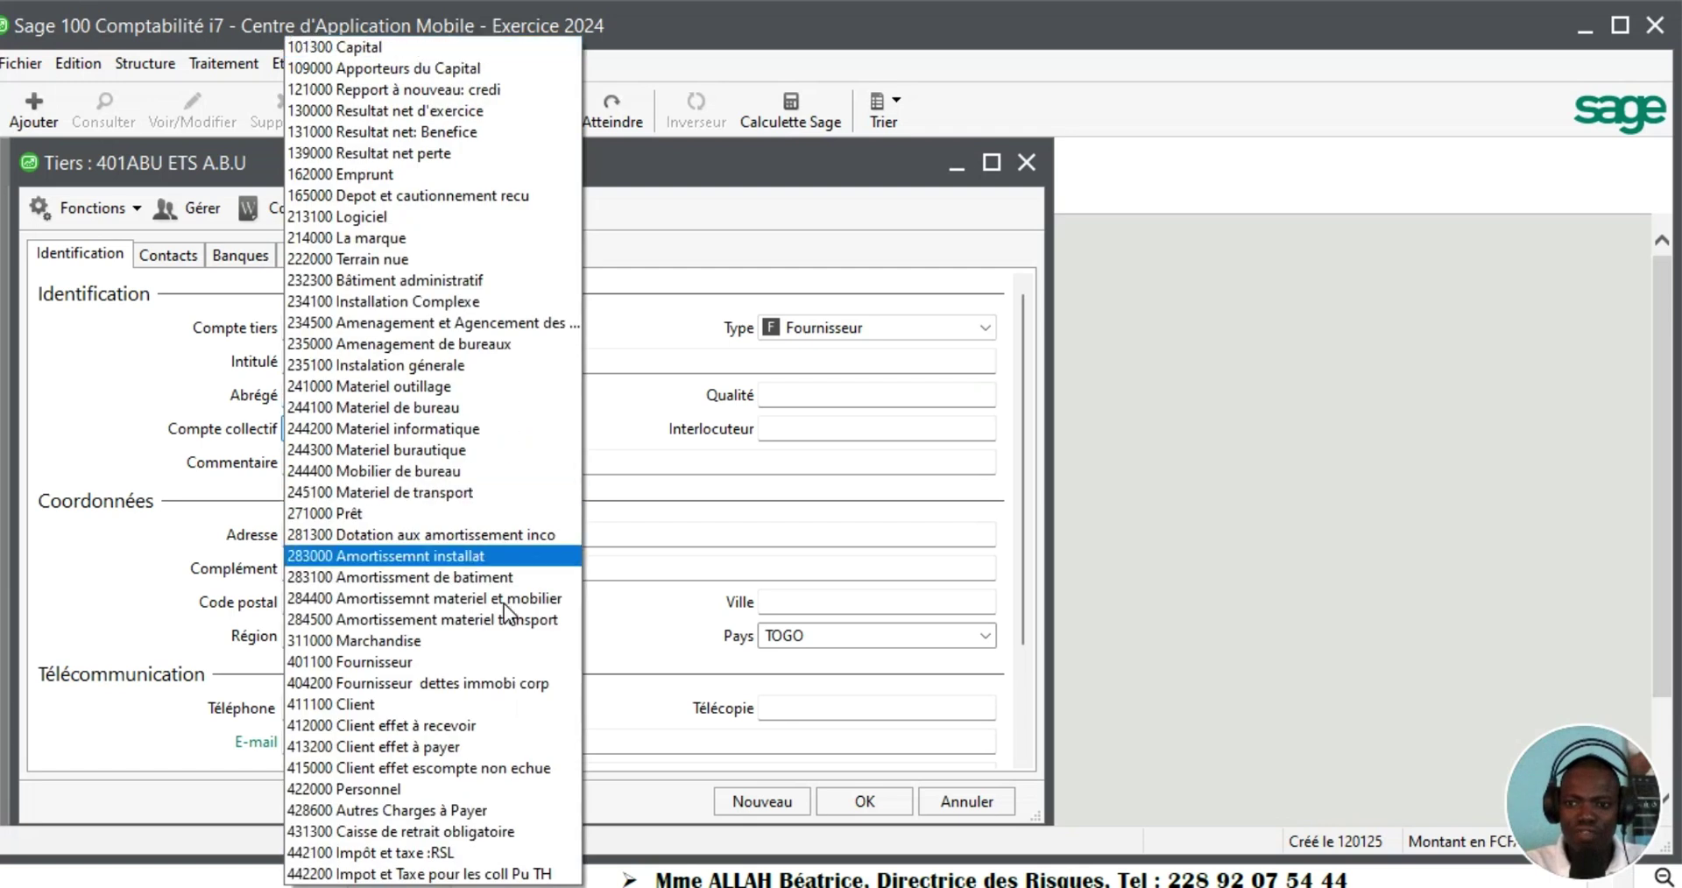
pyautogui.click(417, 669)
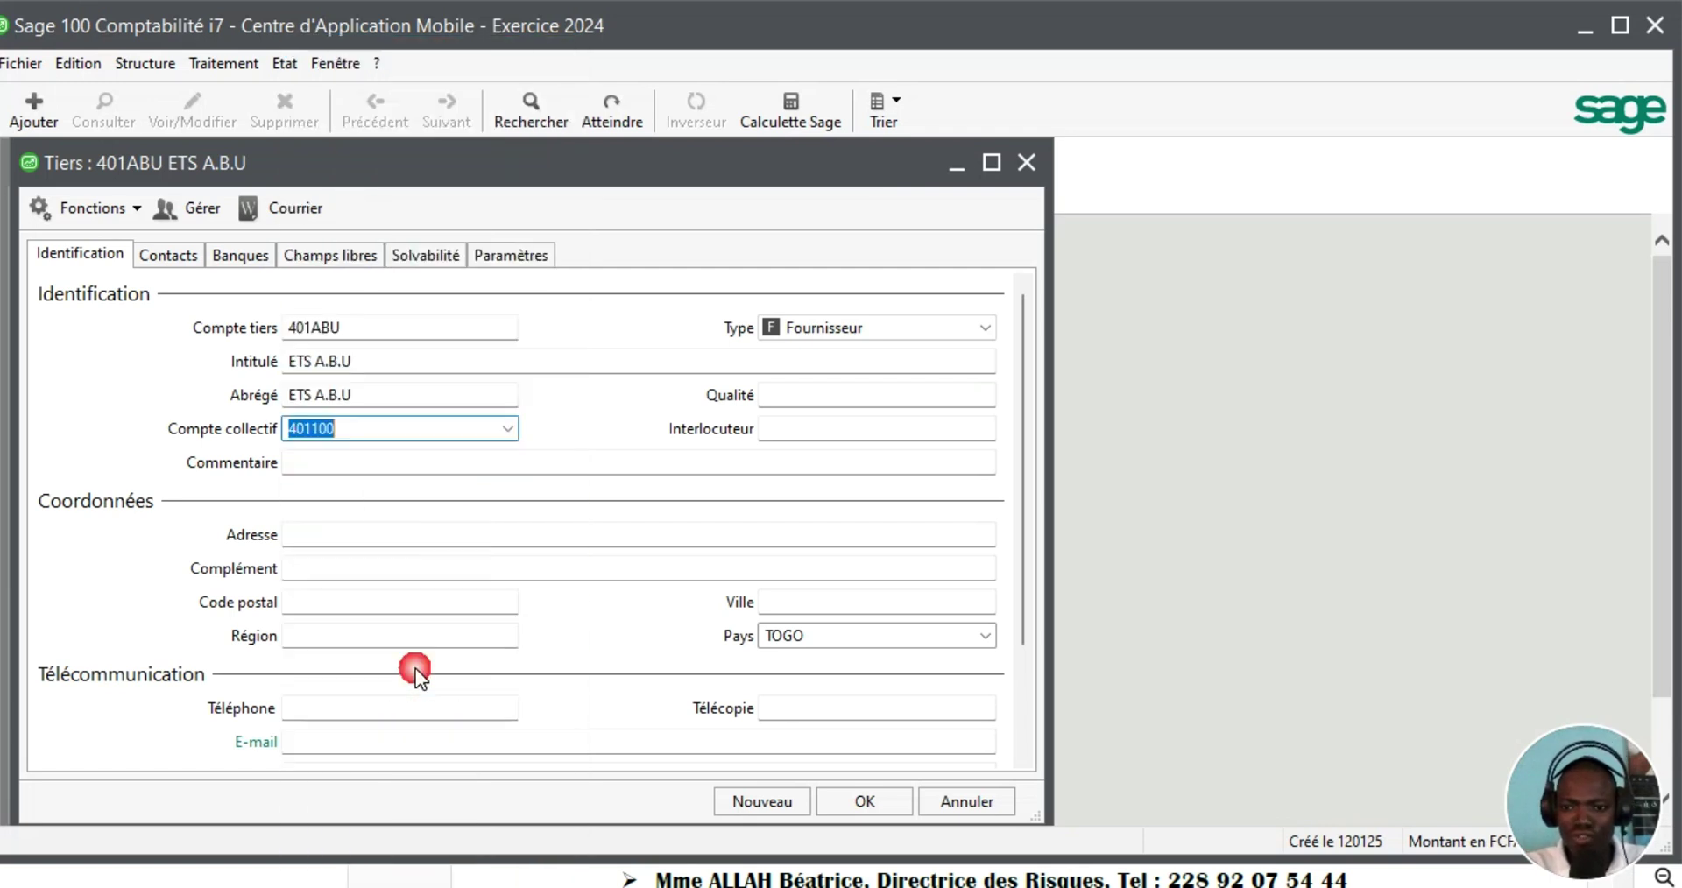
pyautogui.click(763, 802)
pyautogui.hotkey('alt', 'Tab')
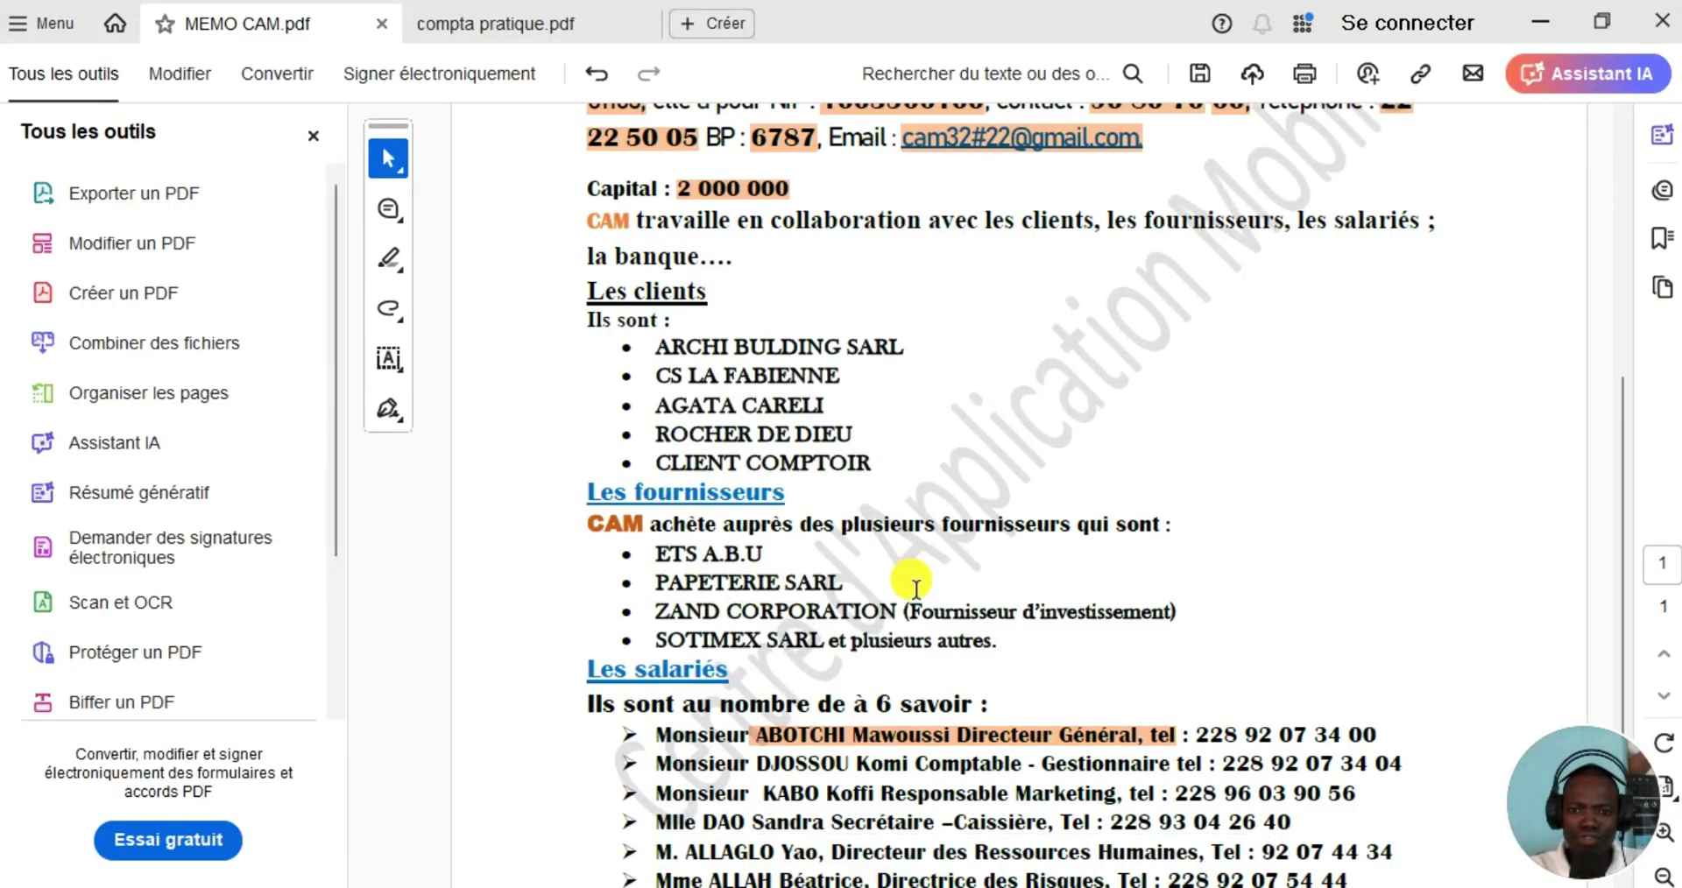
# Save supplier 401PAP 'PAPTERIE SARL' on collective account 401100
pyautogui.click(1246, 885)
pyautogui.click(312, 330)
pyautogui.write('4')
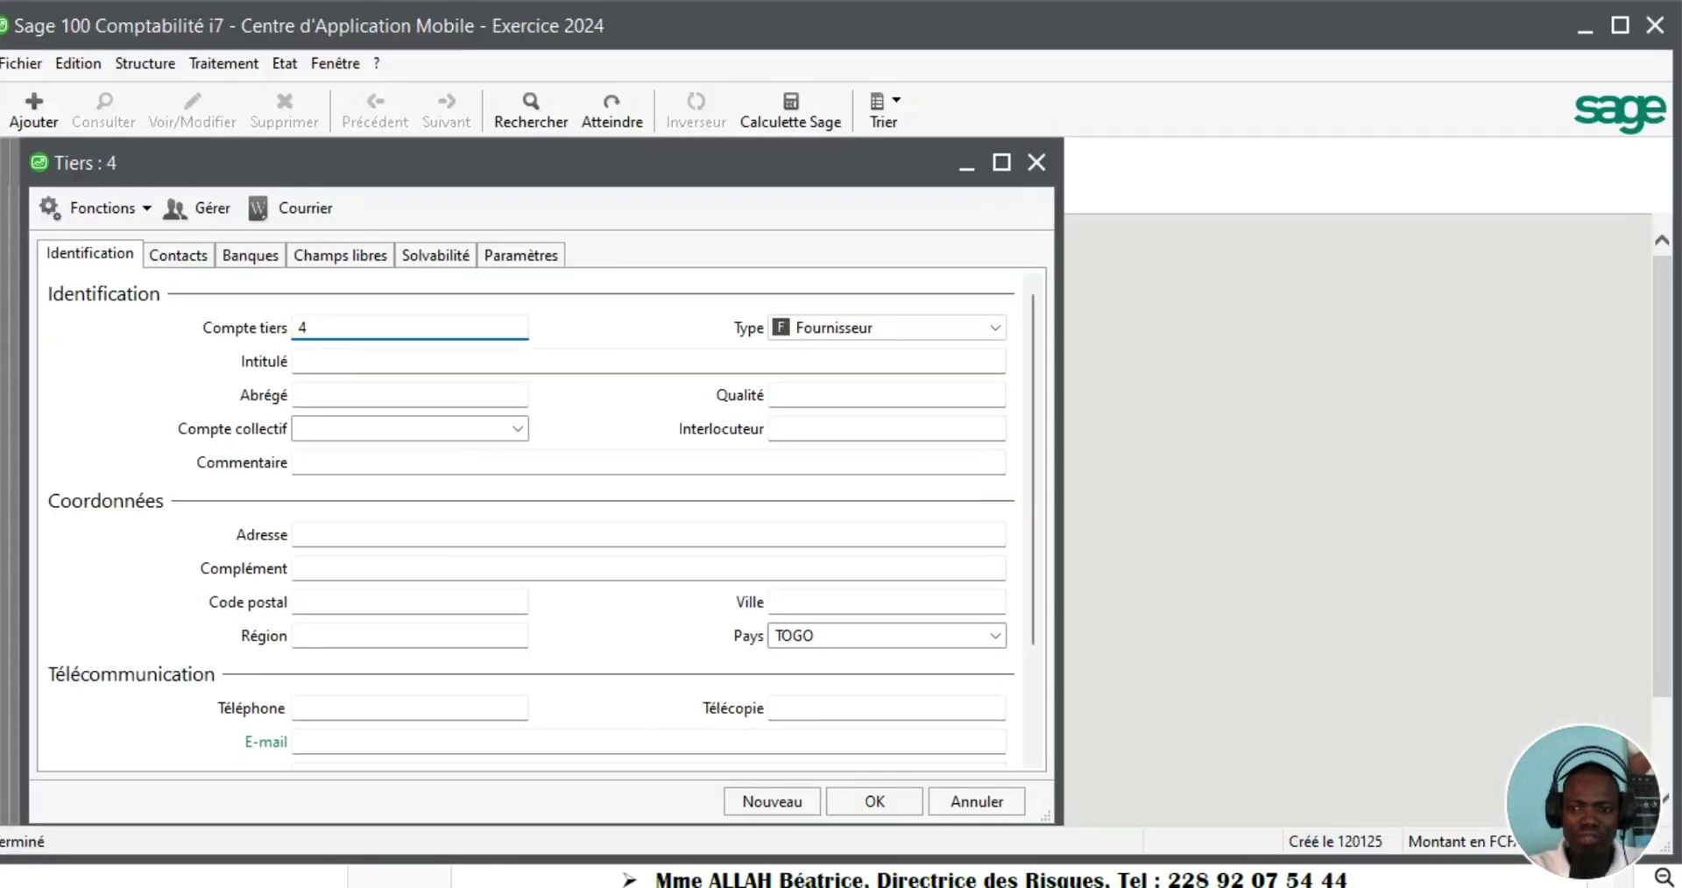
pyautogui.write('01PAP')
pyautogui.press('Tab')
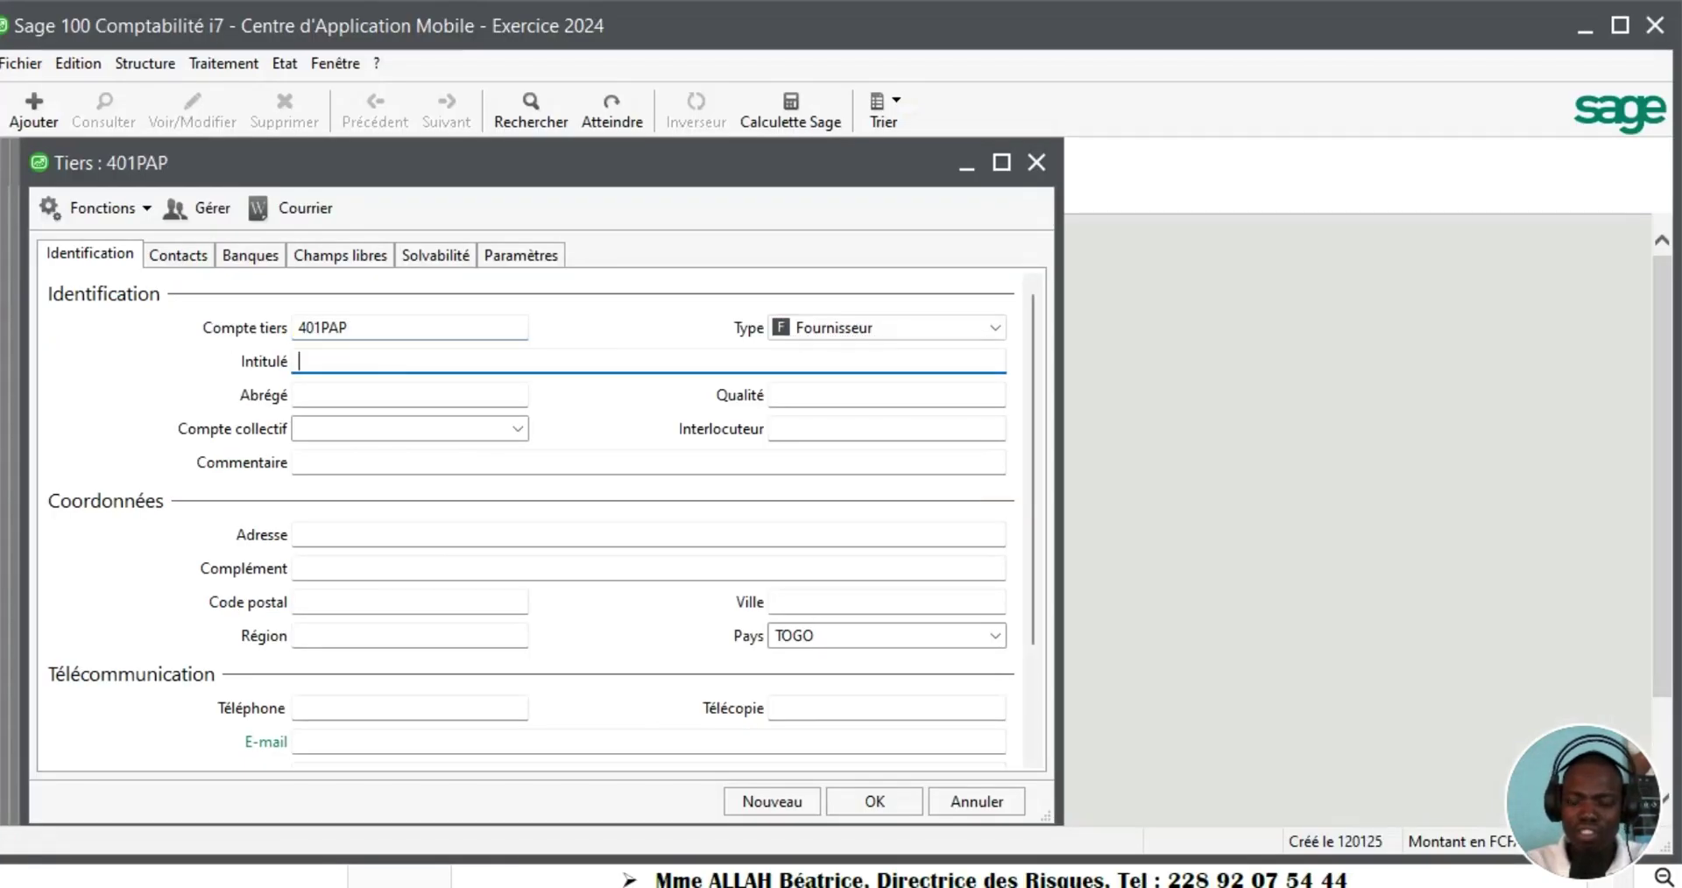
pyautogui.write('PAPTERIE SARL')
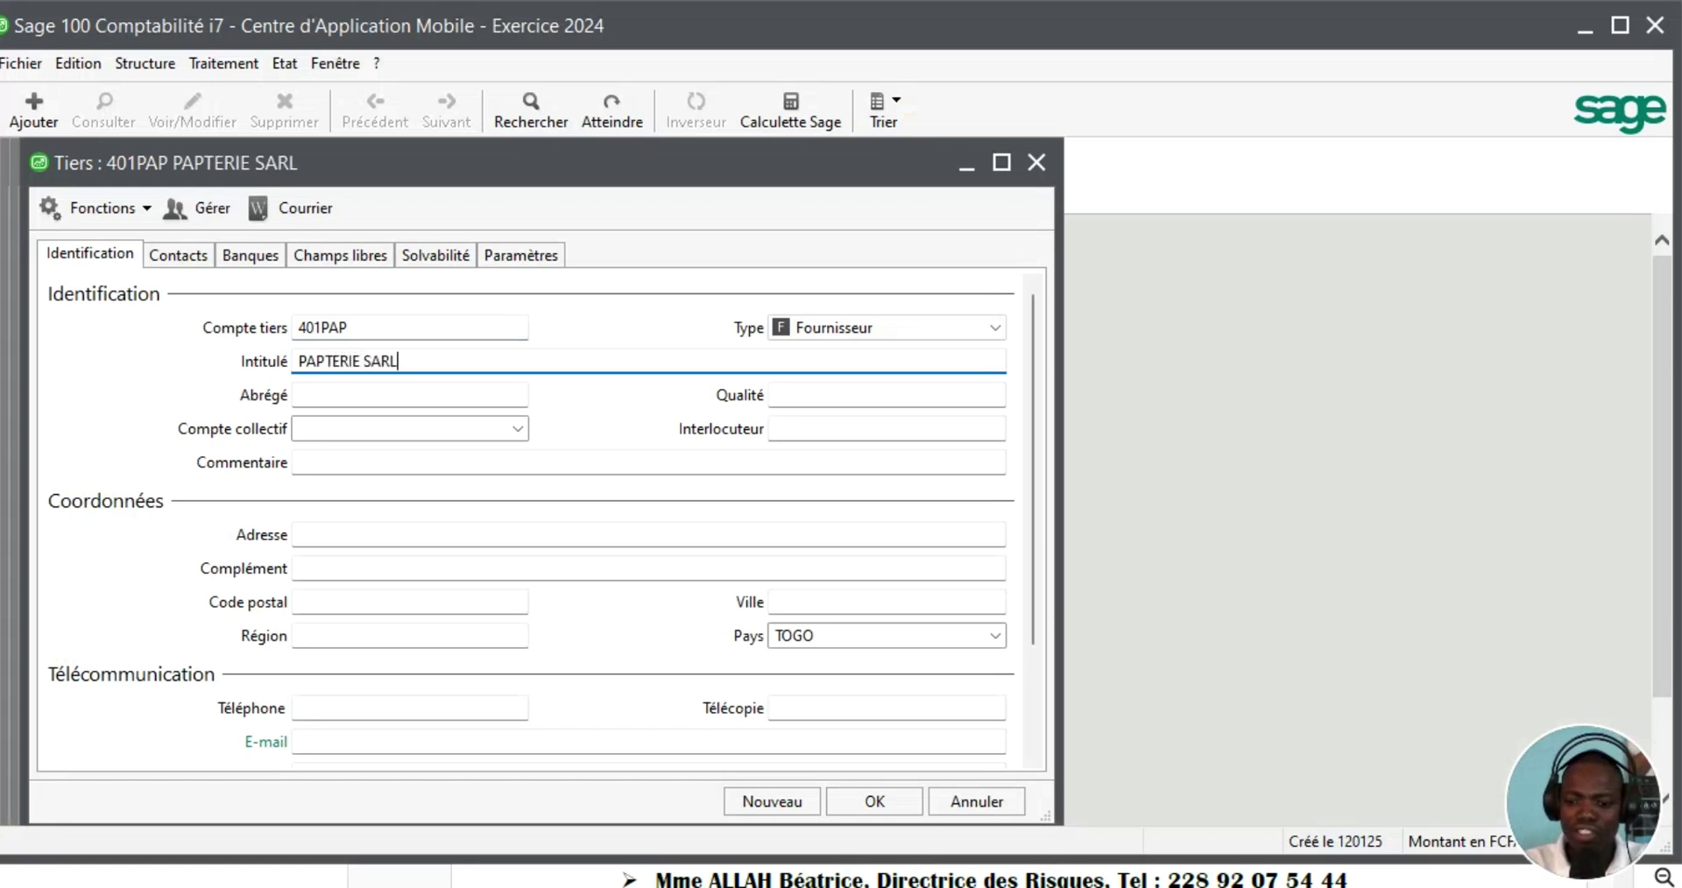
pyautogui.click(517, 429)
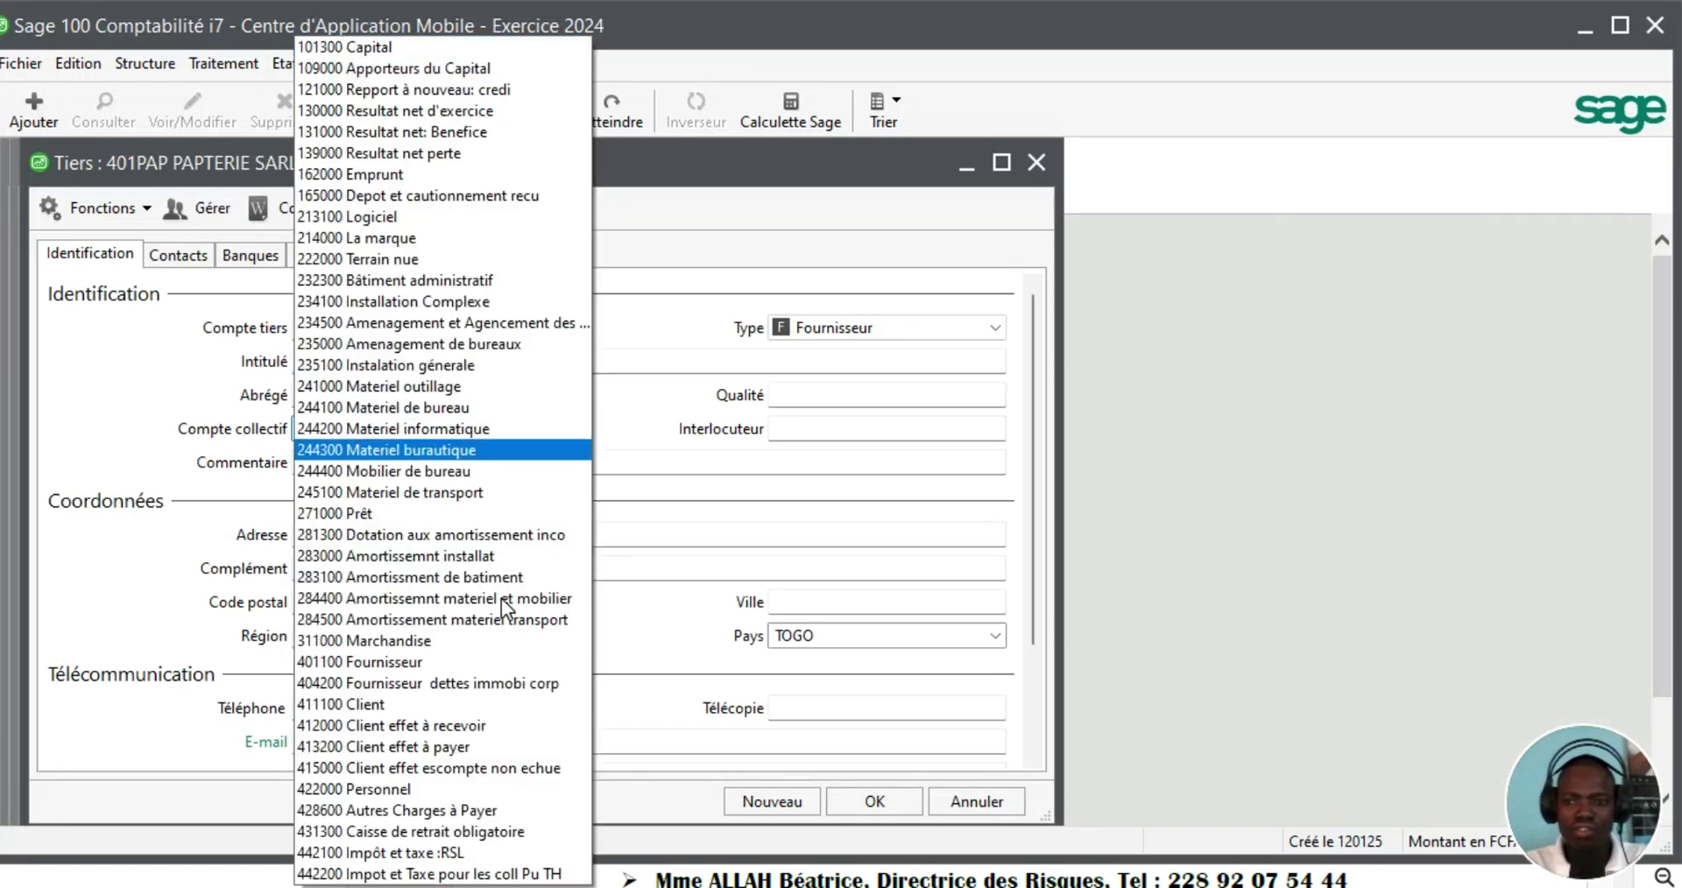
pyautogui.click(429, 666)
pyautogui.click(771, 800)
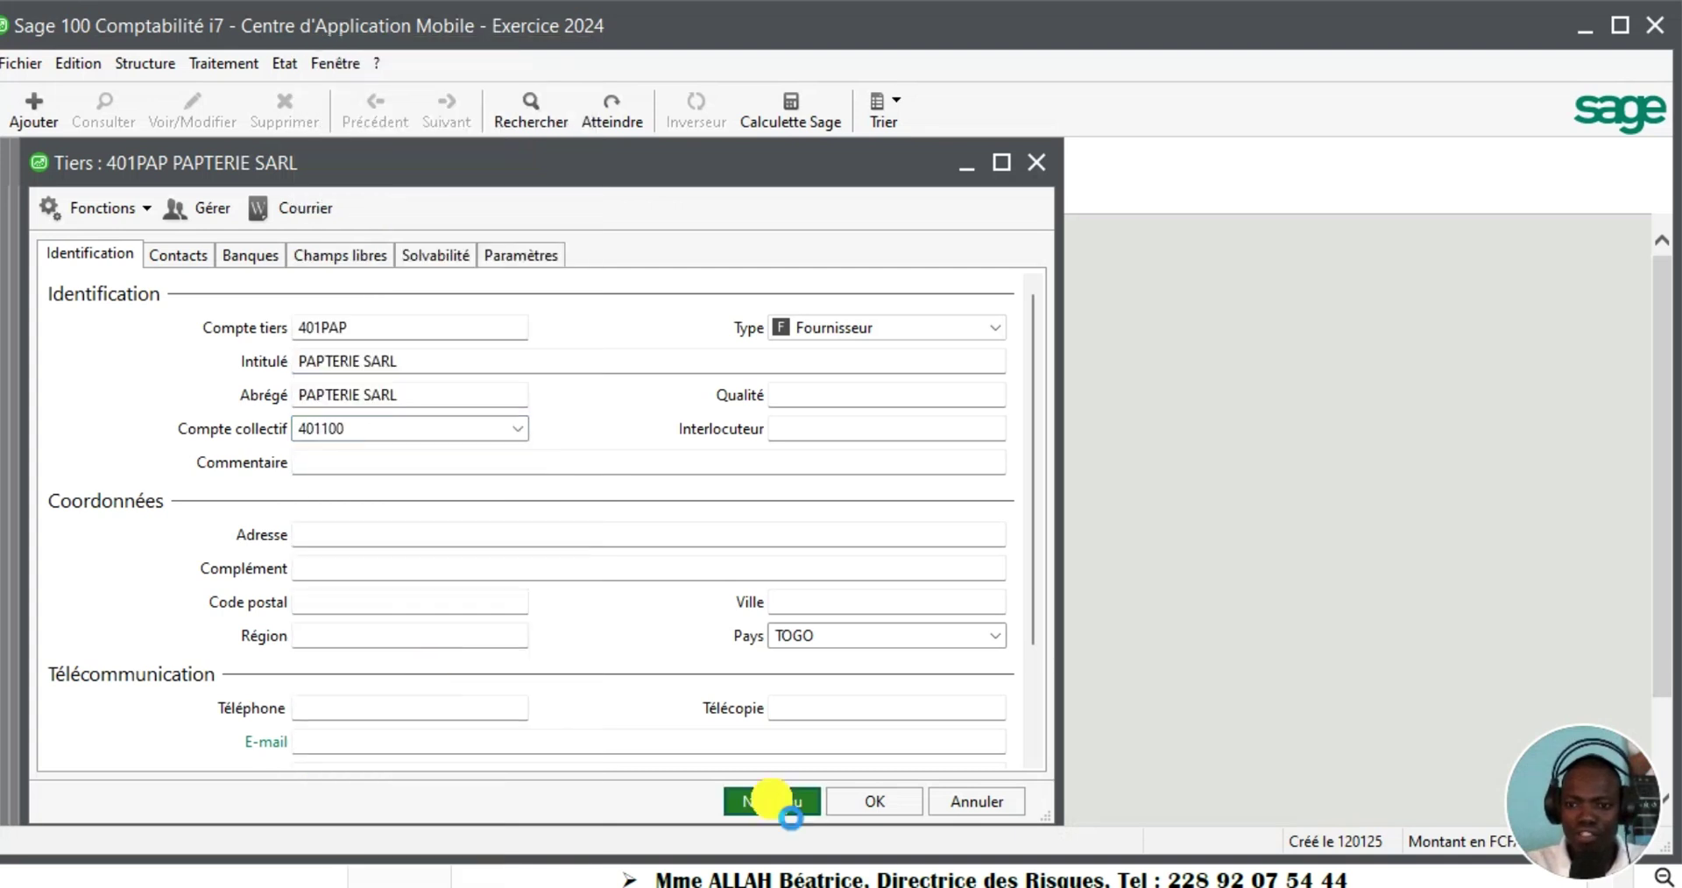
pyautogui.click(330, 333)
# Bring MEMO CAM.pdf forward to read the suppliers after PAPETERIE SARL
pyautogui.moveTo(1191, 887)
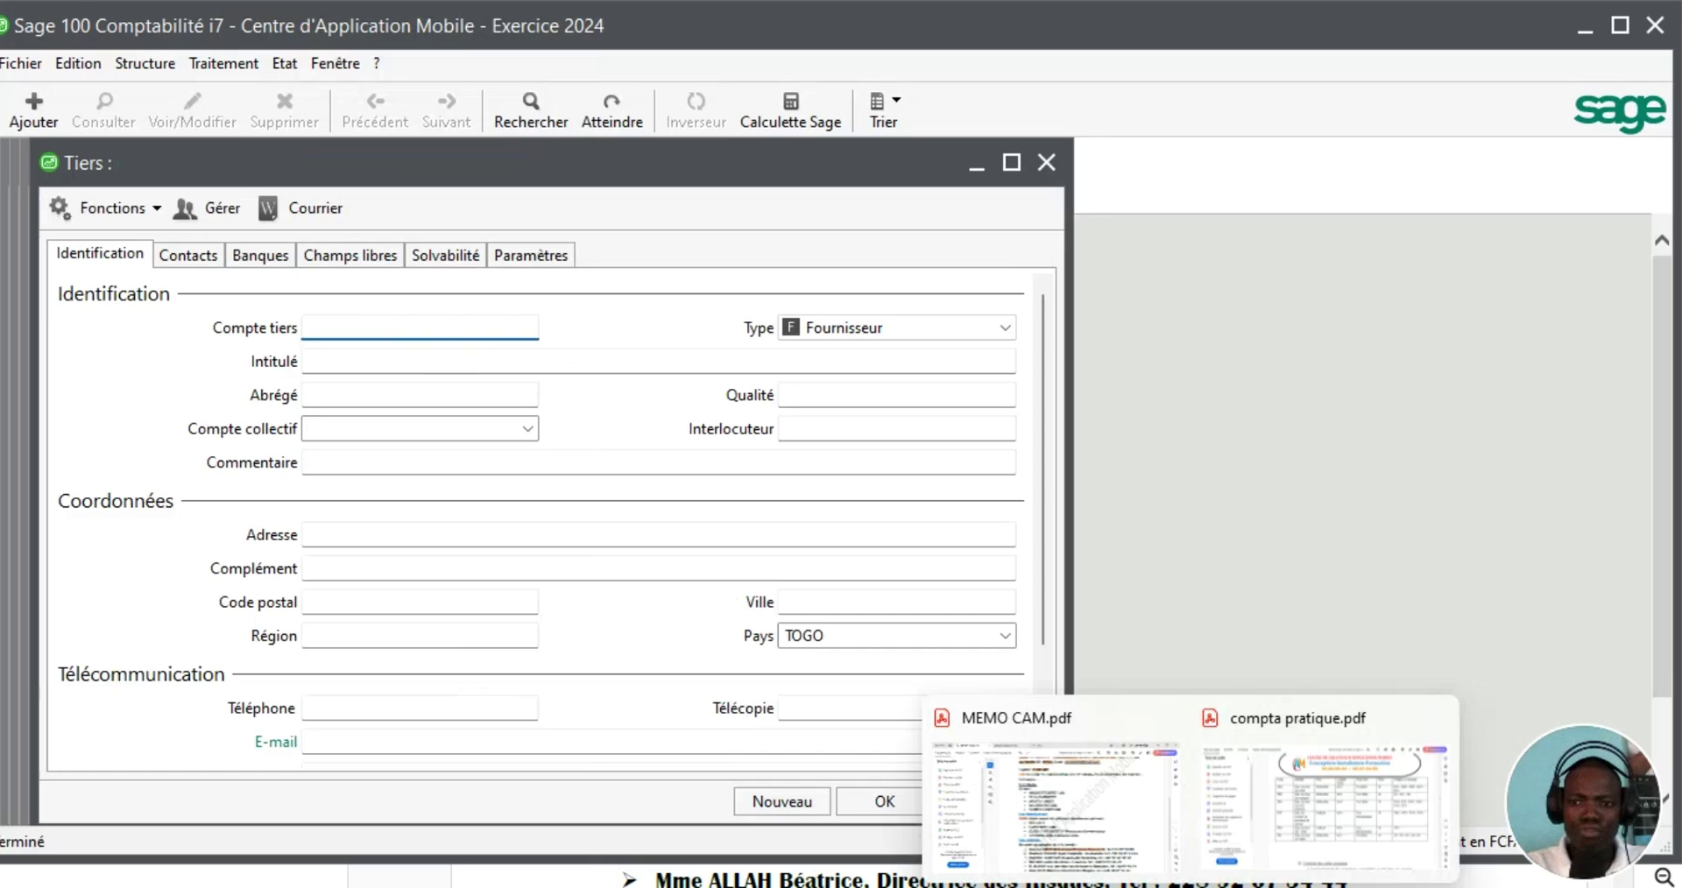
pyautogui.click(1152, 862)
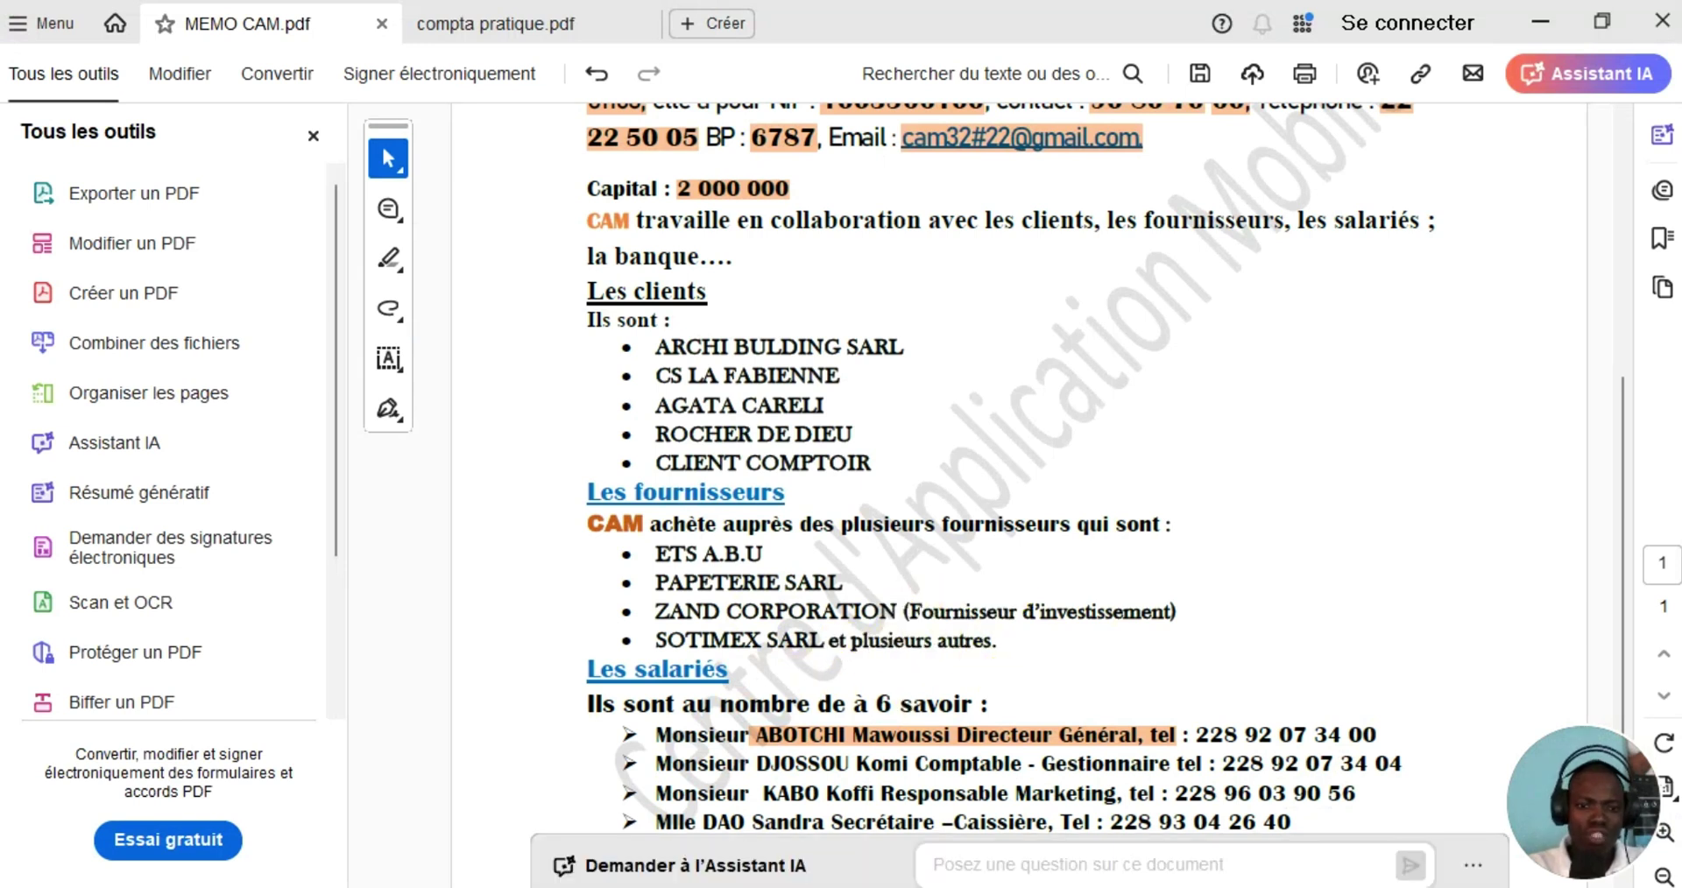
pyautogui.moveTo(1191, 887)
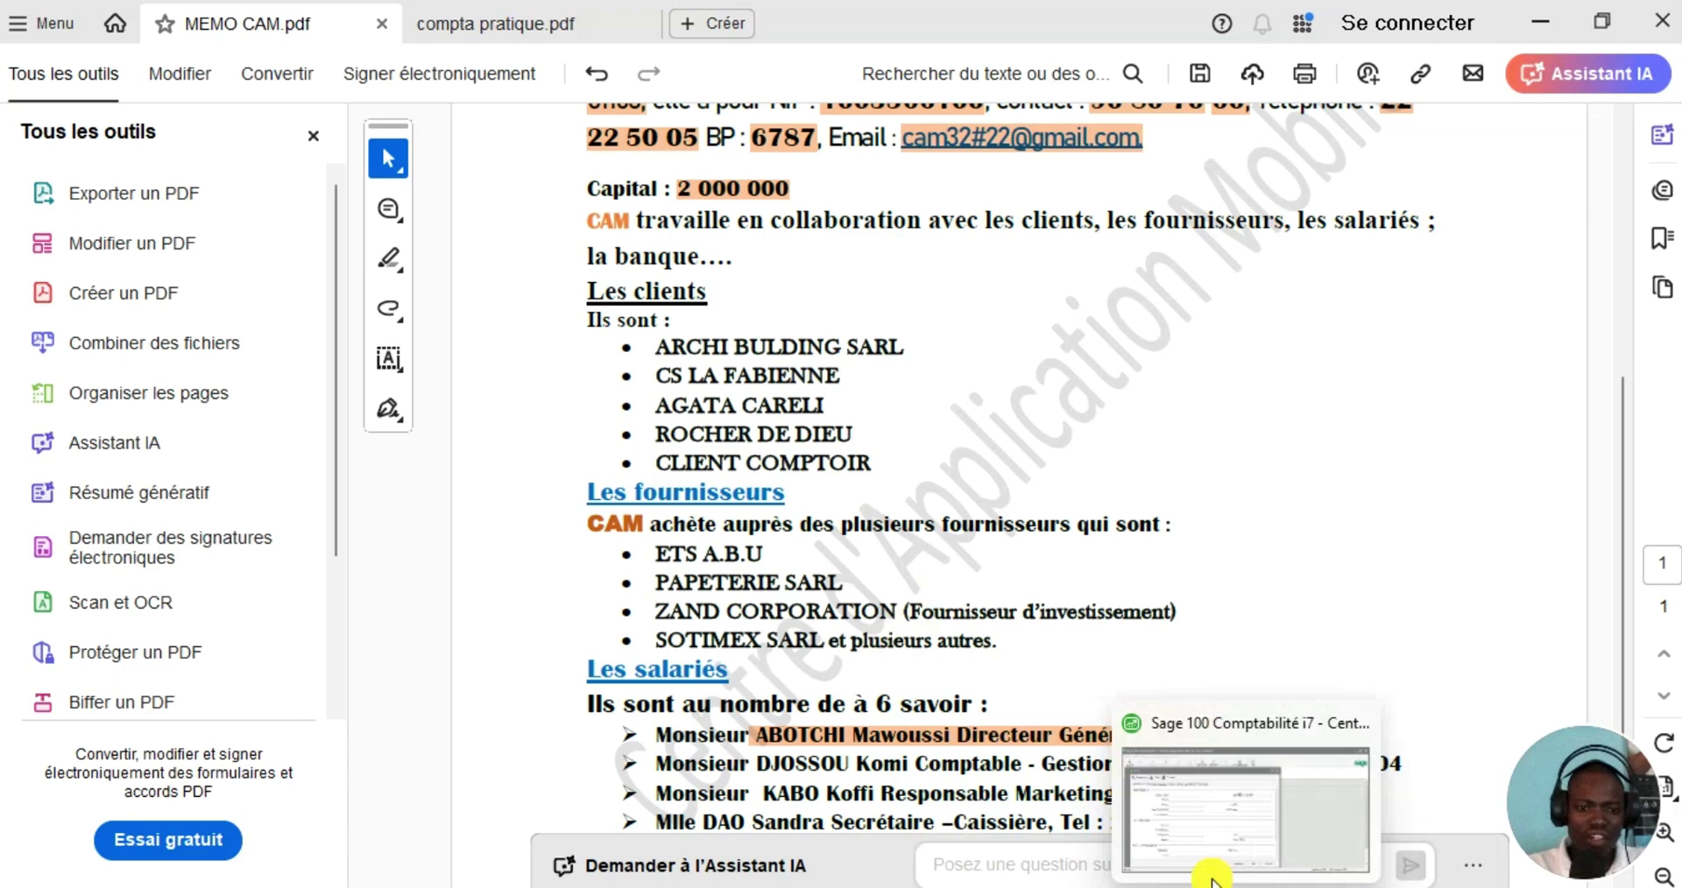
# Save supplier 481ZAN 'ZAND CORPORATION' on investment-supplier collective account 481200
pyautogui.click(1202, 852)
pyautogui.click(324, 332)
pyautogui.write('481ZAN')
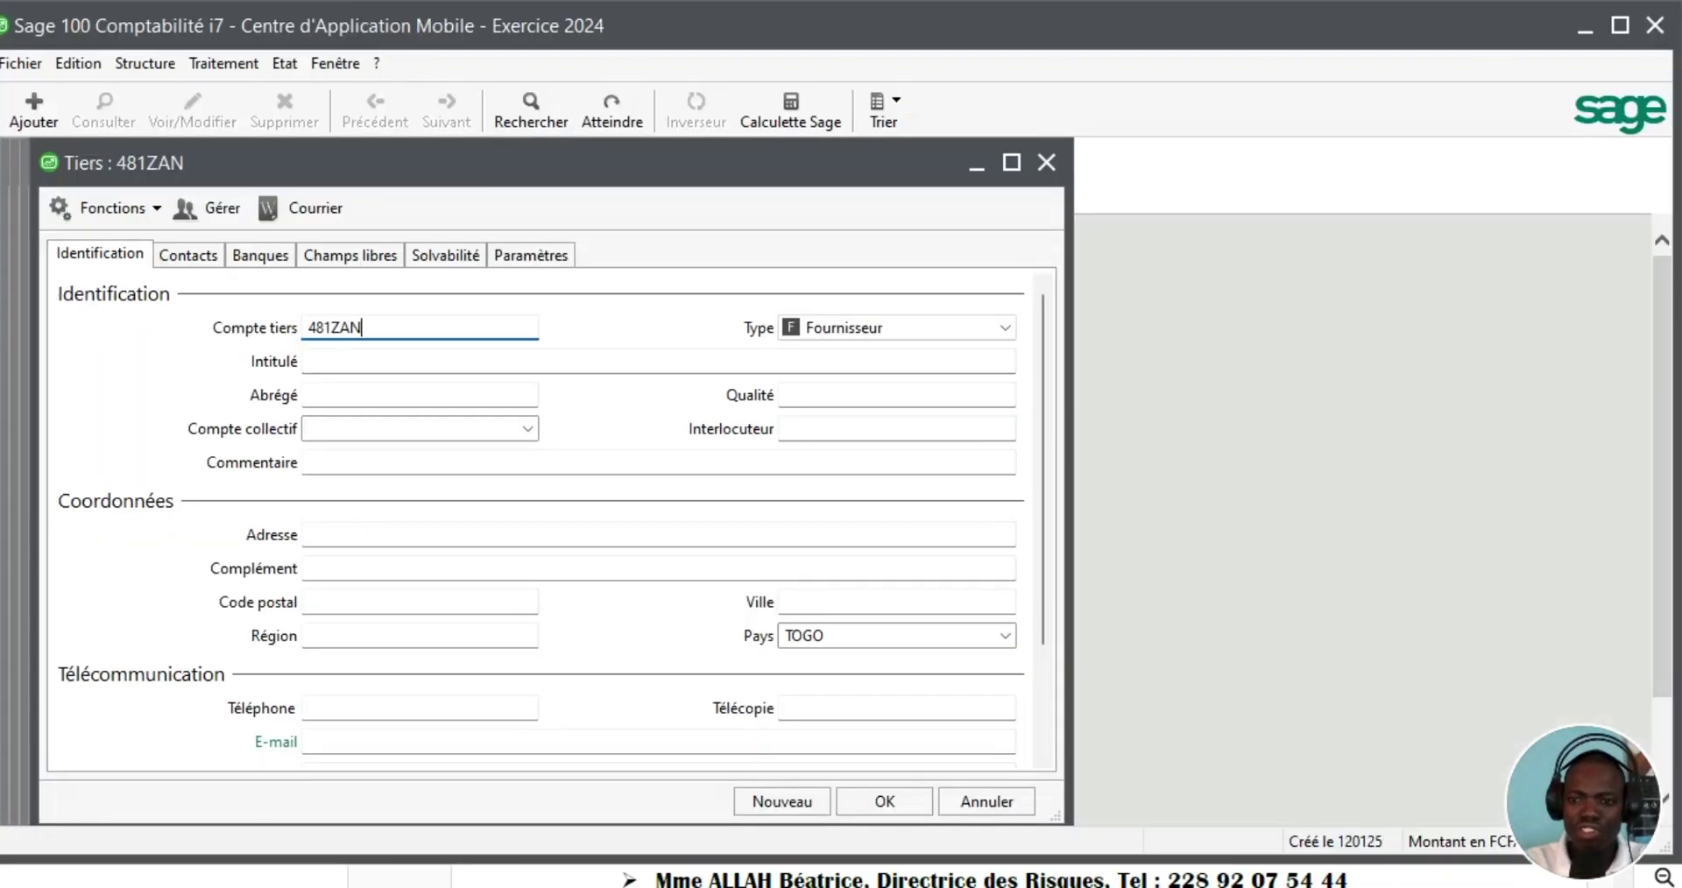
pyautogui.press('Tab')
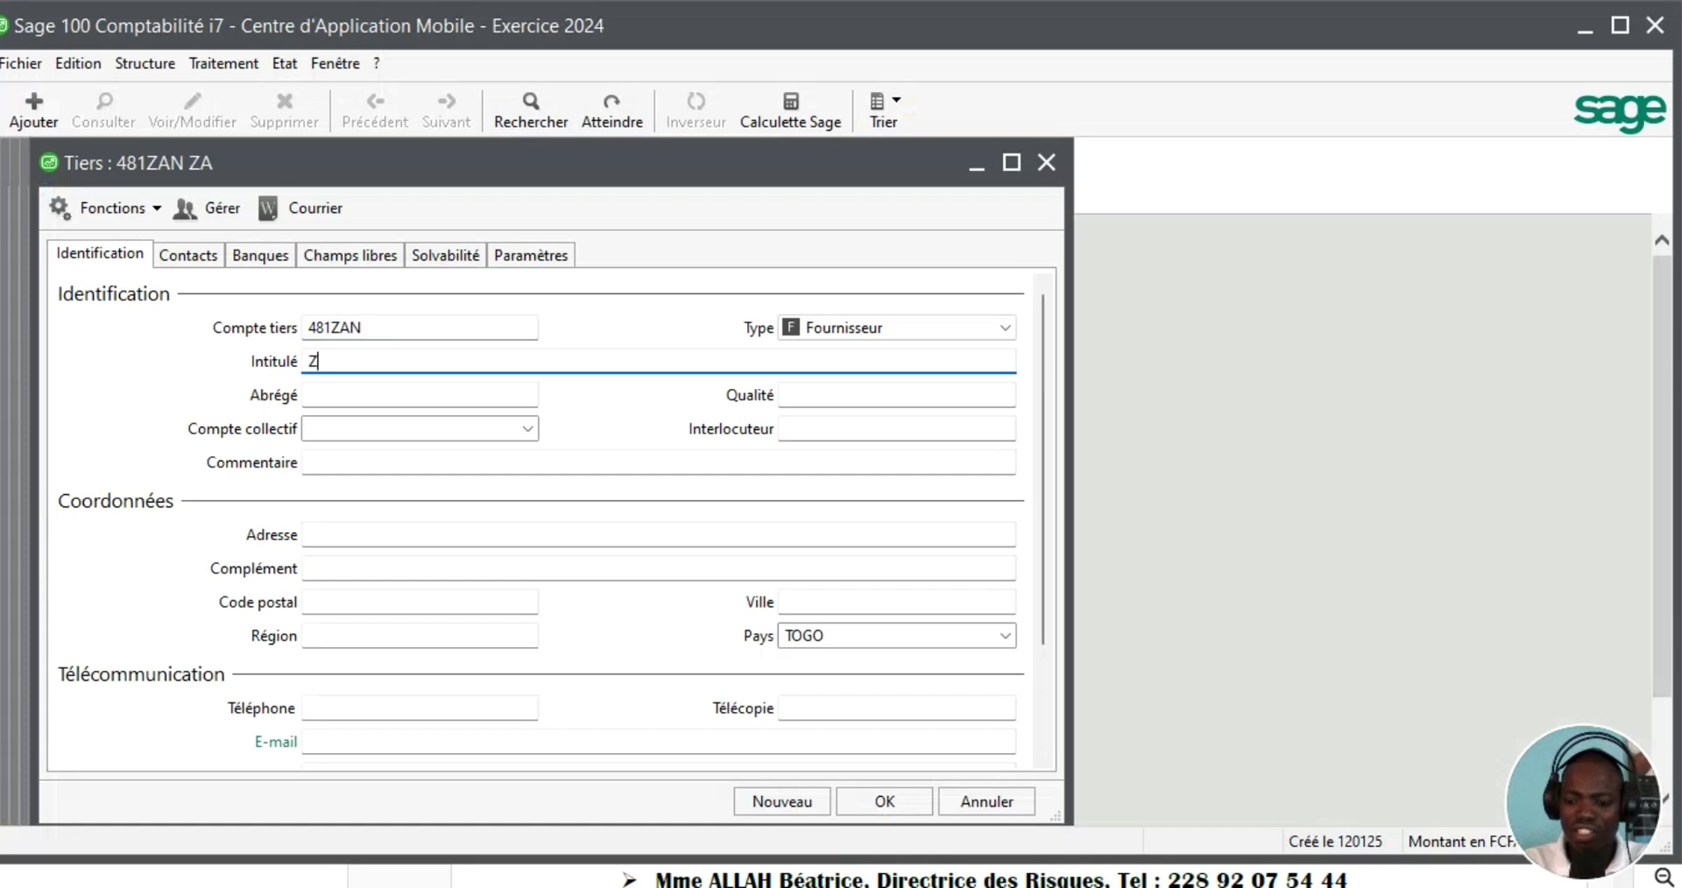
pyautogui.write('ZAND COR')
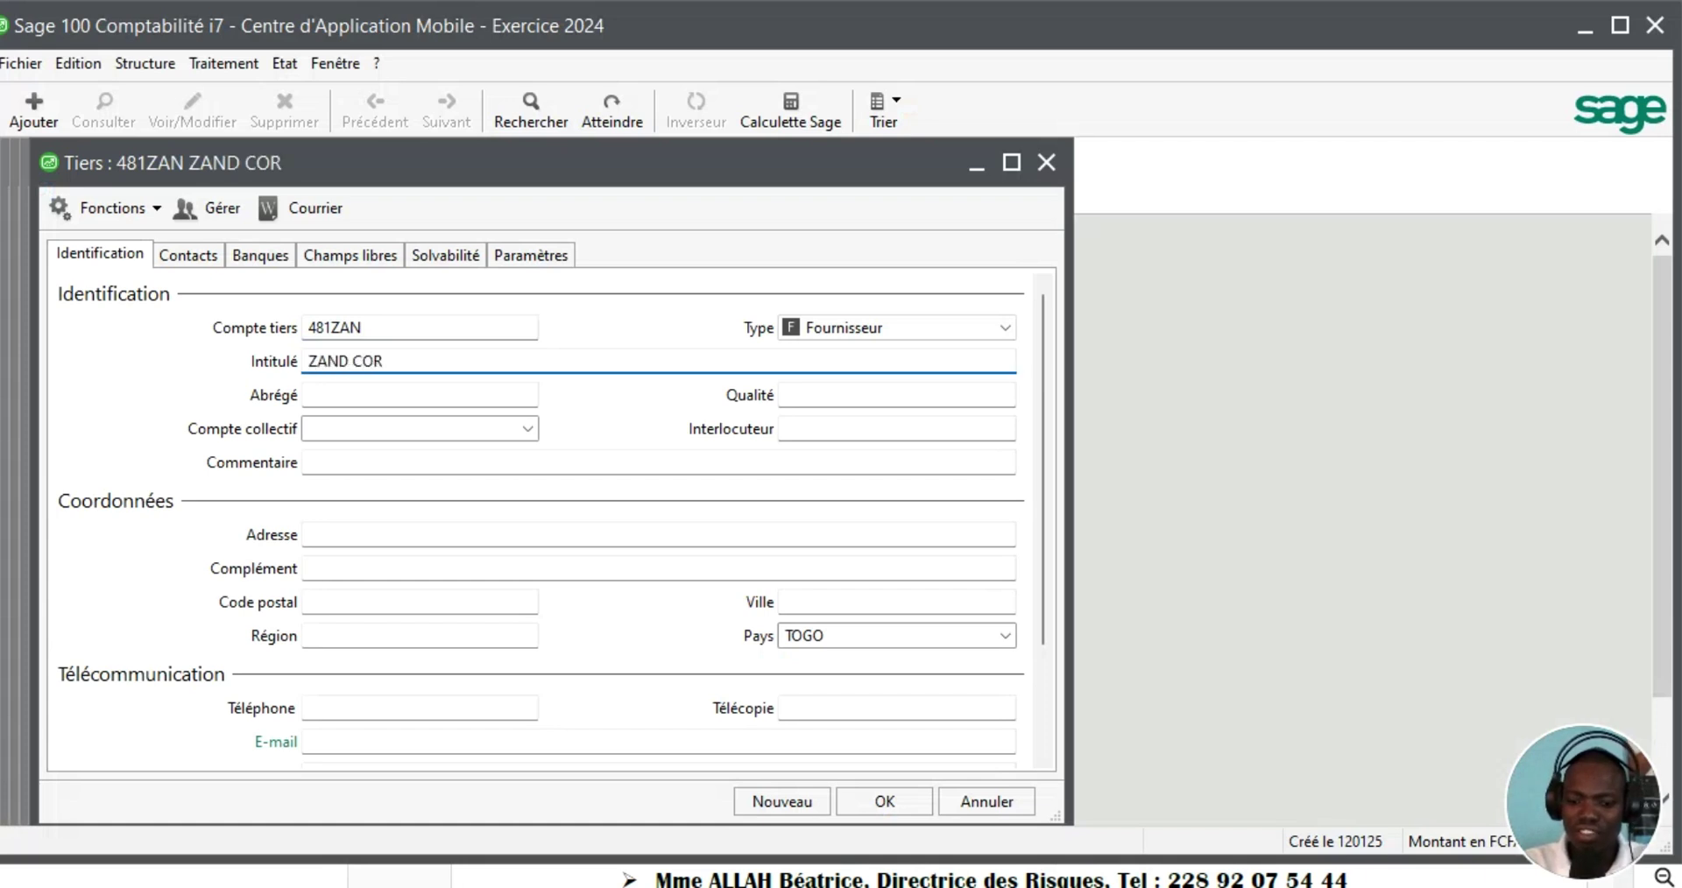
pyautogui.write('PORATION')
pyautogui.press('Tab')
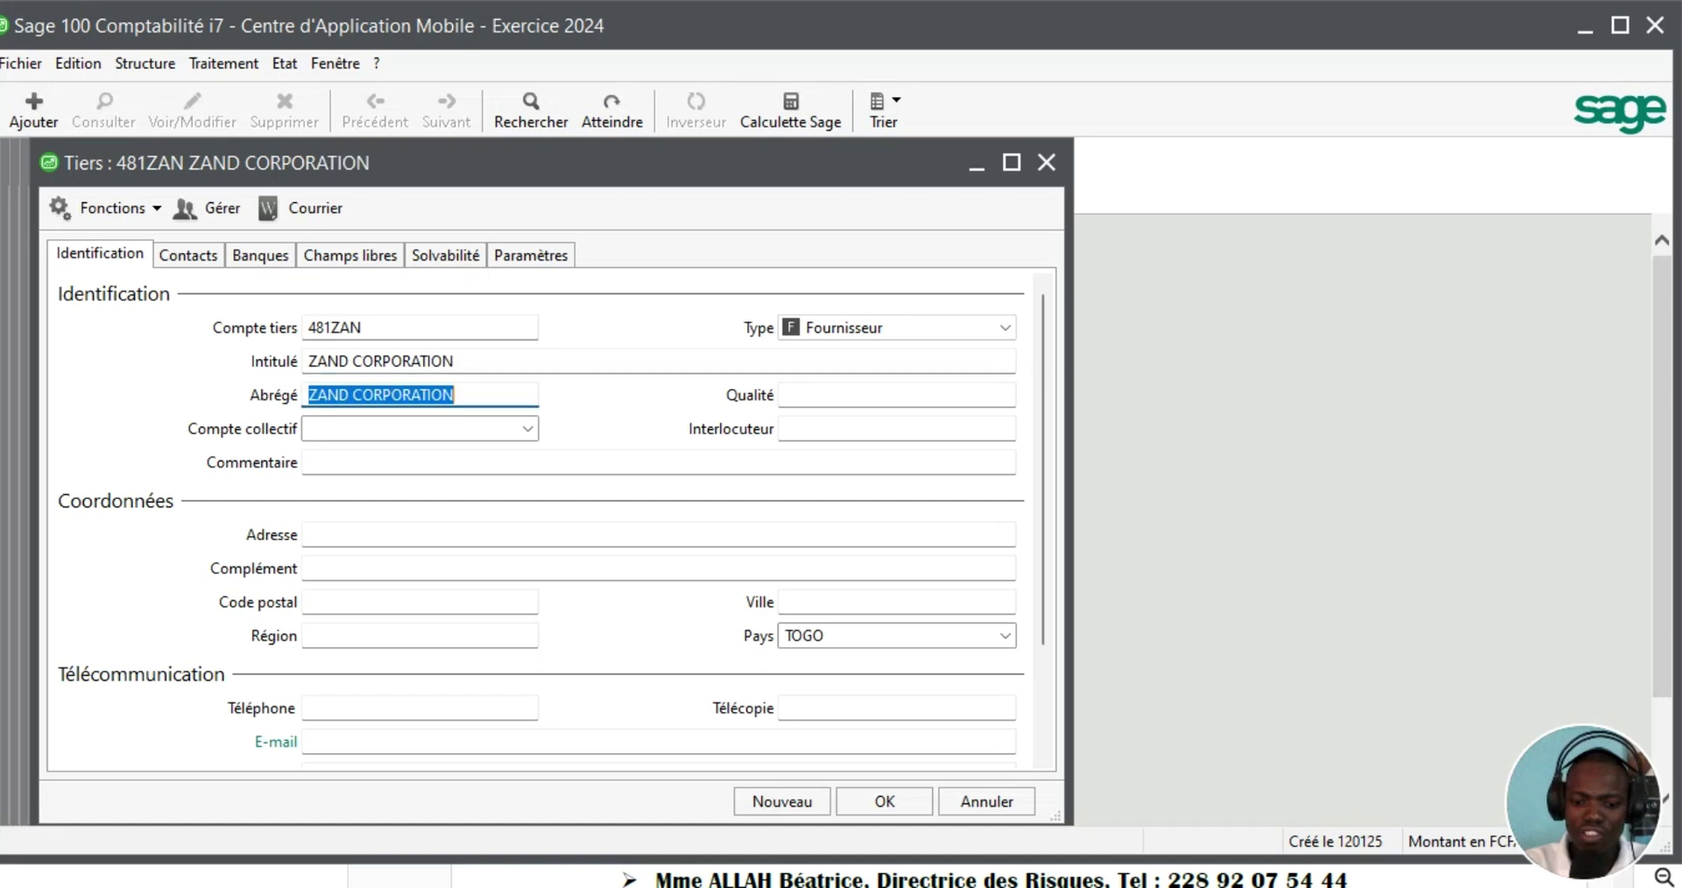
pyautogui.click(529, 430)
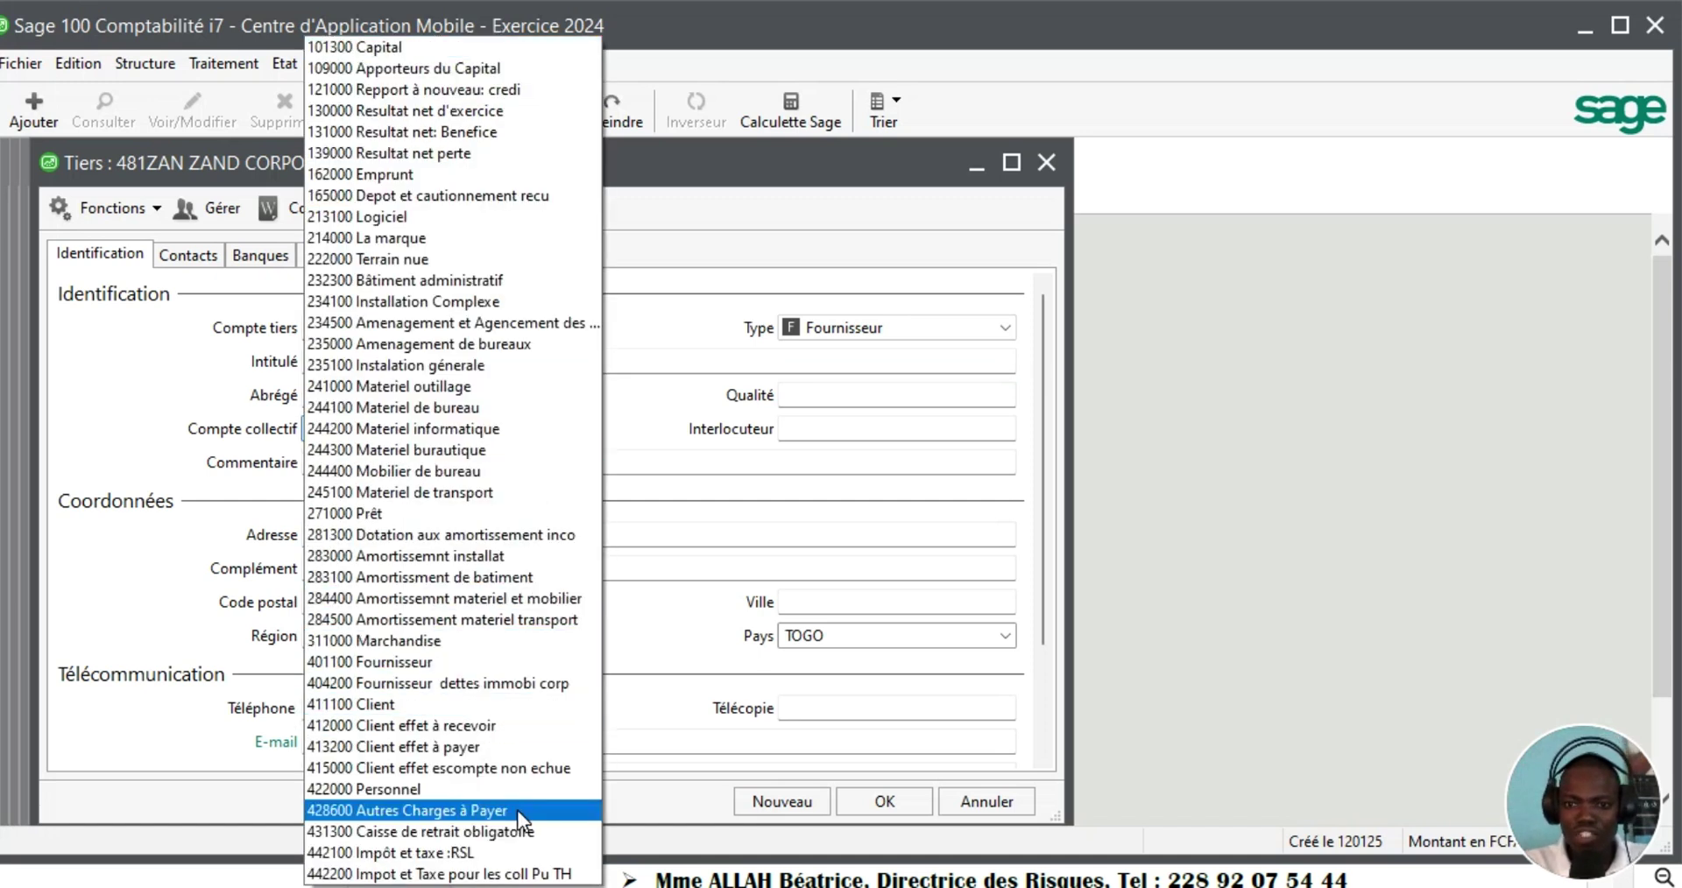
pyautogui.moveTo(524, 887)
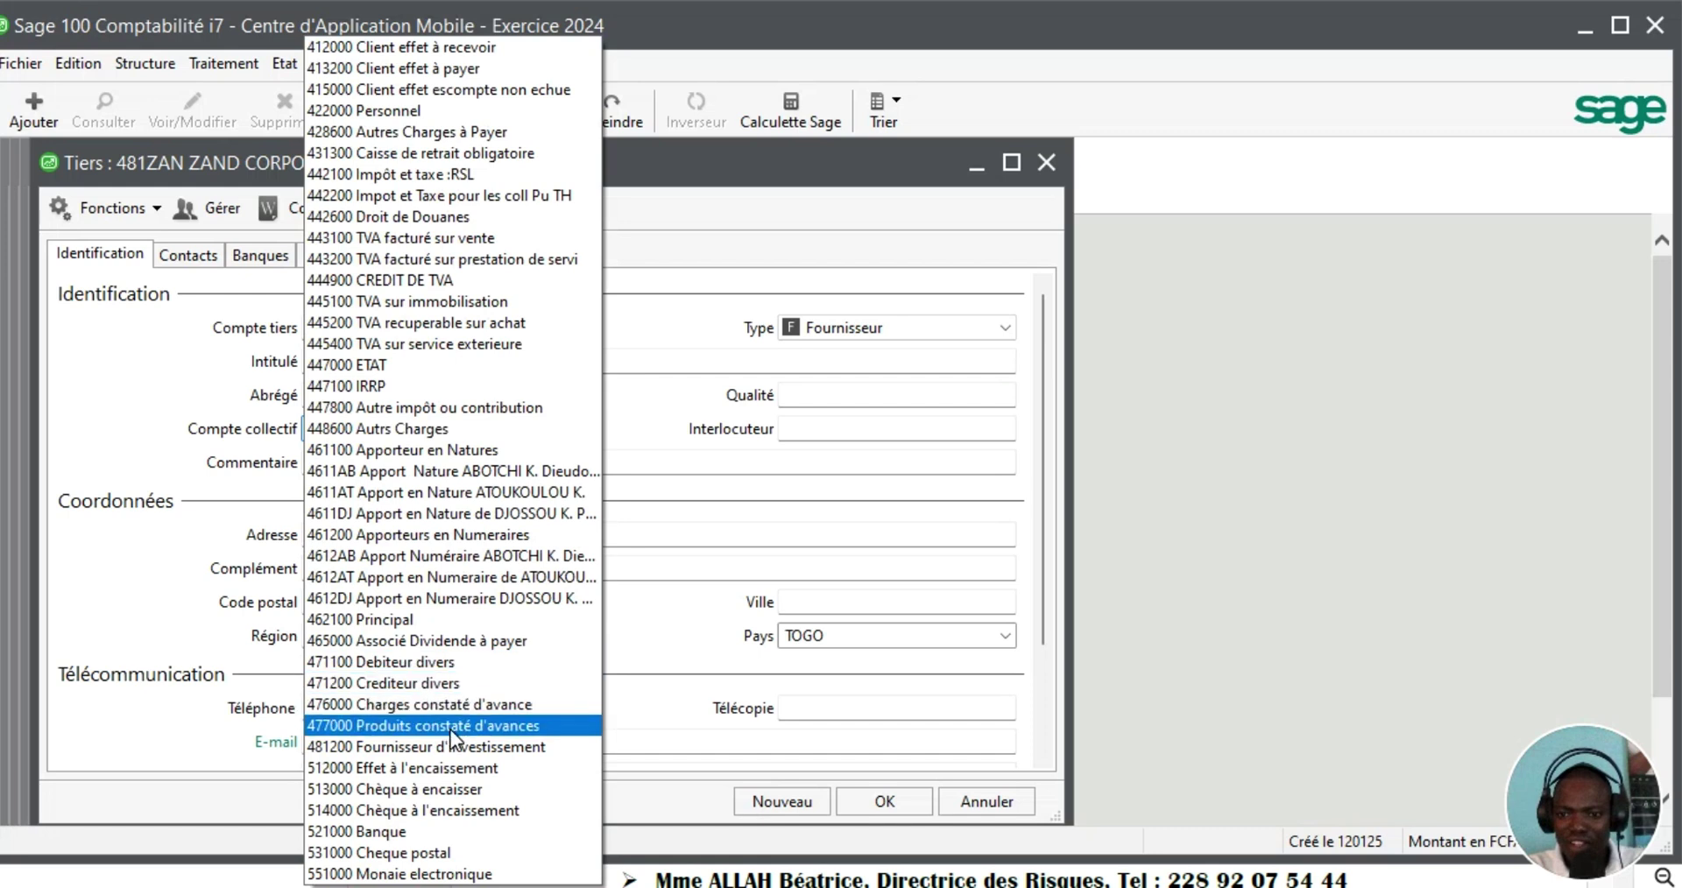
pyautogui.click(444, 749)
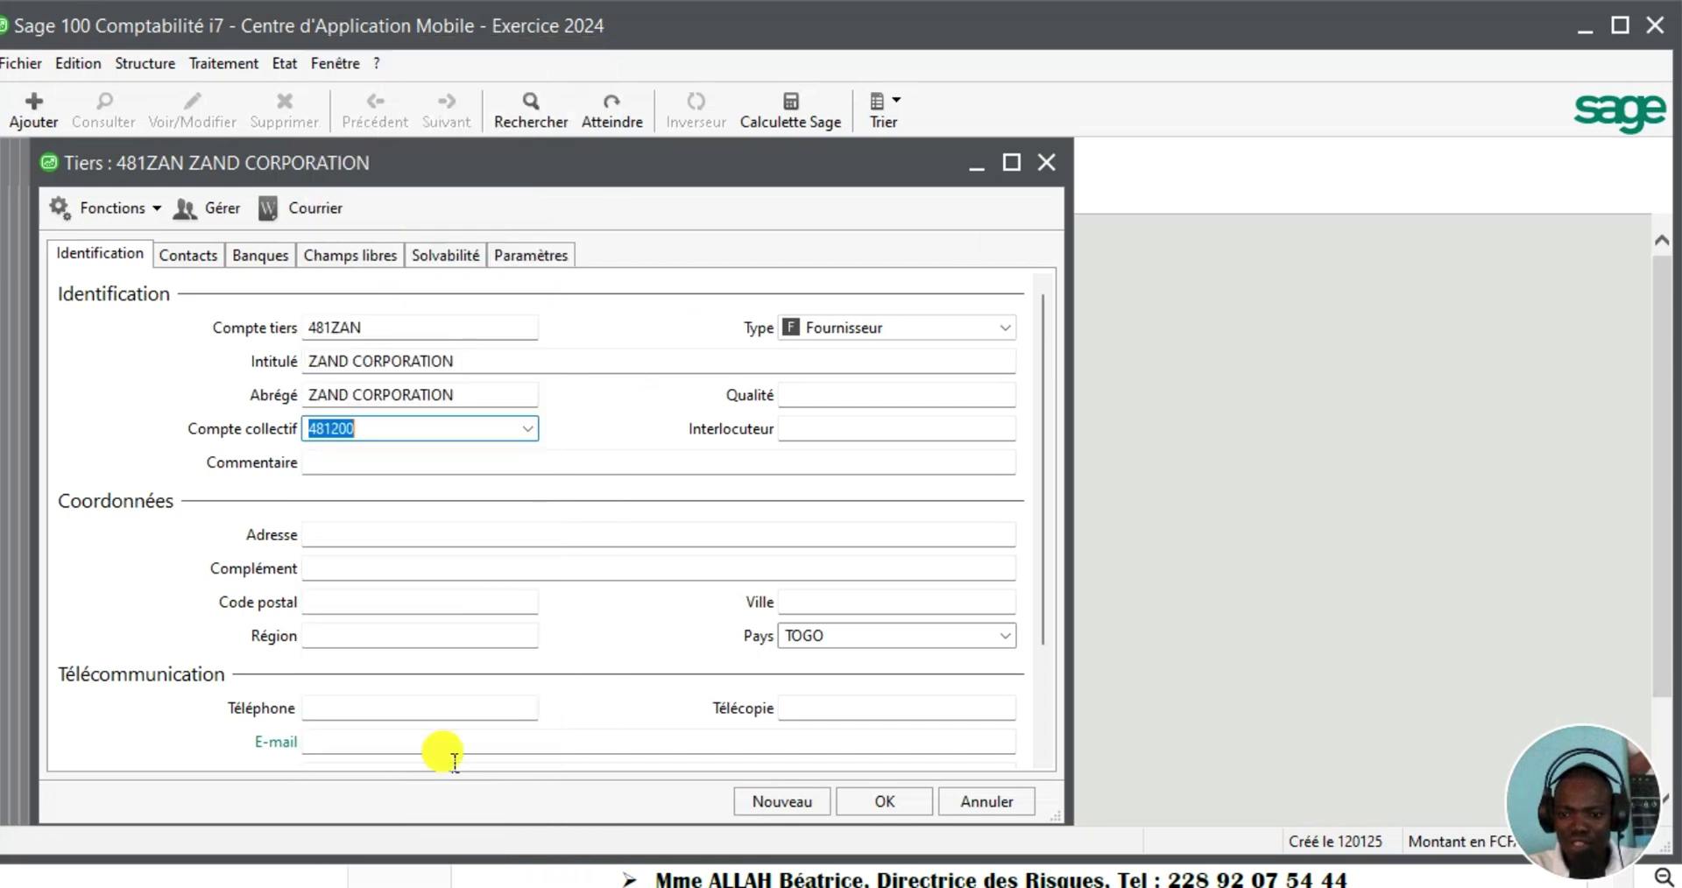
pyautogui.click(781, 801)
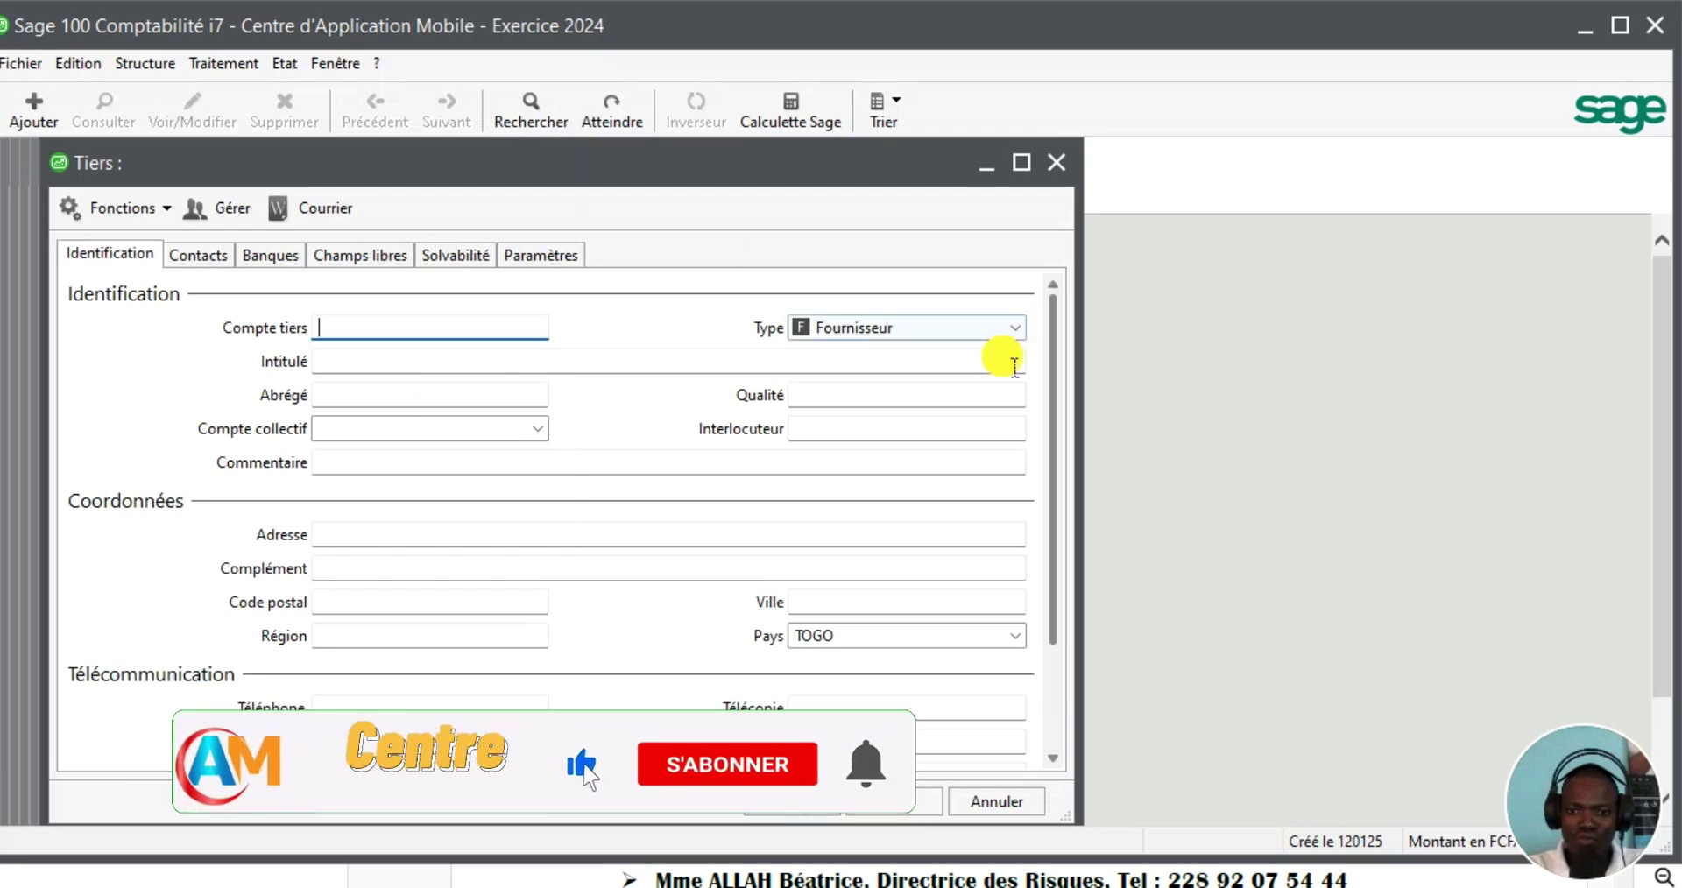
# Set the new third party's type to Salarié and enter the employee's account code
pyautogui.click(1015, 327)
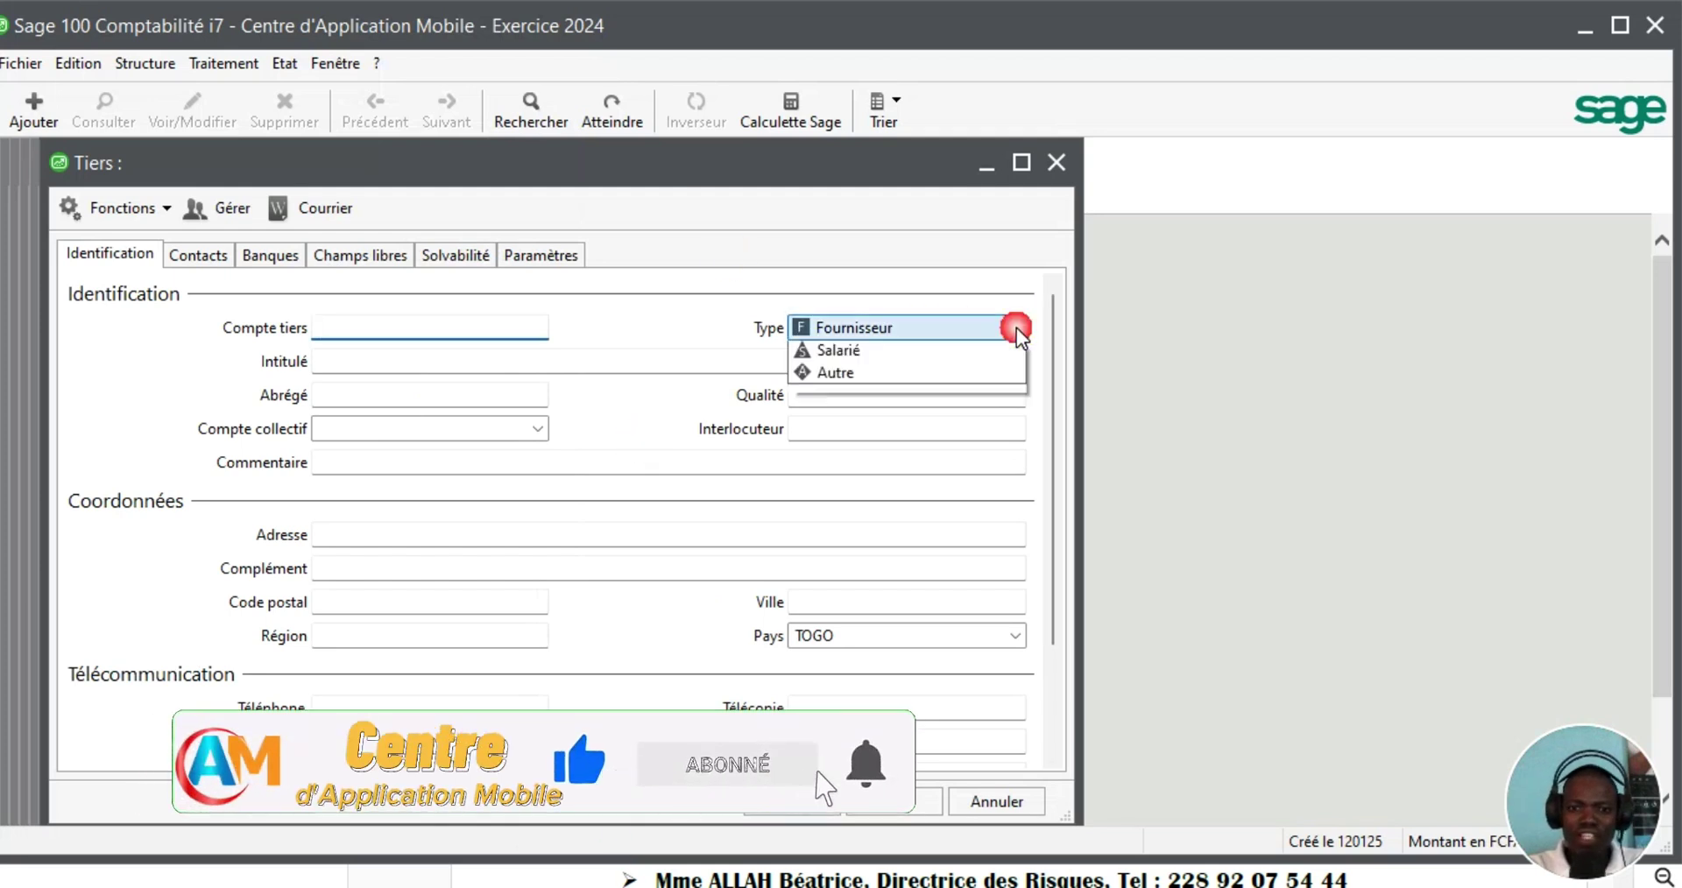
pyautogui.click(847, 400)
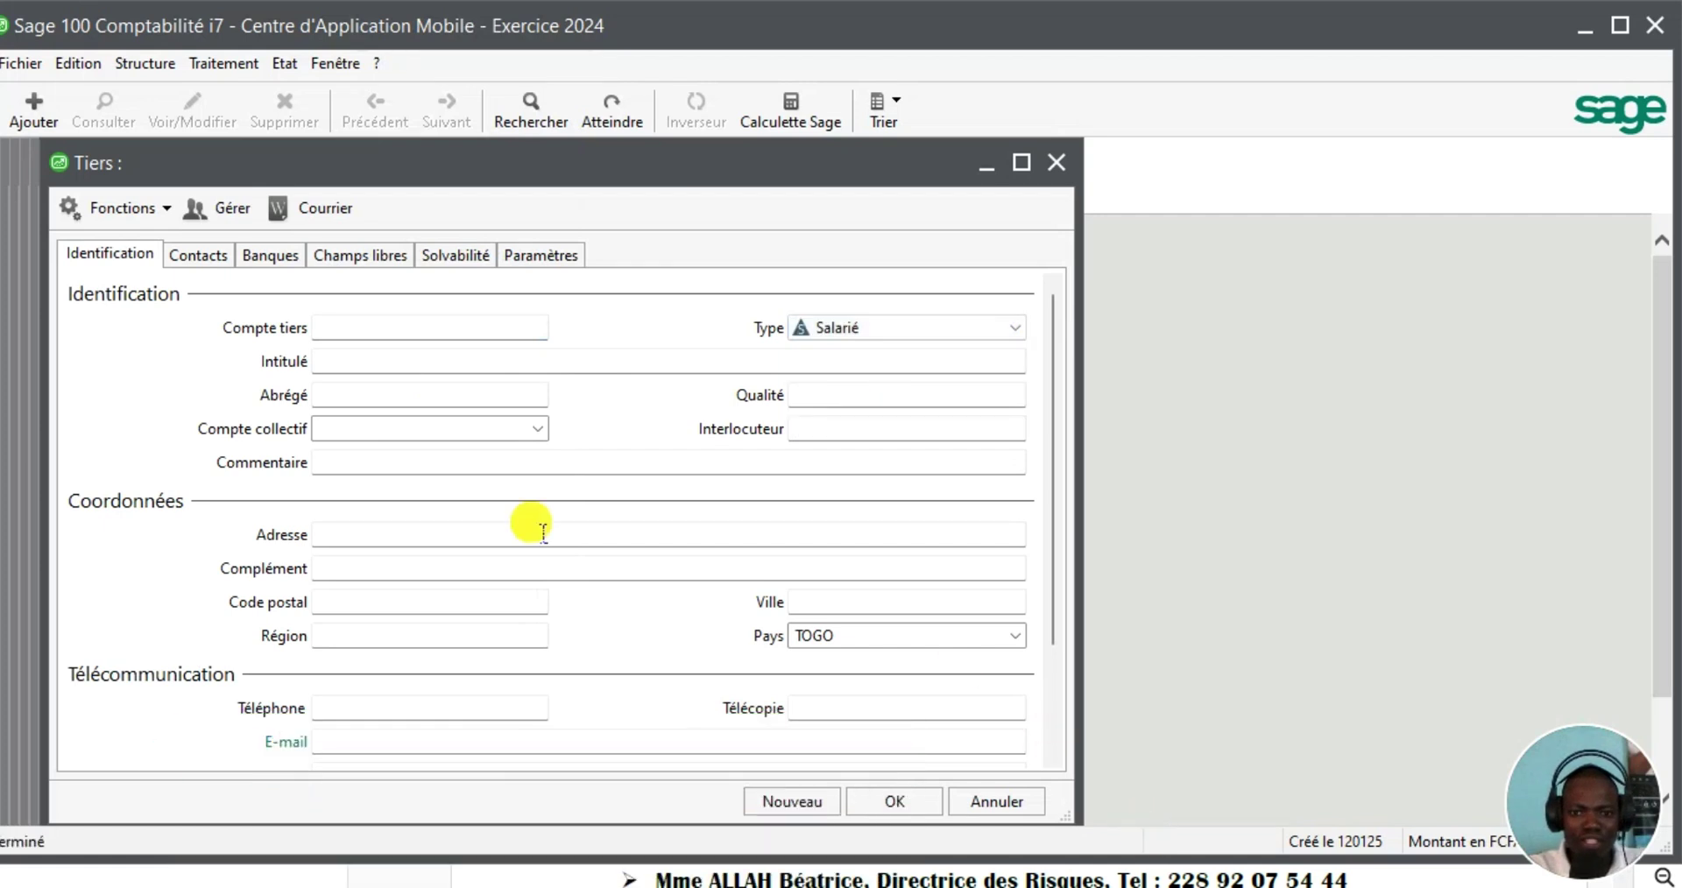
pyautogui.click(337, 332)
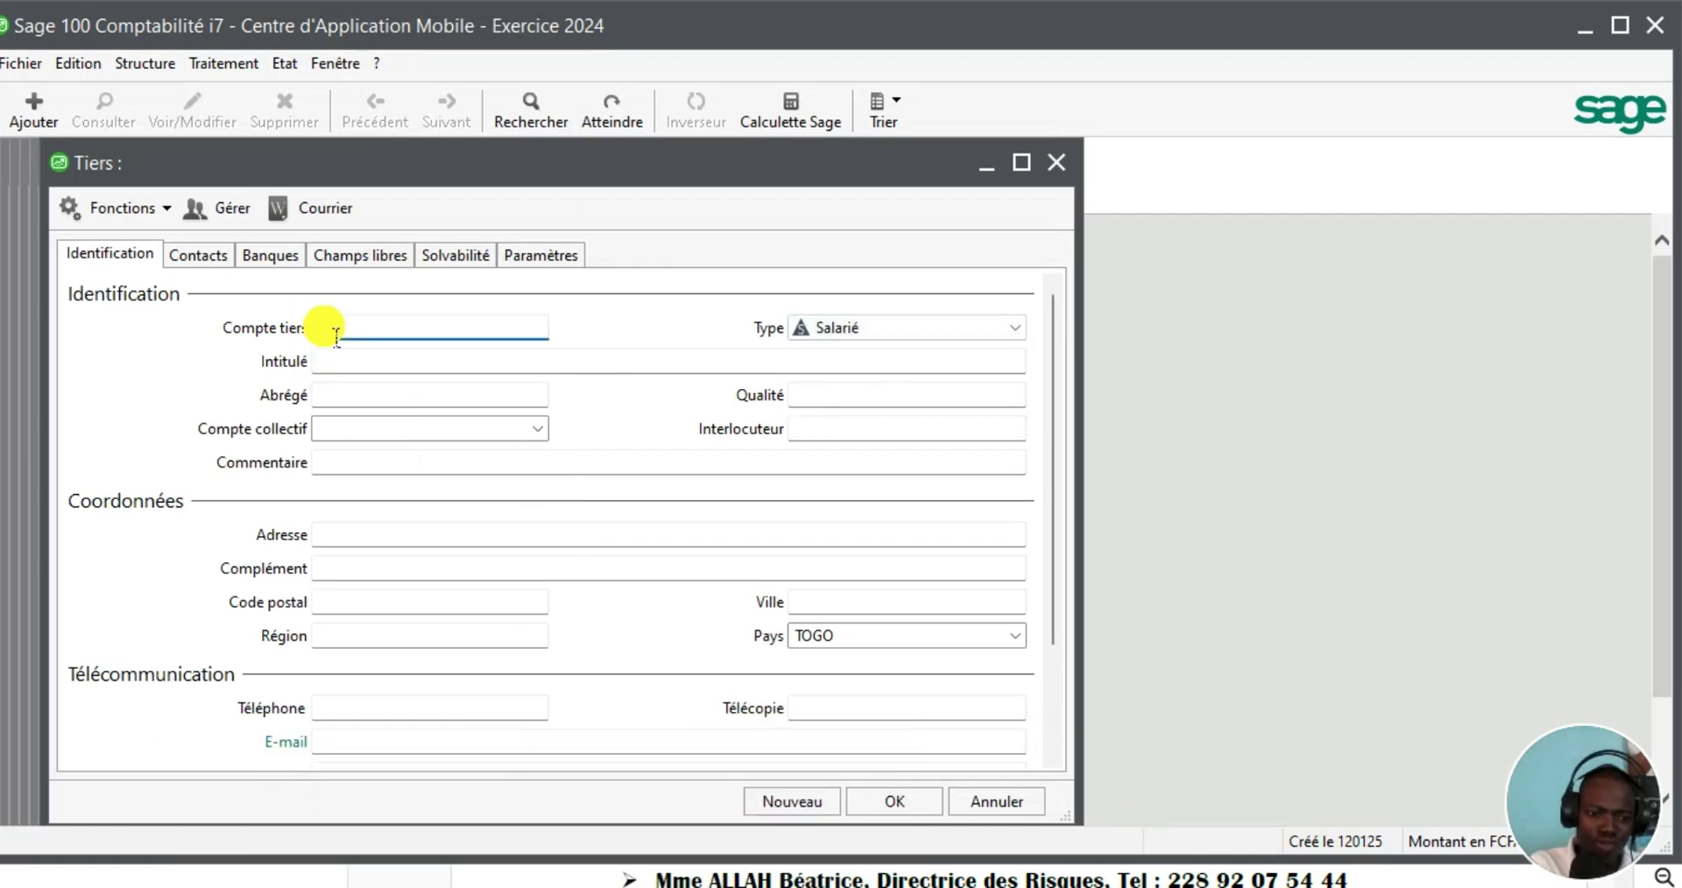
pyautogui.write('422ABM')
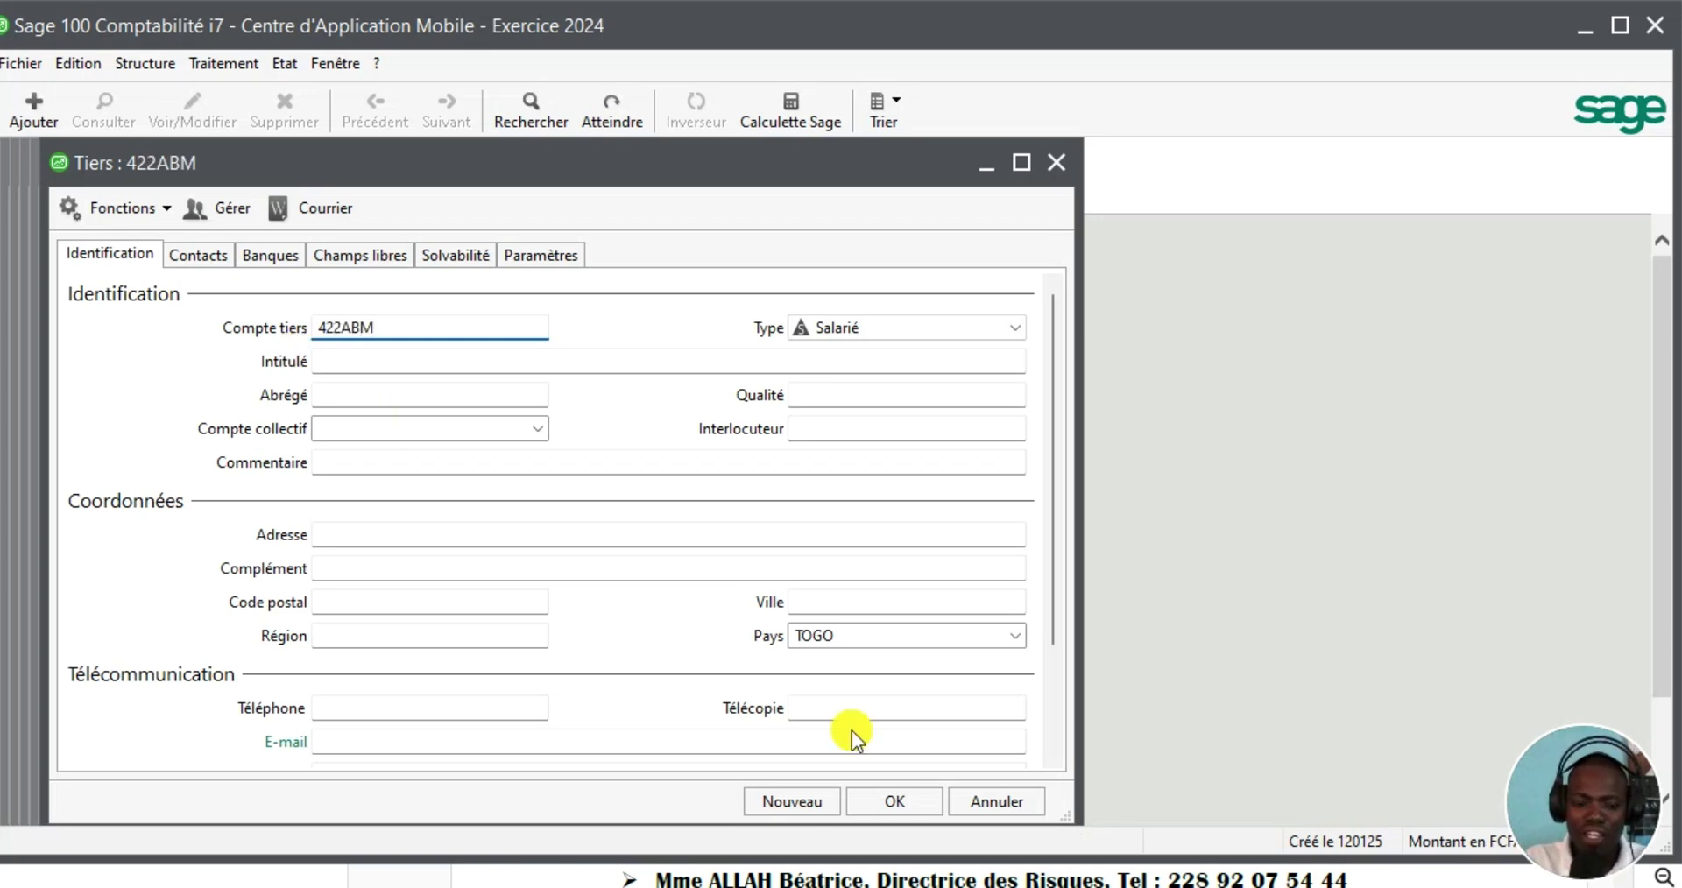
pyautogui.click(1051, 771)
pyautogui.click(1158, 828)
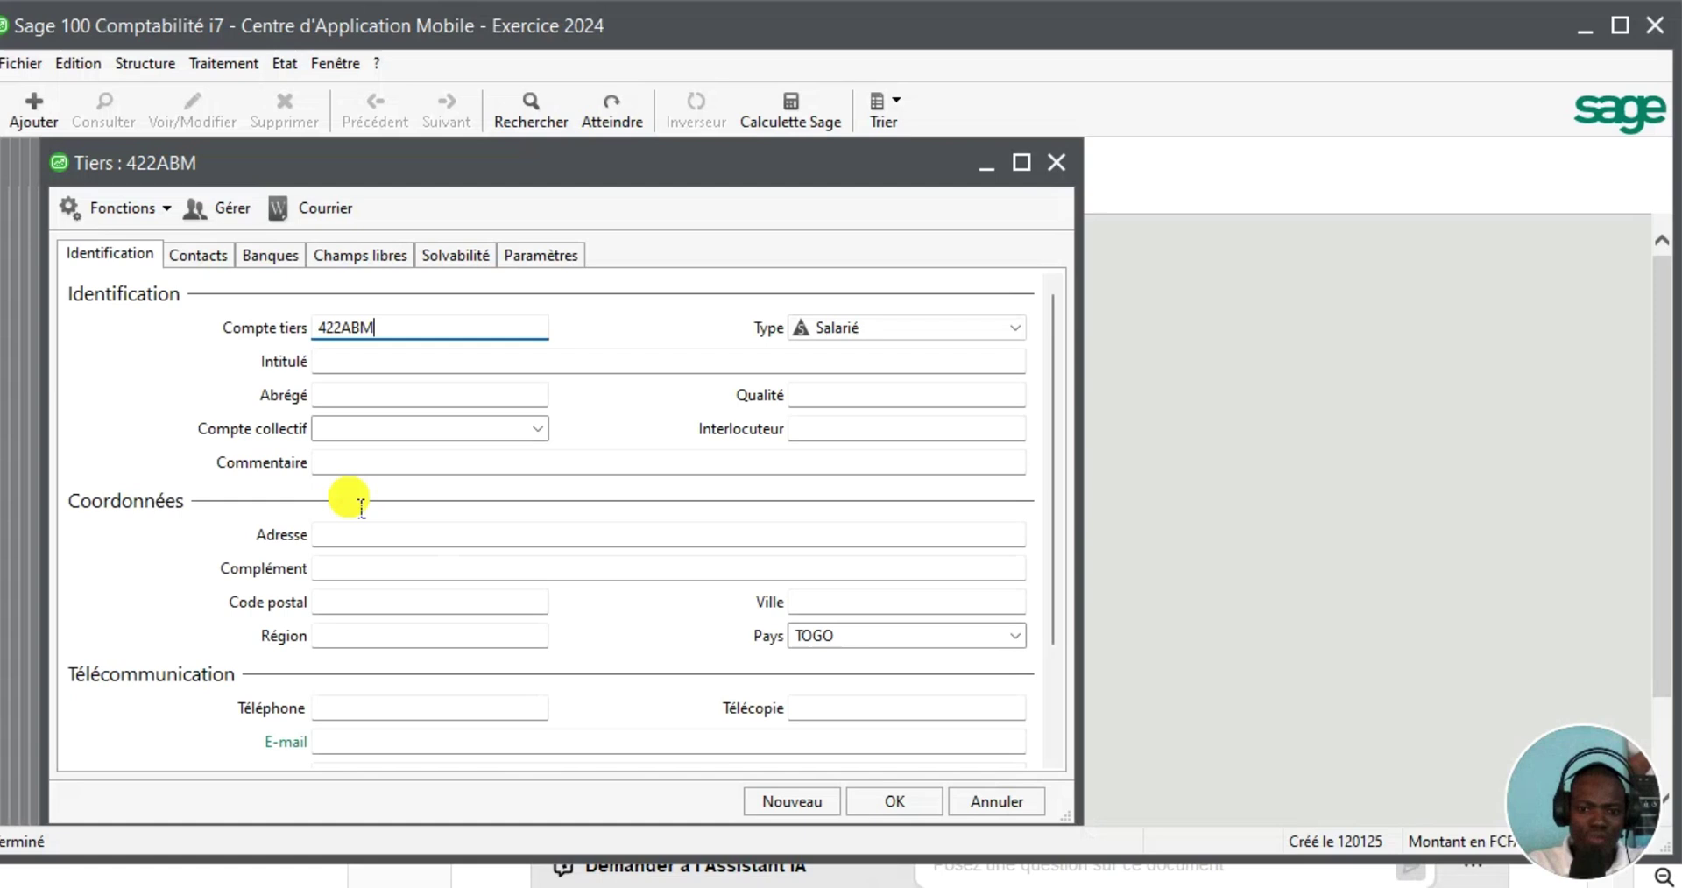
# Enter the employee's name, assign collective account 422000 Personnel, and save the account
pyautogui.click(356, 366)
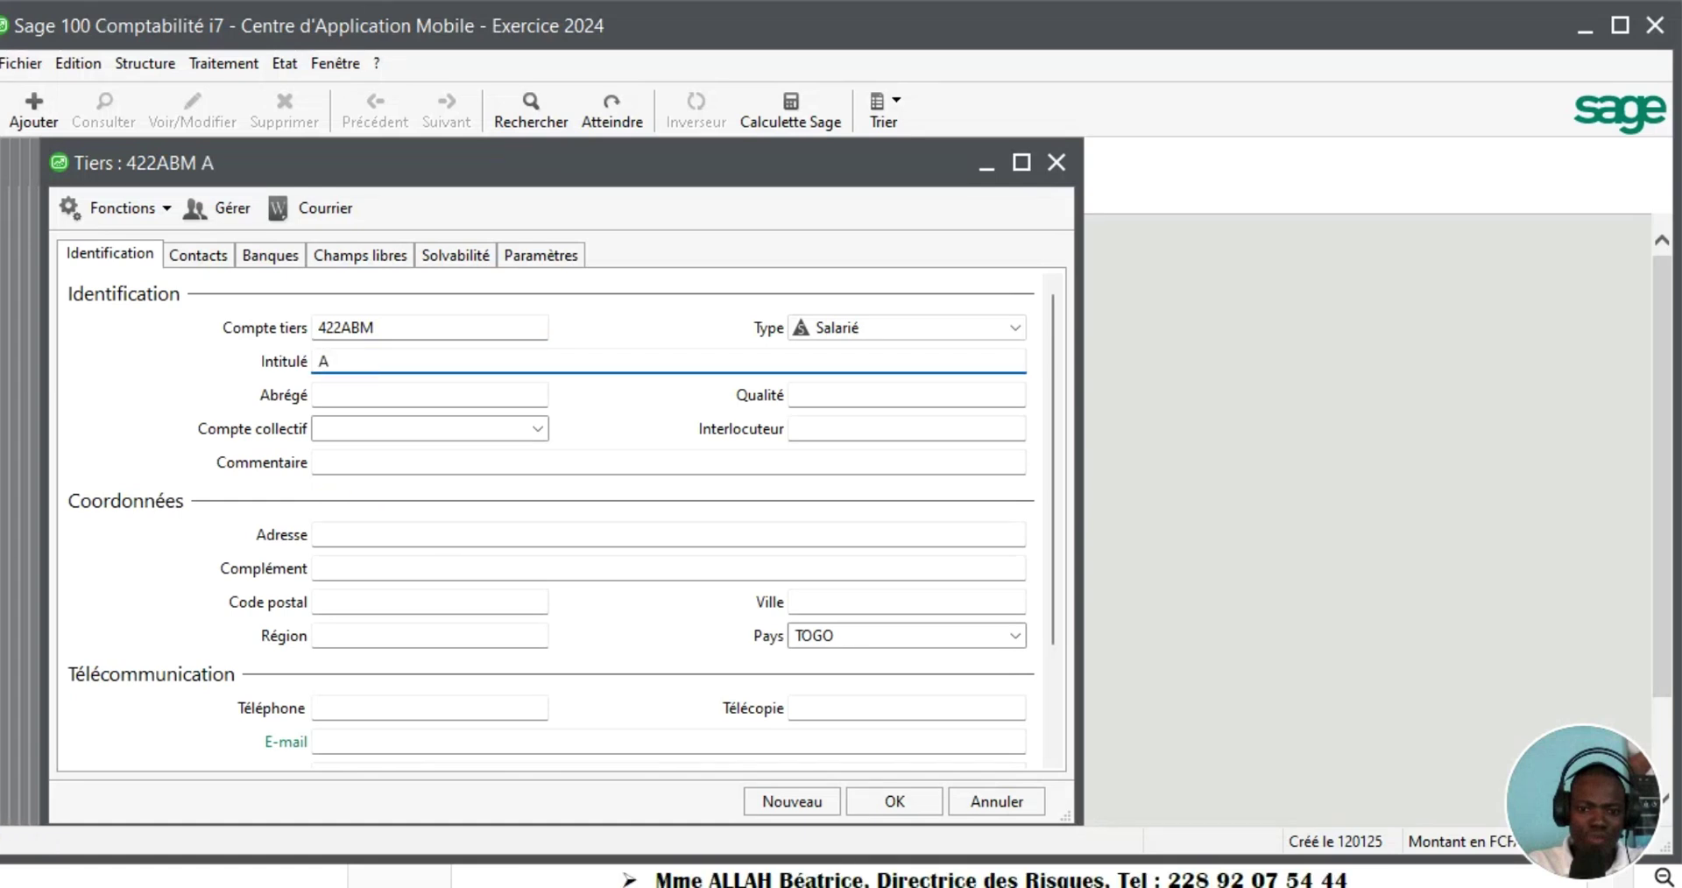
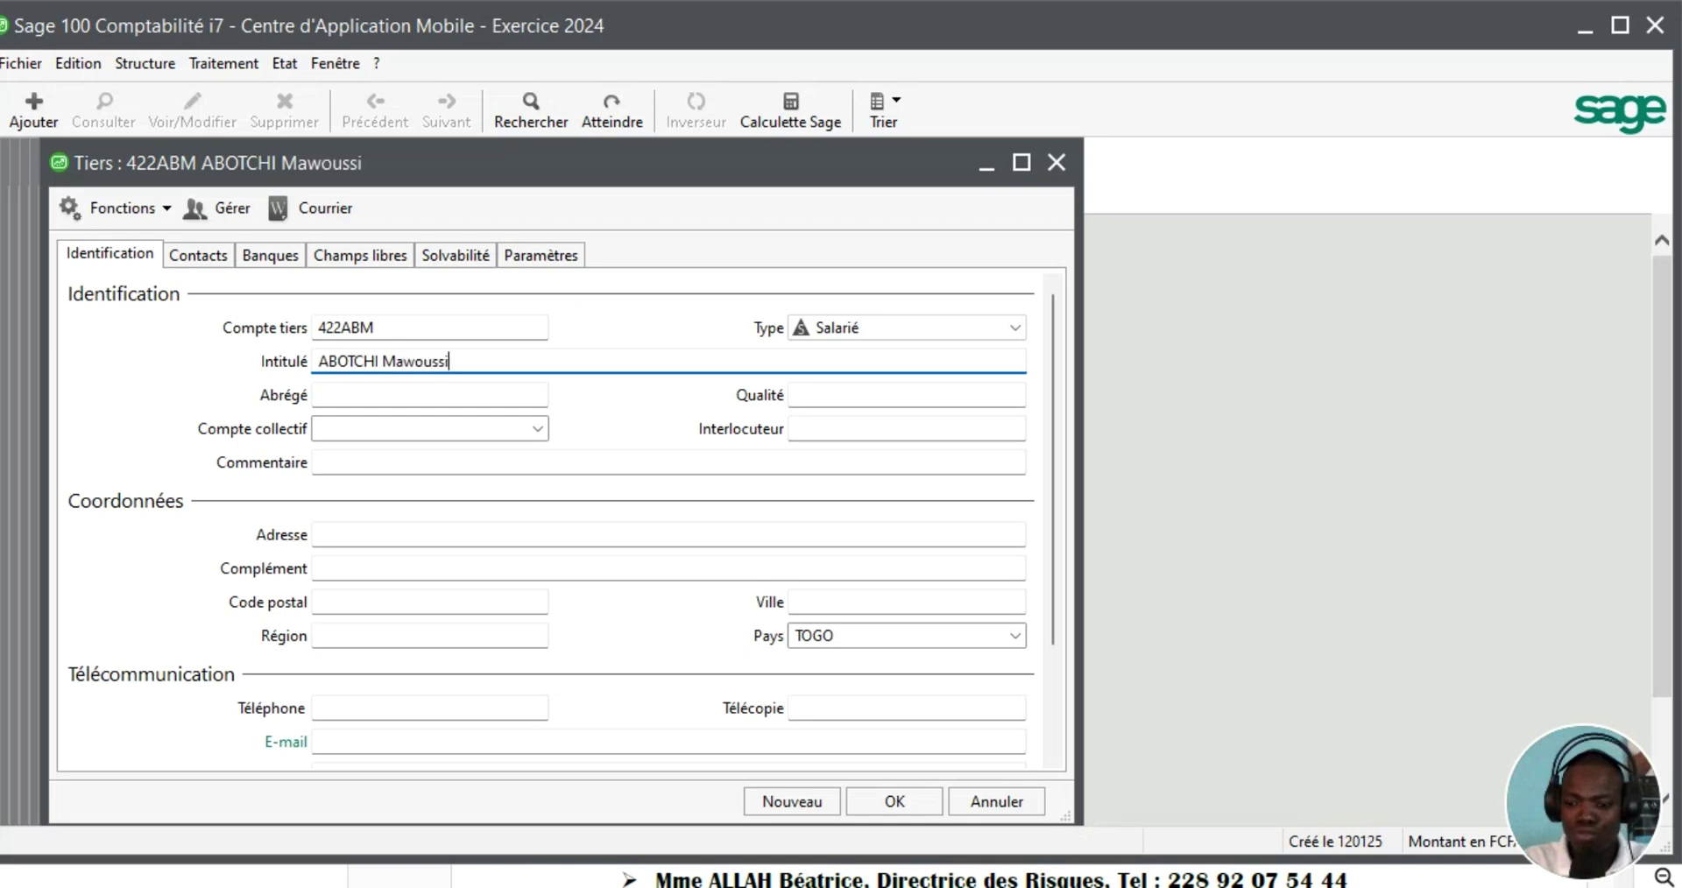
pyautogui.press('Tab')
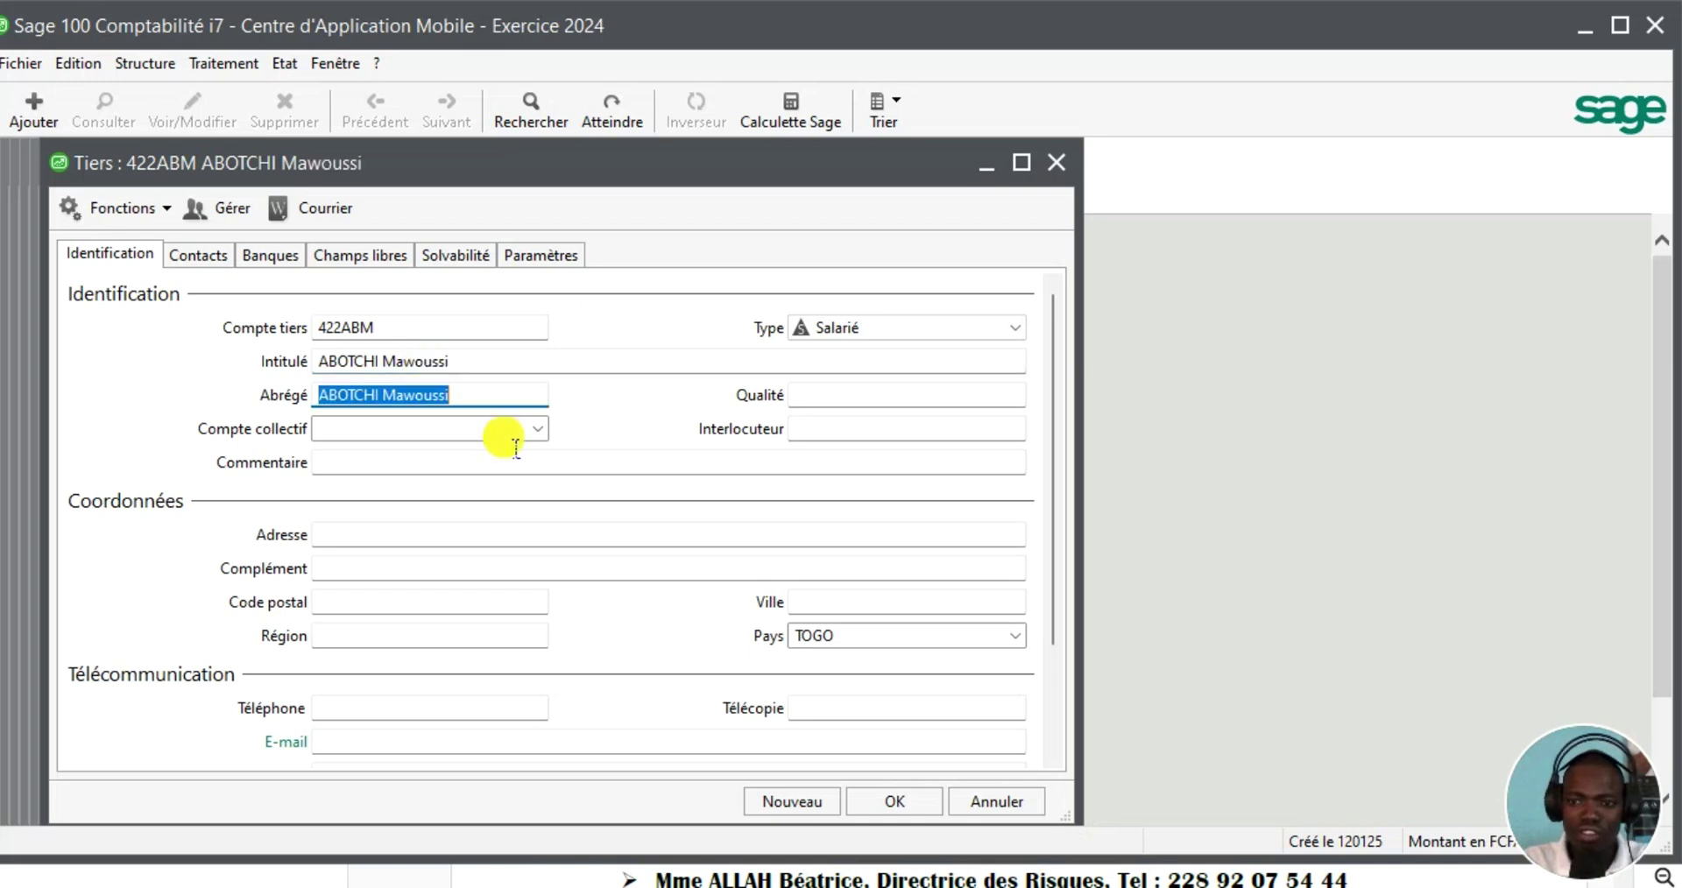
pyautogui.click(537, 431)
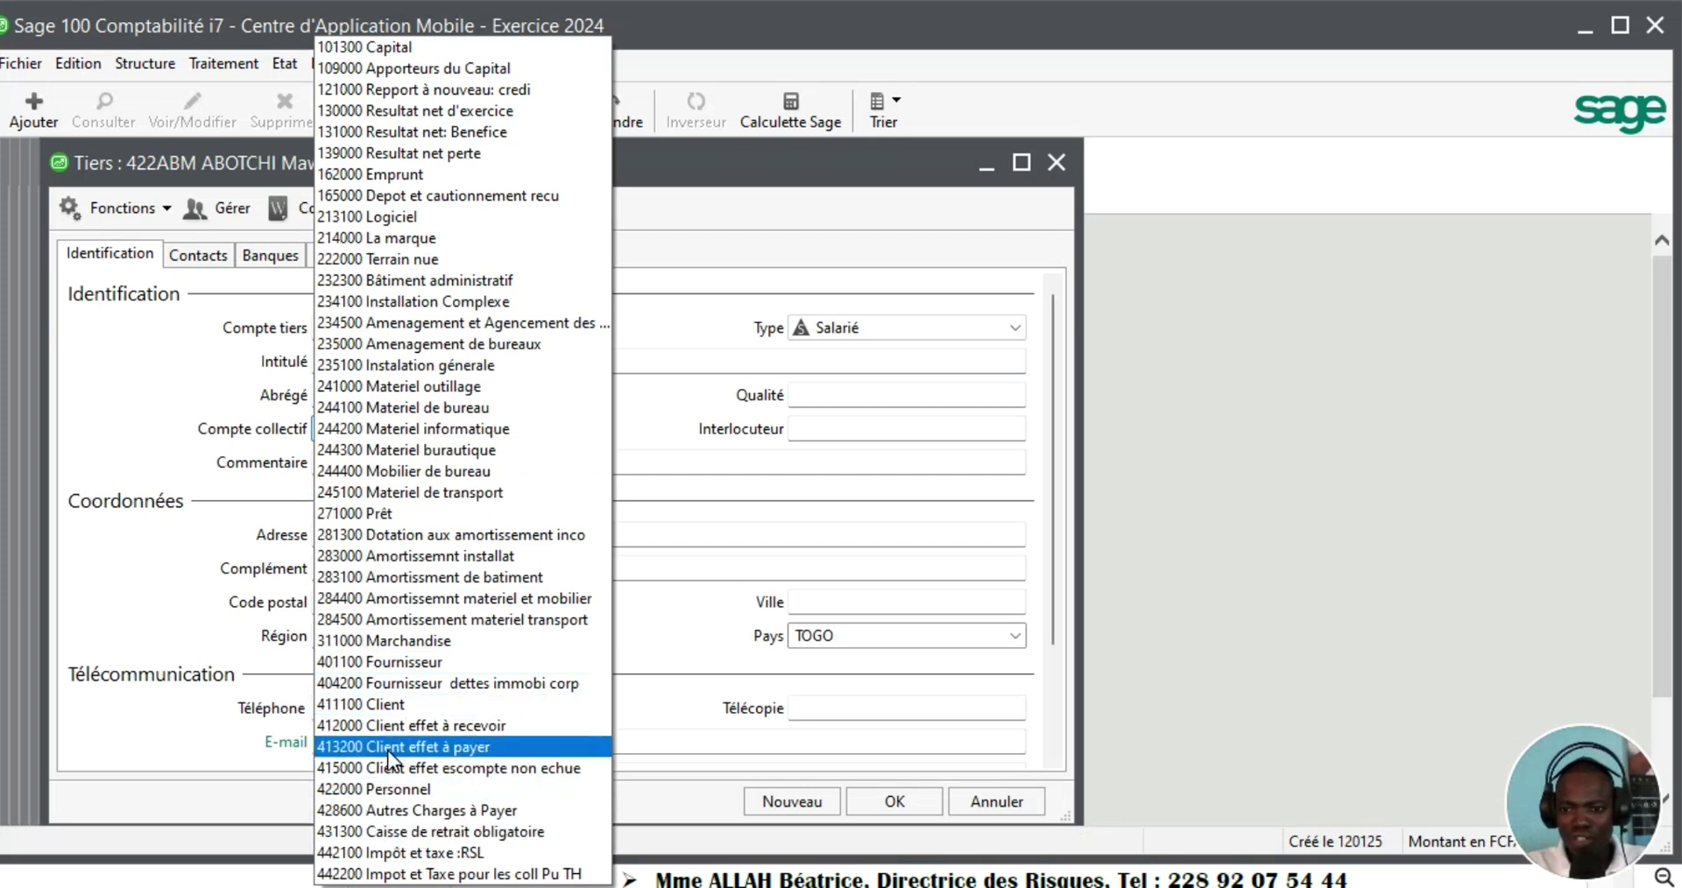
pyautogui.click(393, 784)
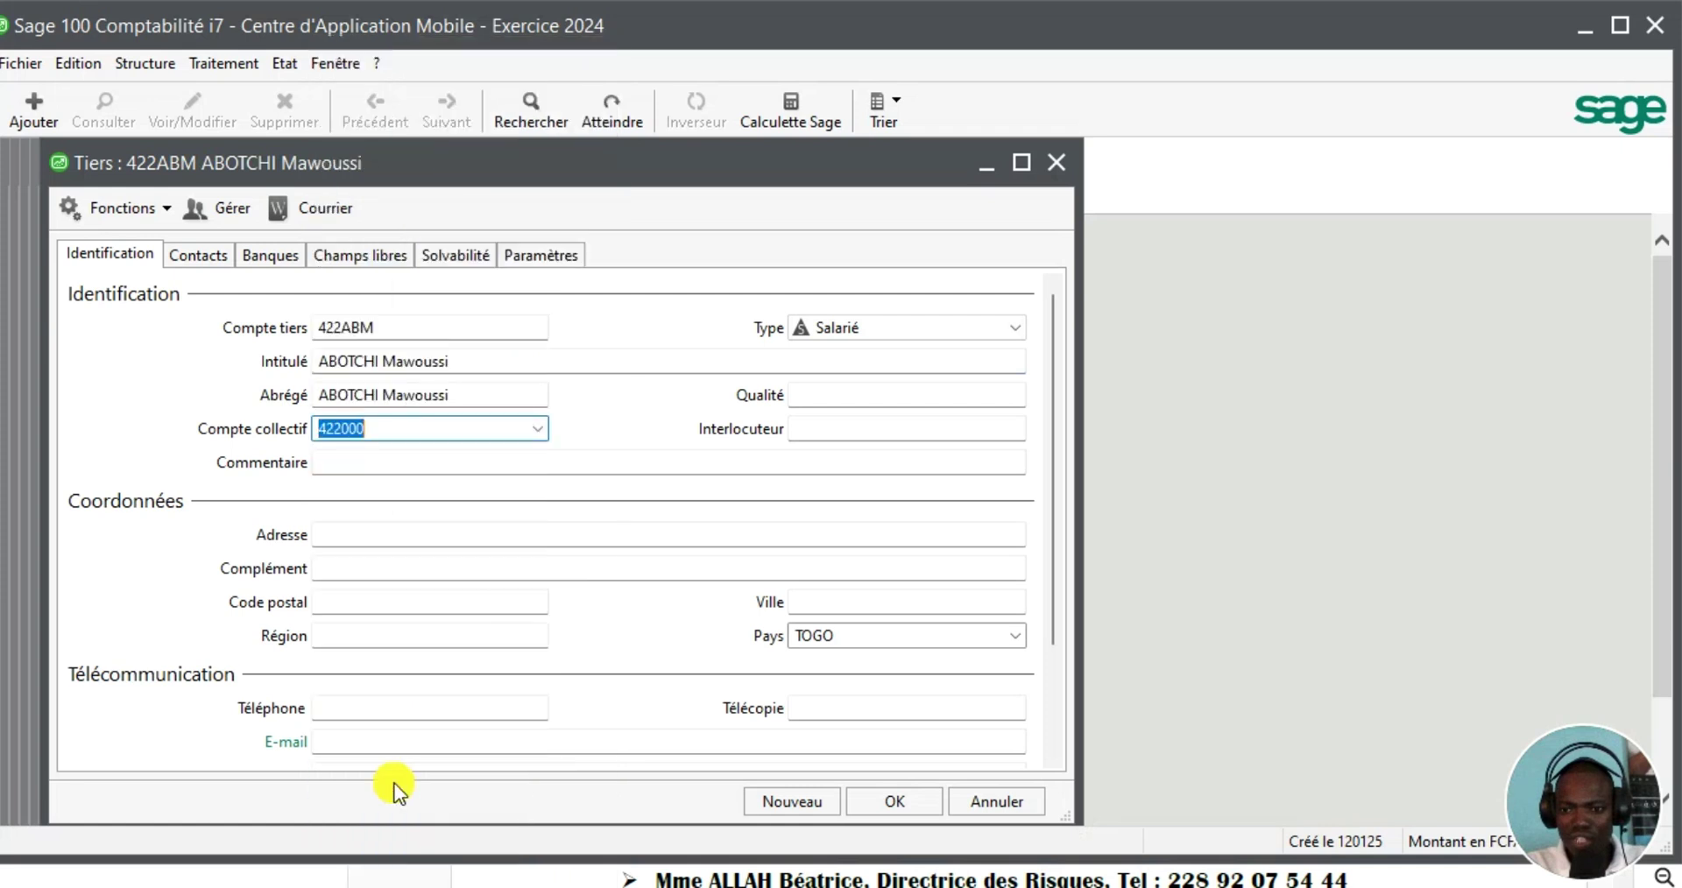
pyautogui.click(795, 799)
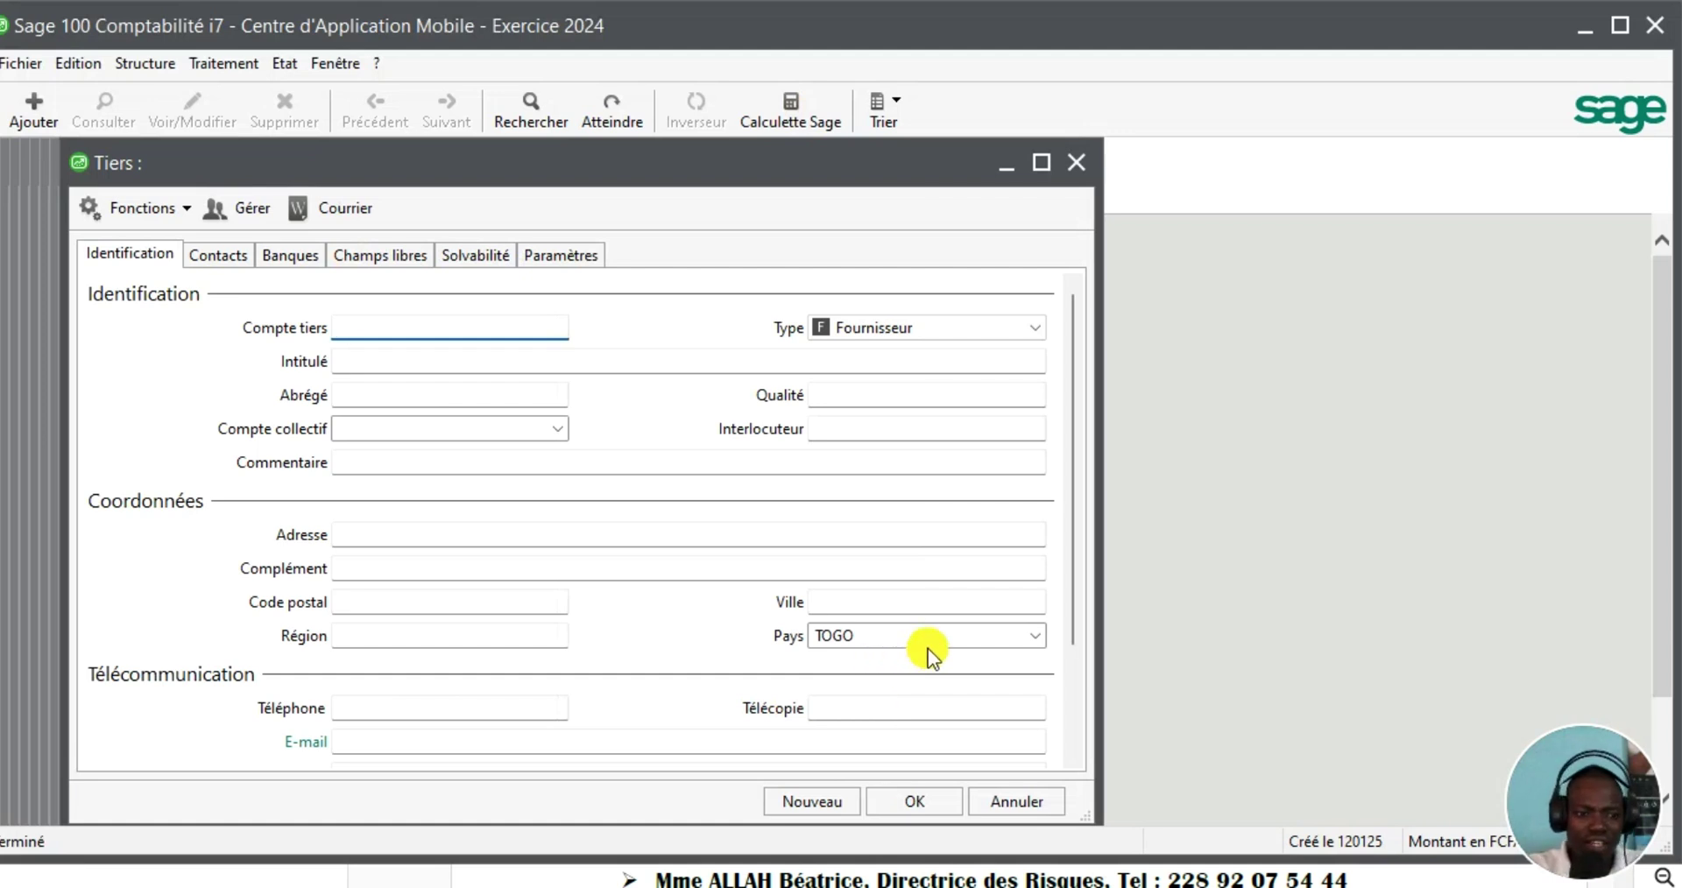
# Review all third-party accounts under Tous in Plan tiers, then close the list
pyautogui.click(904, 799)
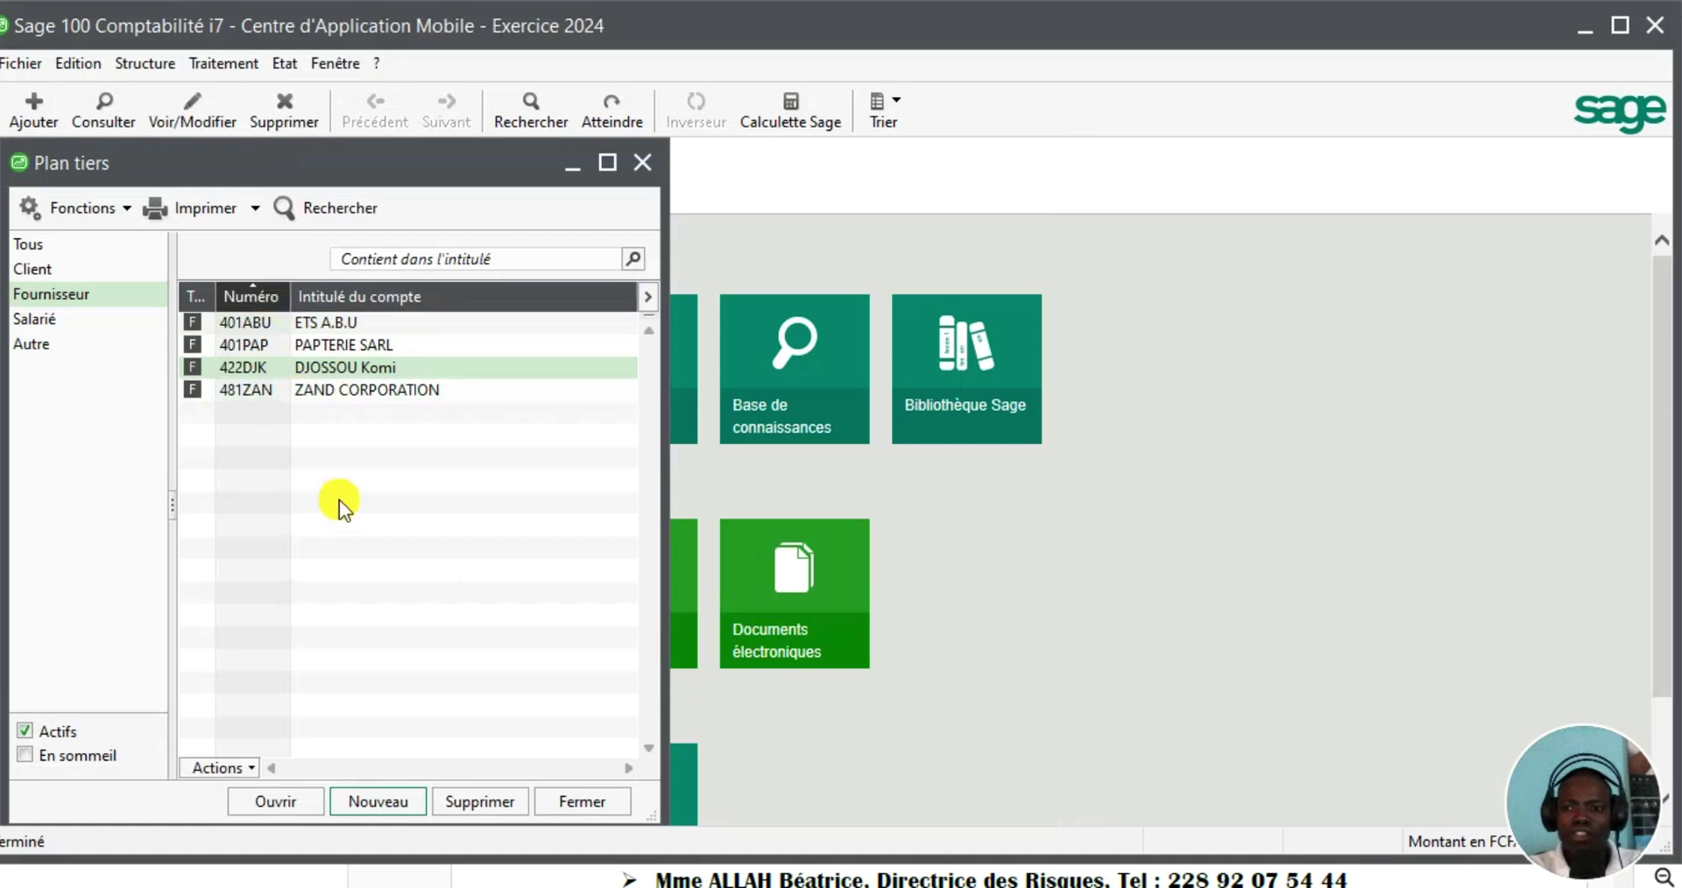
pyautogui.click(30, 246)
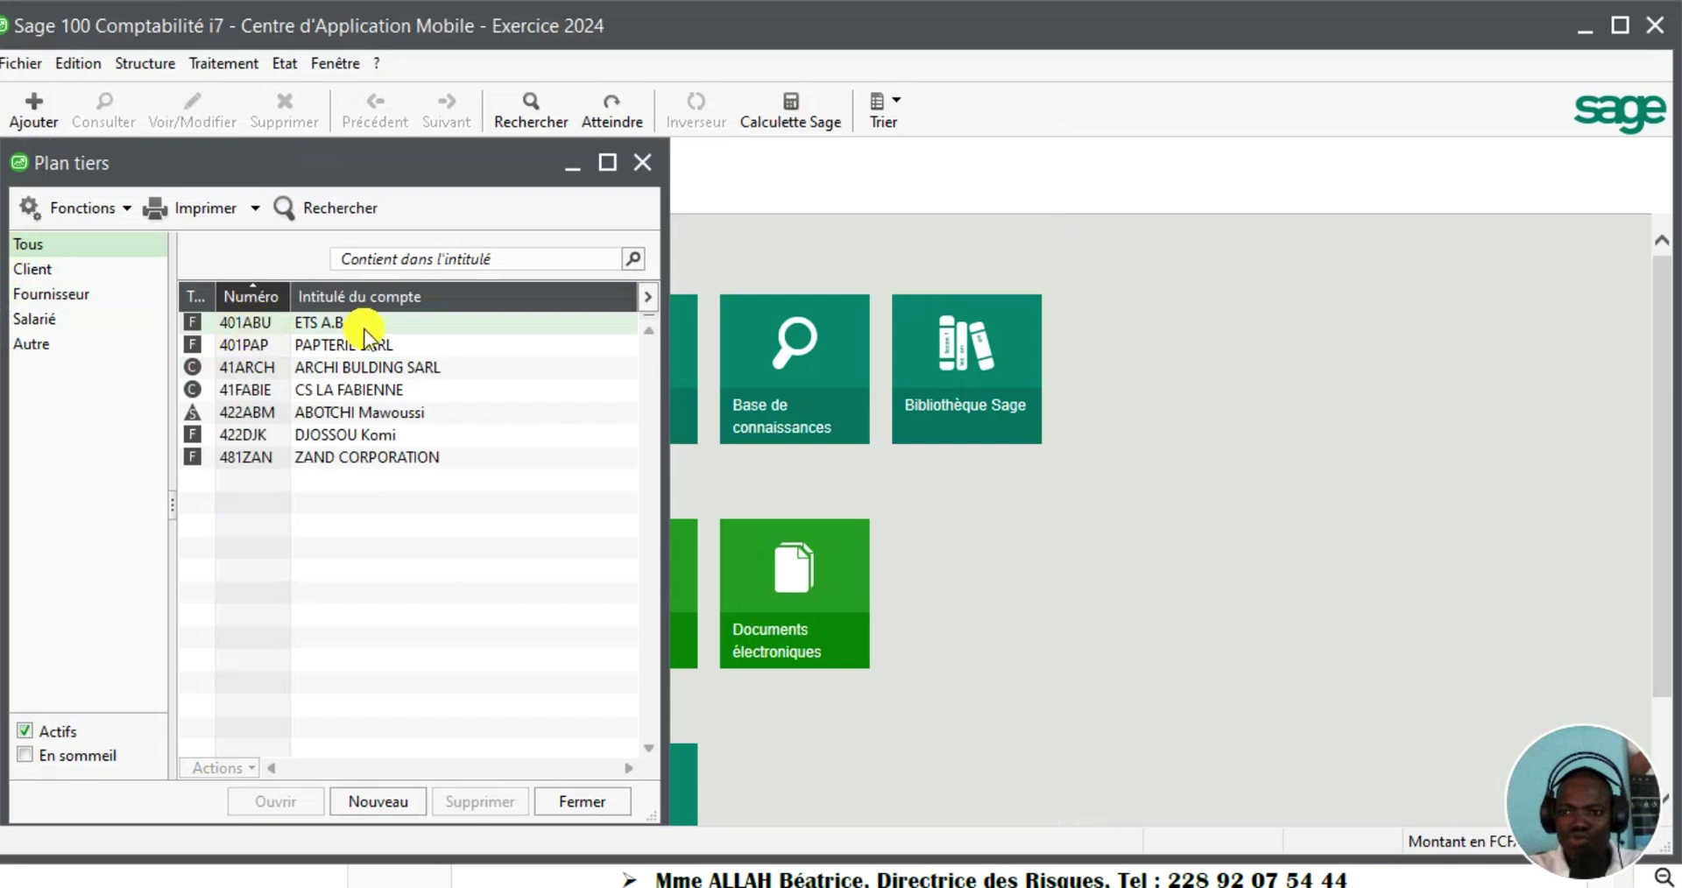
pyautogui.click(303, 457)
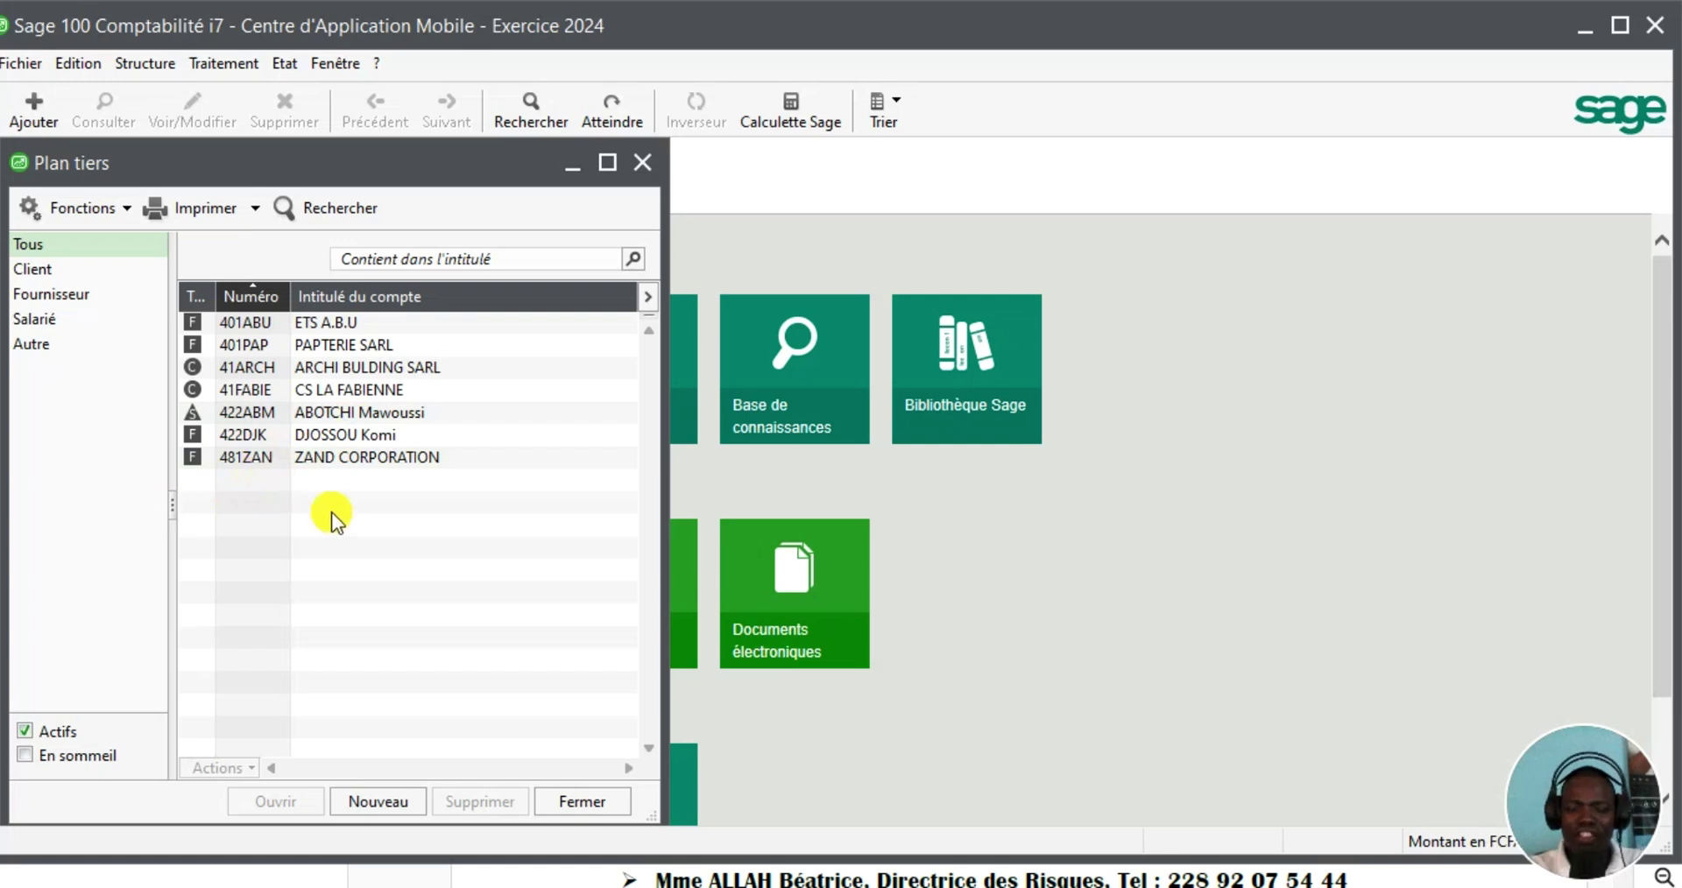
pyautogui.click(593, 799)
pyautogui.click(125, 63)
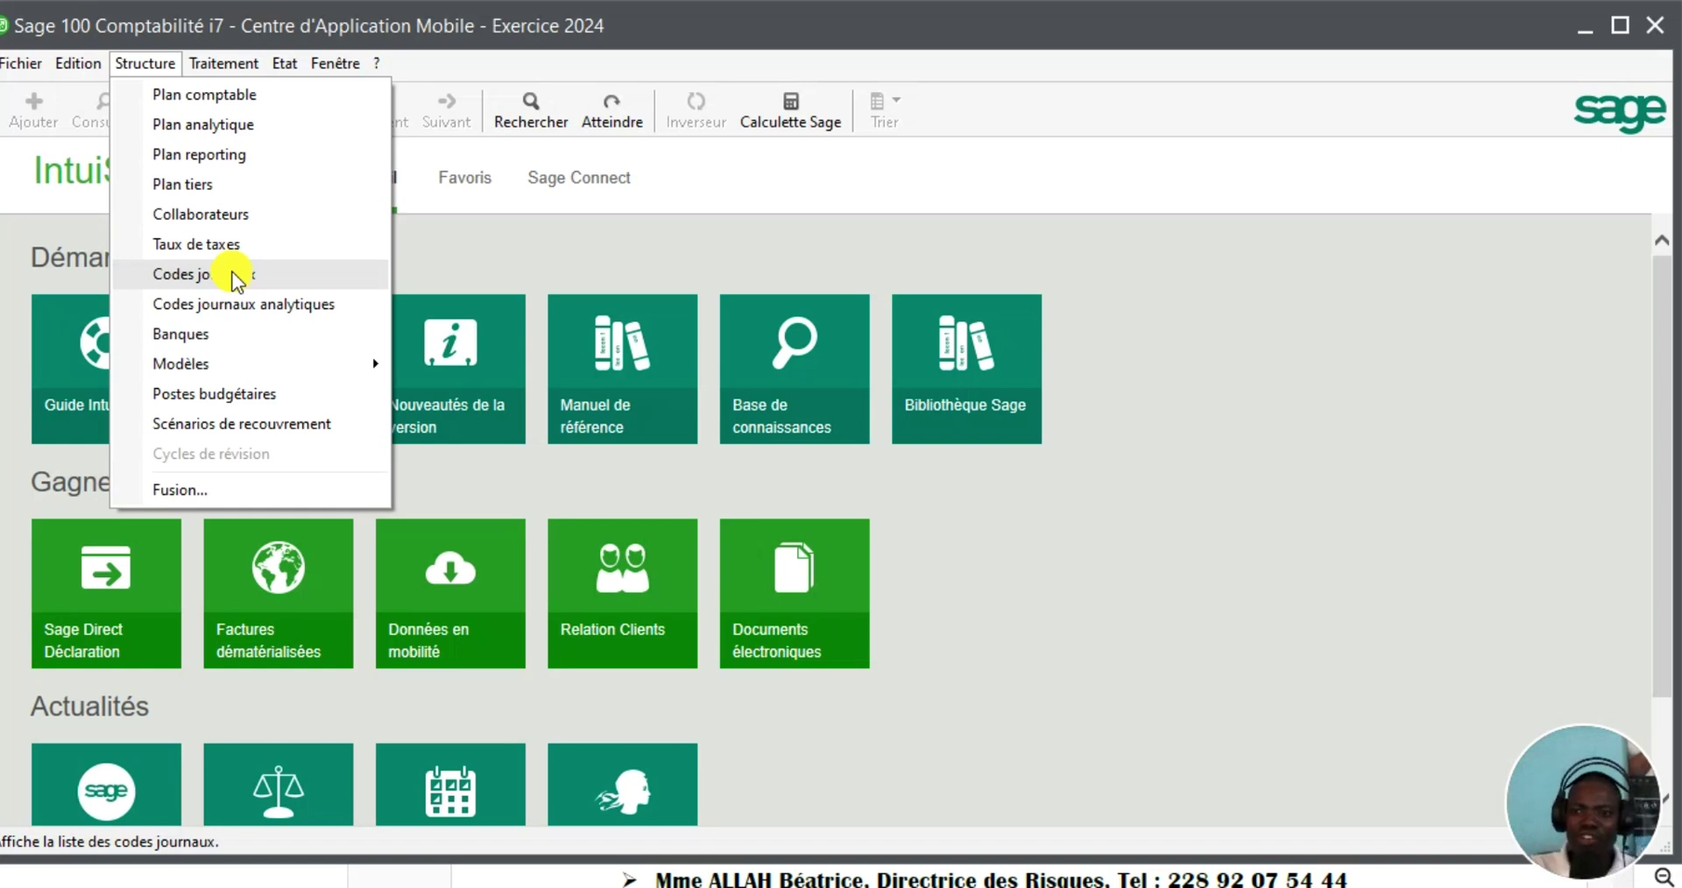
# Create Achats journal J ACHA titled 'Journal des Achats' under Codes journaux
pyautogui.click(235, 275)
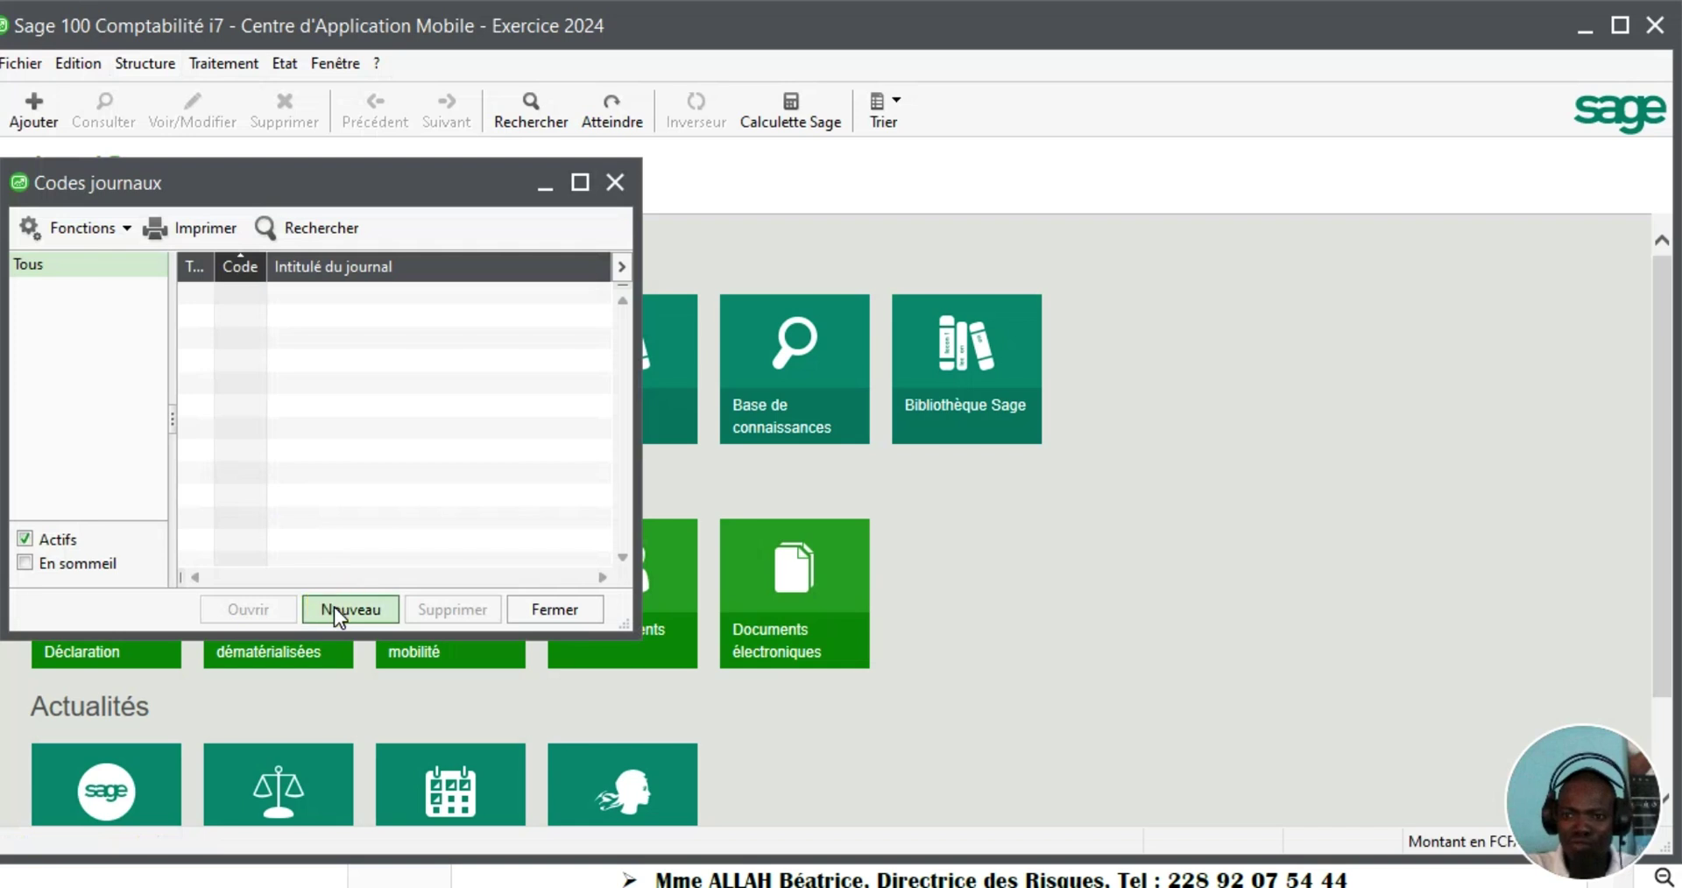
pyautogui.click(334, 607)
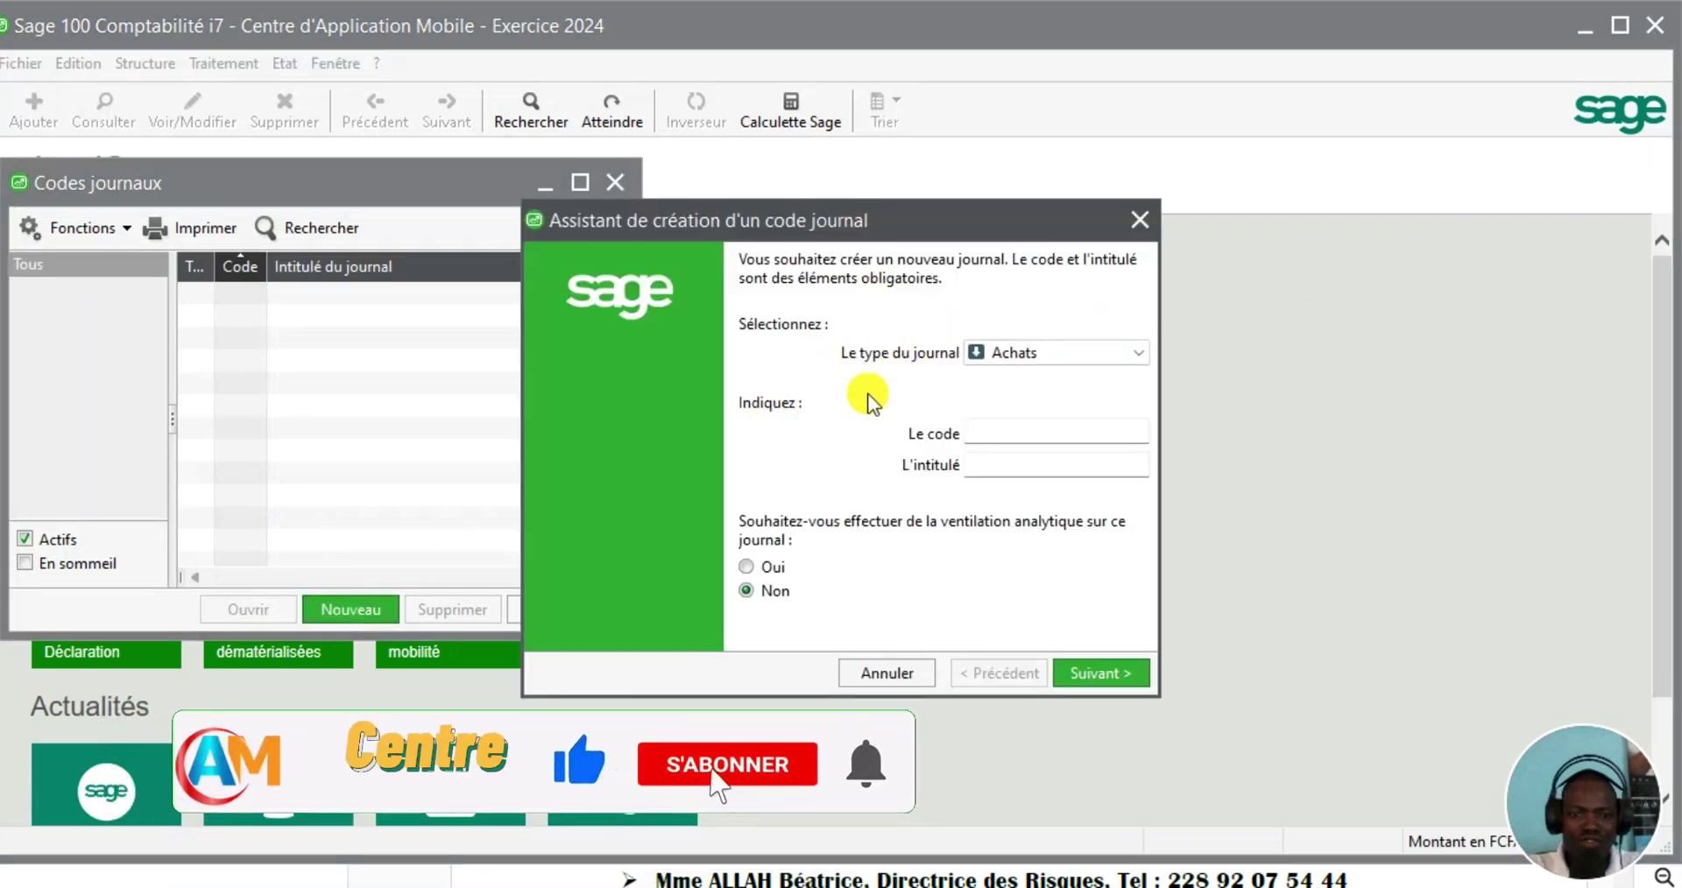
pyautogui.click(1140, 356)
pyautogui.click(1074, 375)
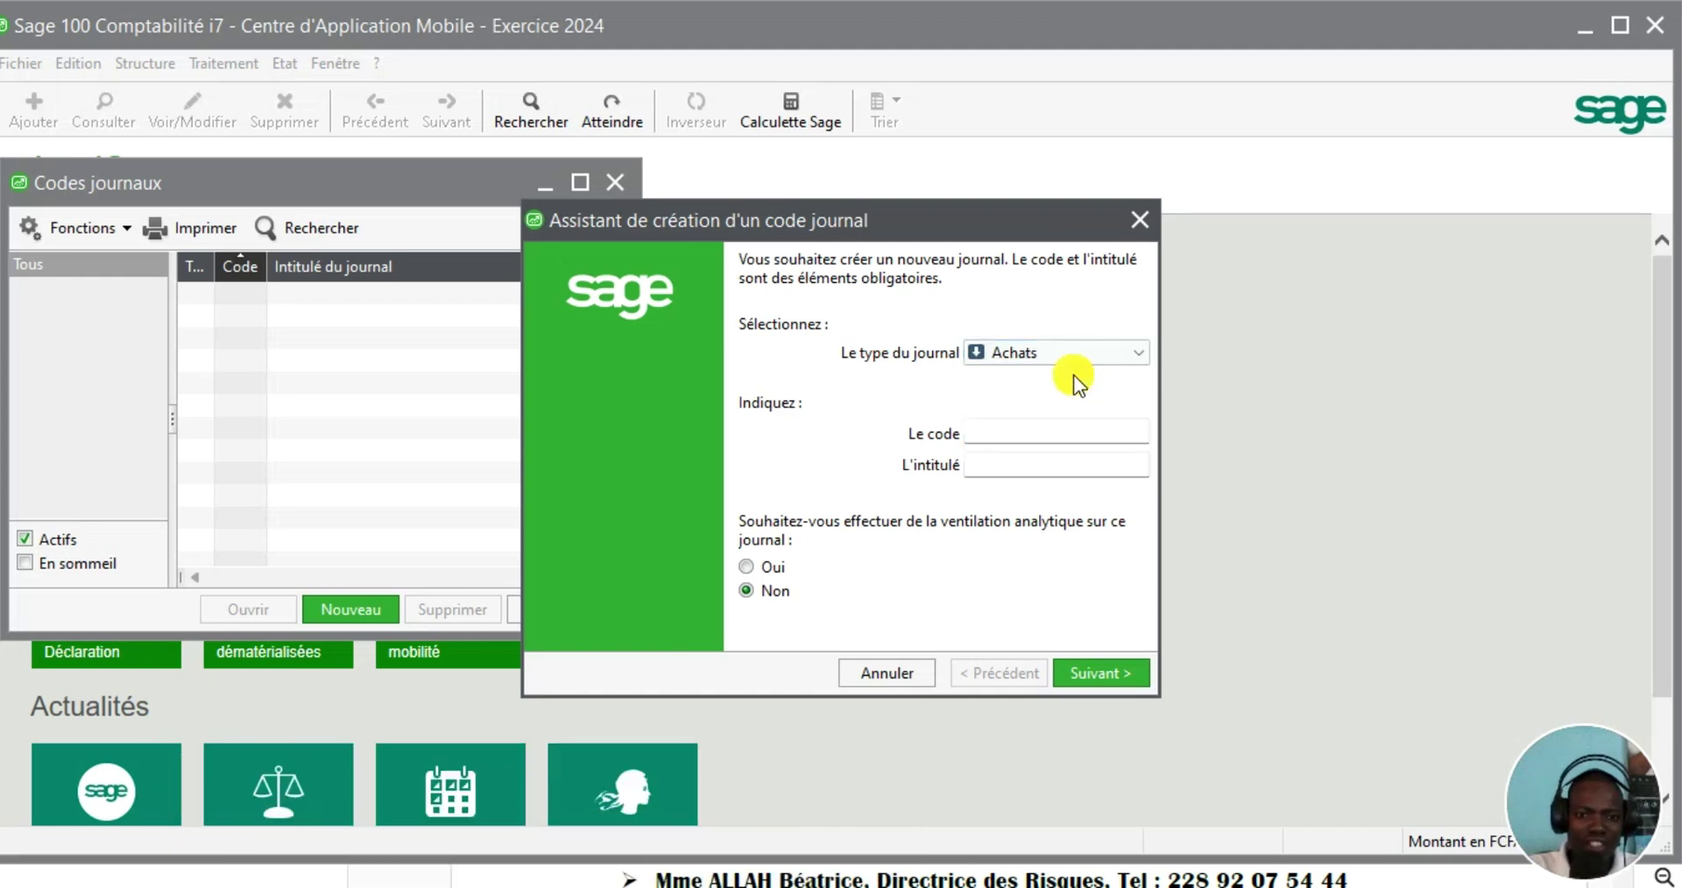
pyautogui.click(1010, 437)
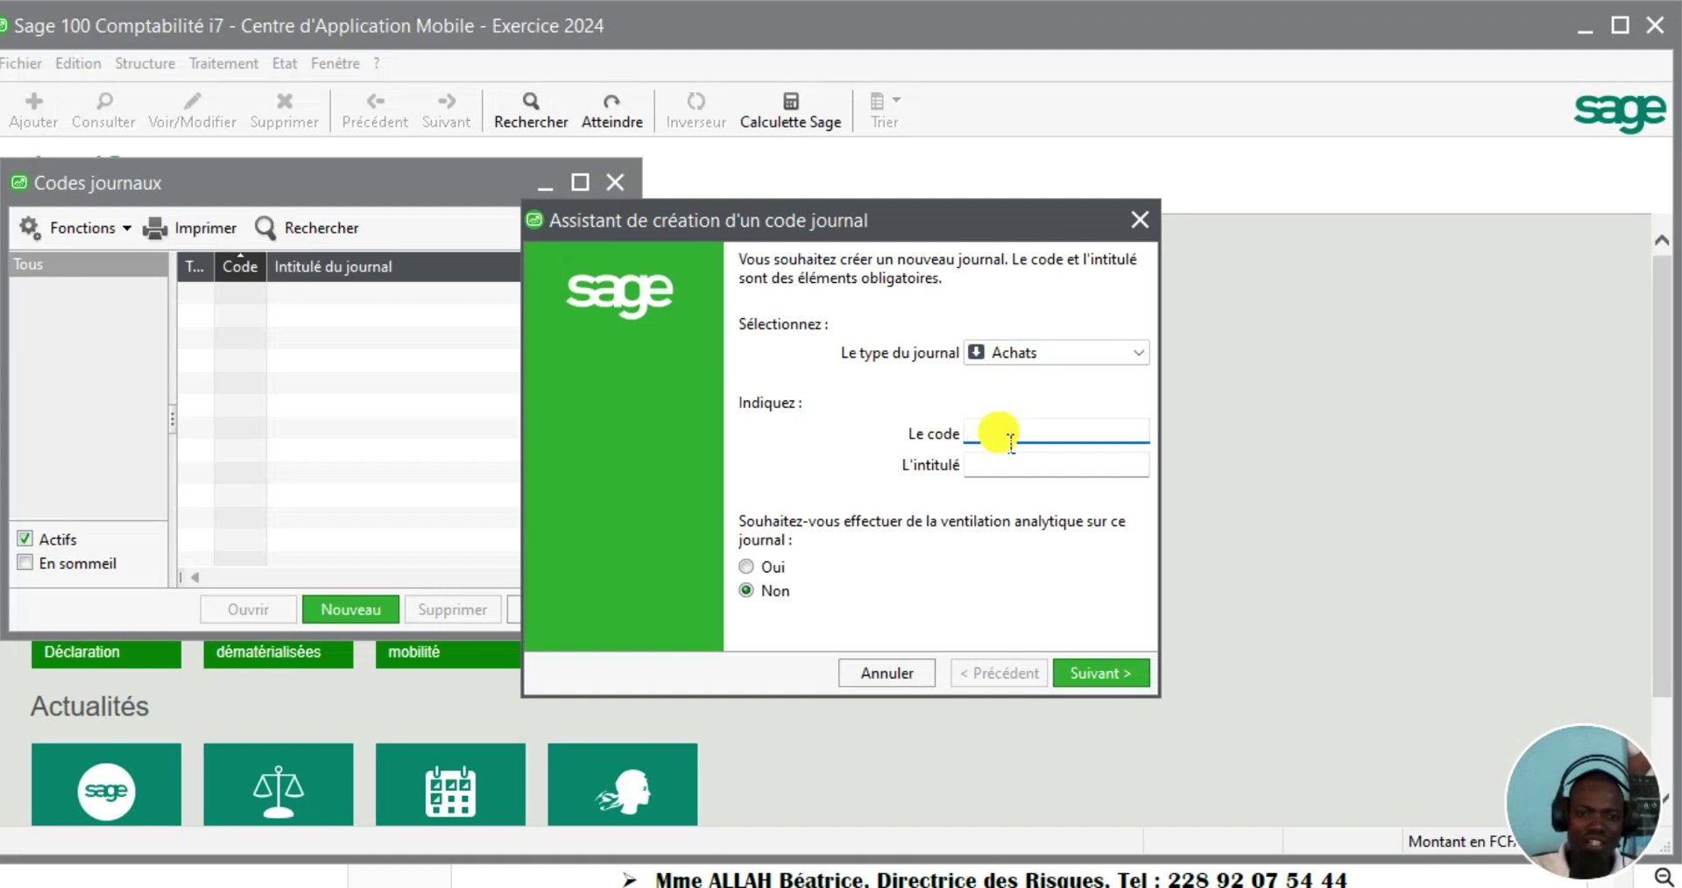
pyautogui.write('J')
pyautogui.press('BackSpace')
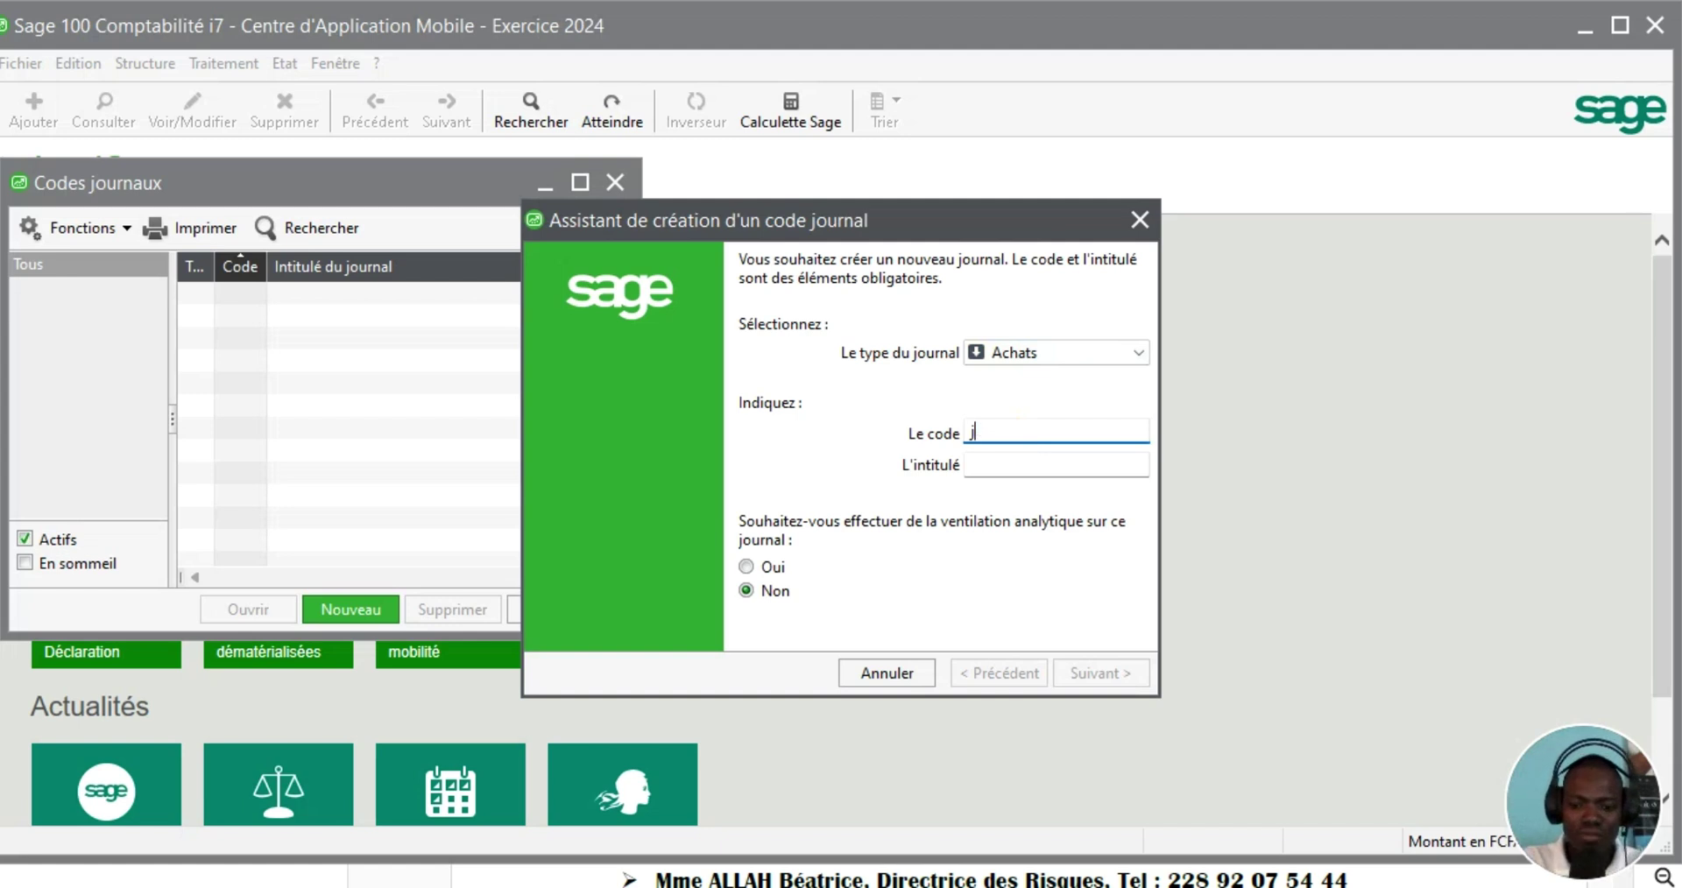
pyautogui.write('J ACHA')
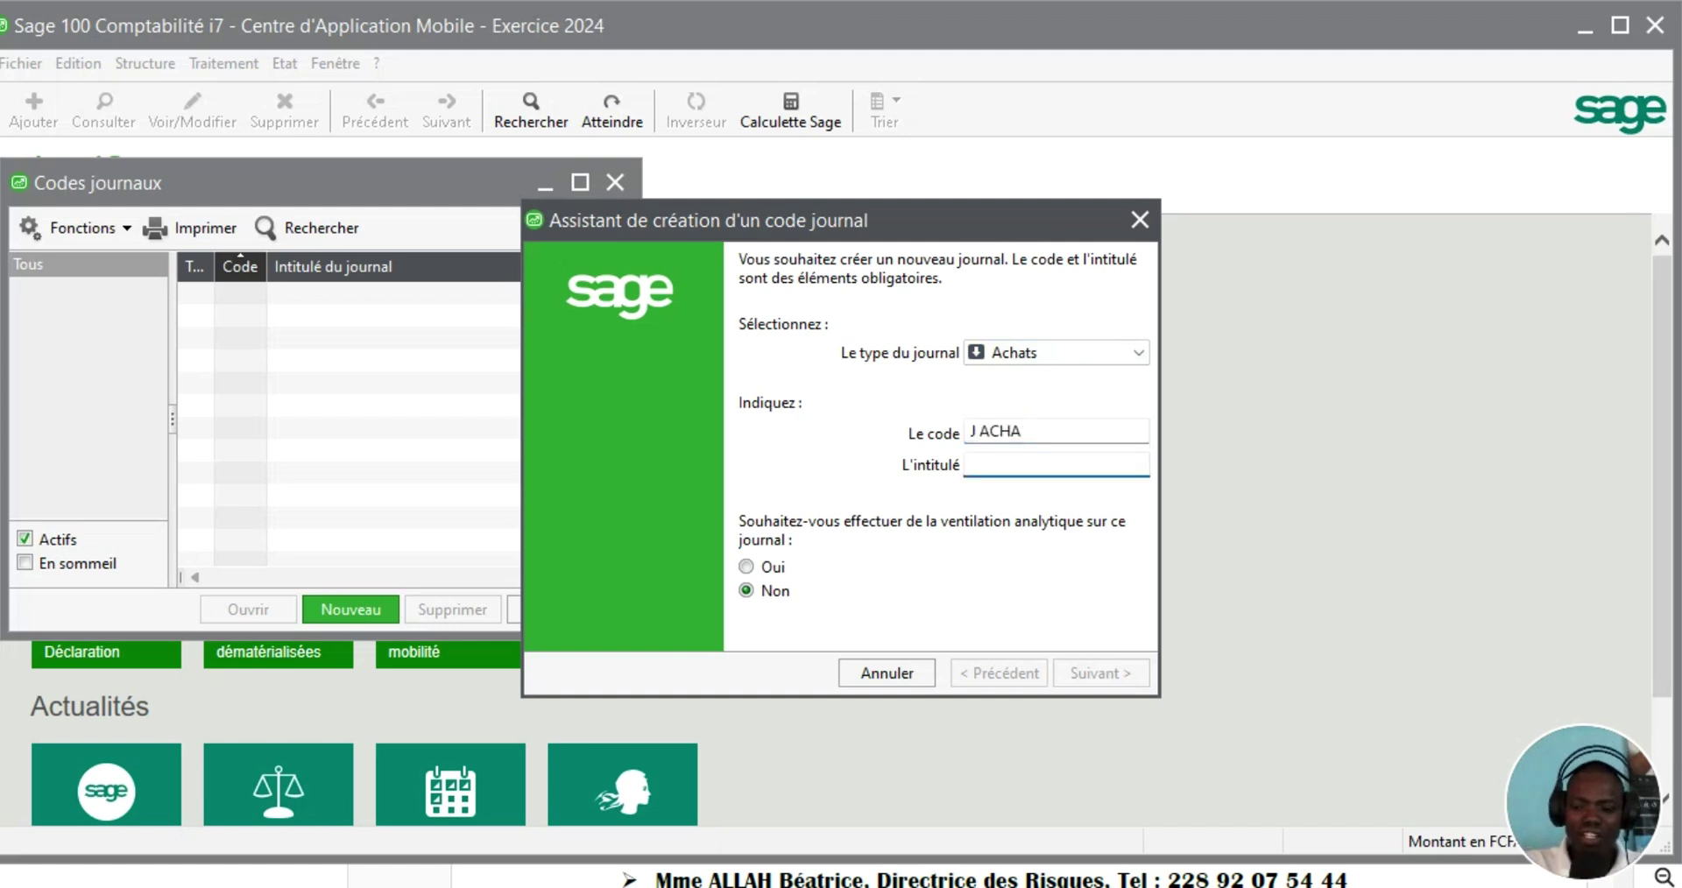
pyautogui.write('Journal des Achats')
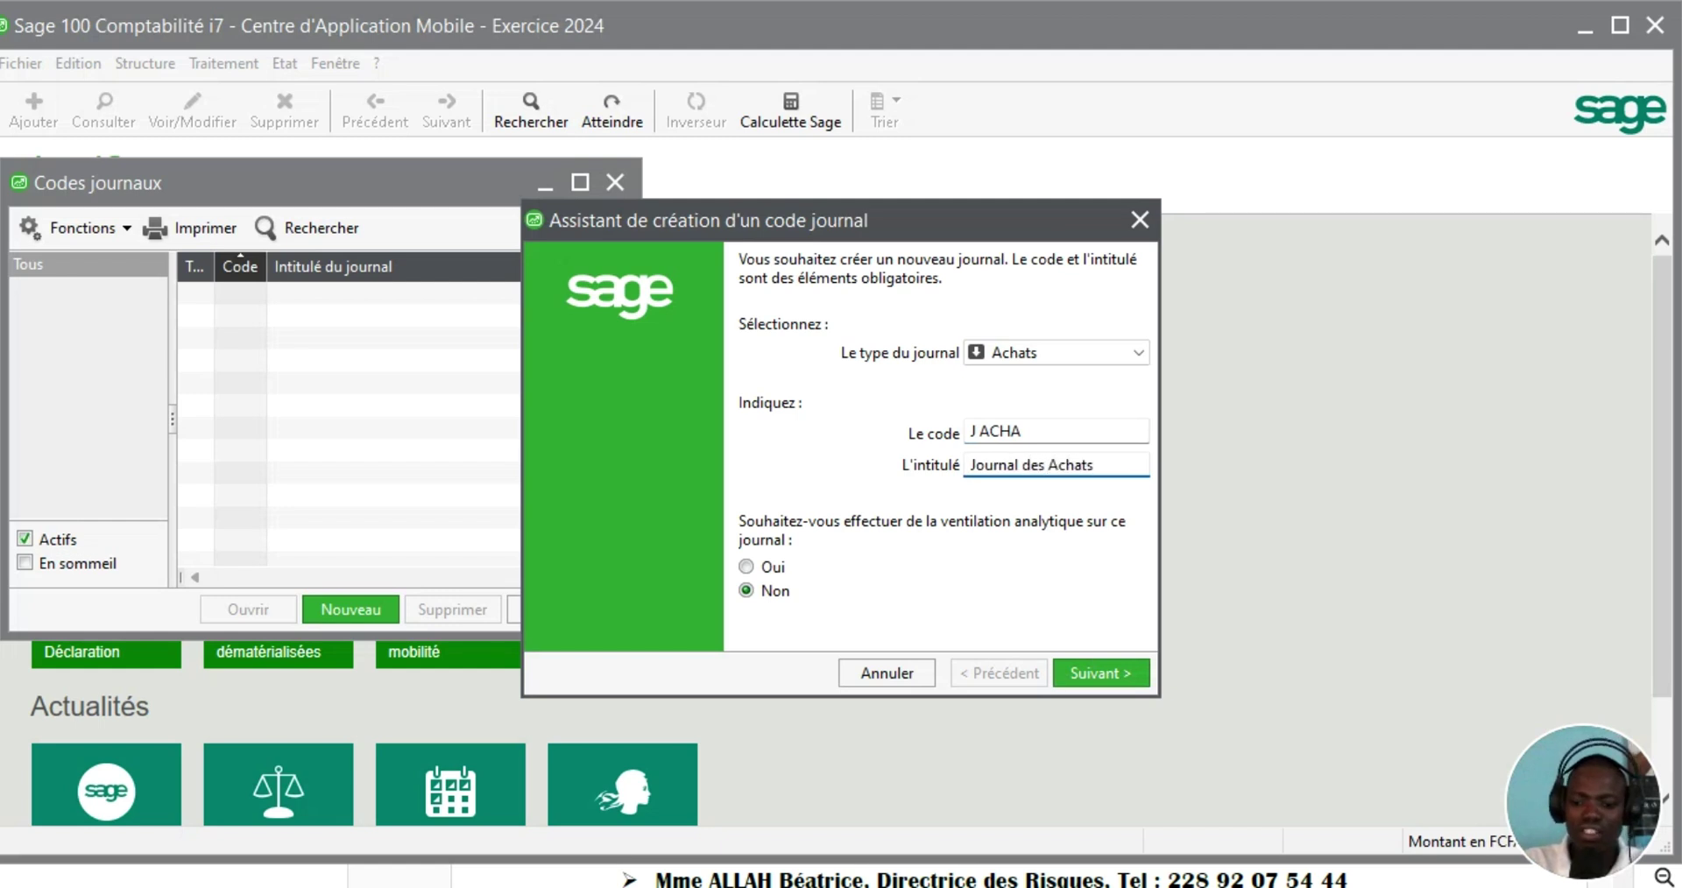
pyautogui.click(1102, 676)
pyautogui.click(1103, 678)
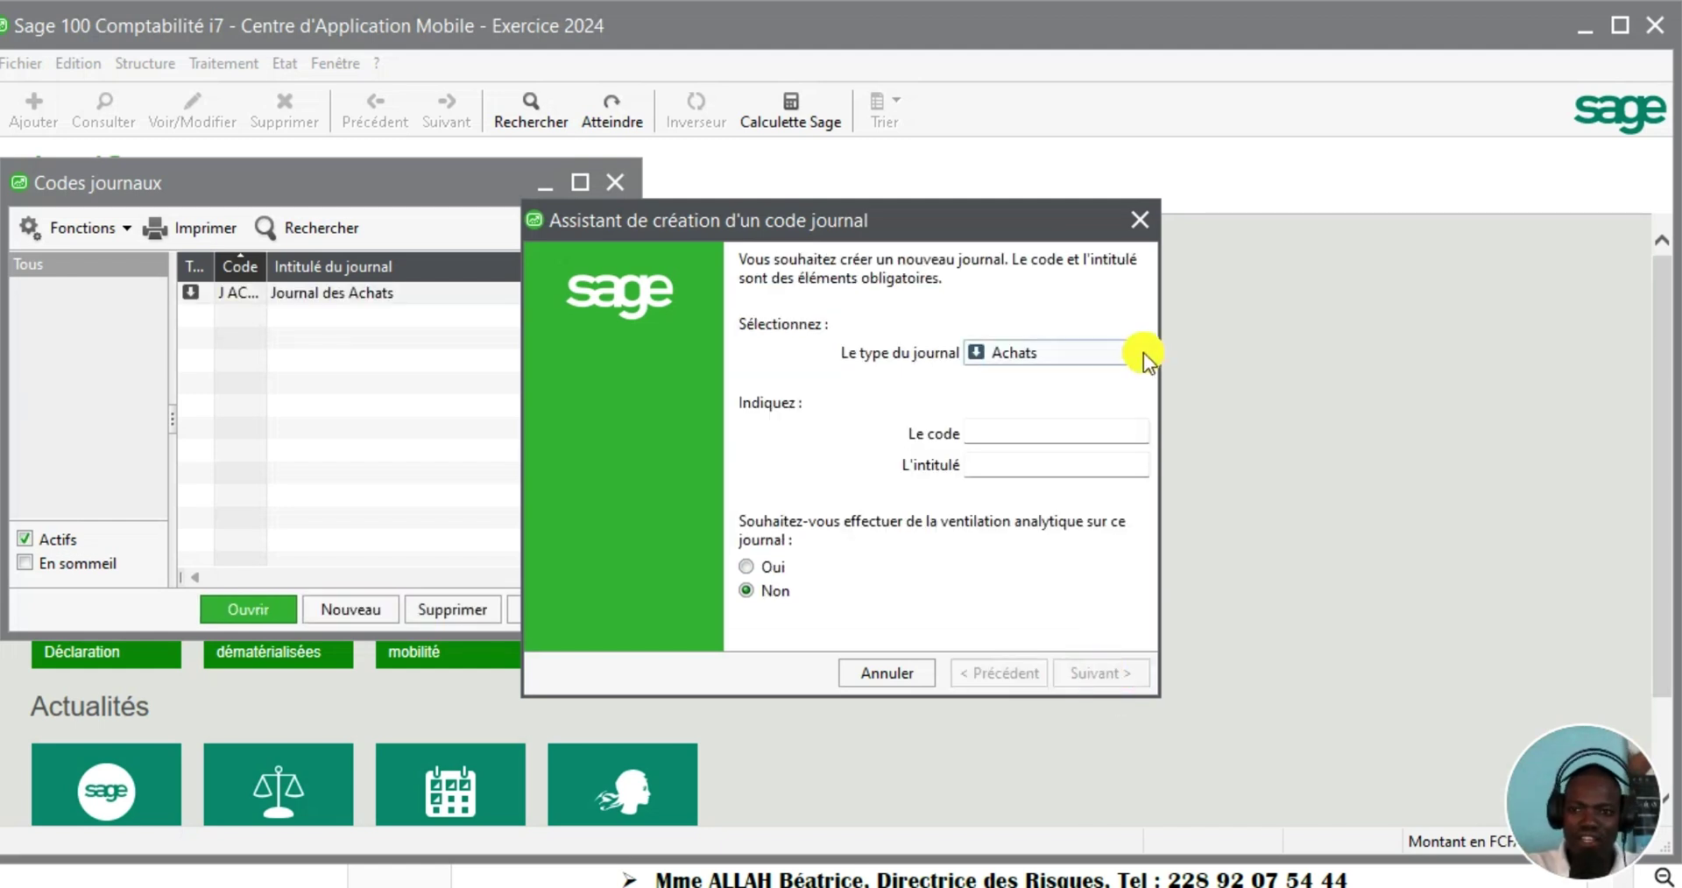
# Create Ventes journal J VENT titled 'Journal de Vente'
pyautogui.click(1144, 352)
pyautogui.click(1023, 401)
pyautogui.click(1011, 432)
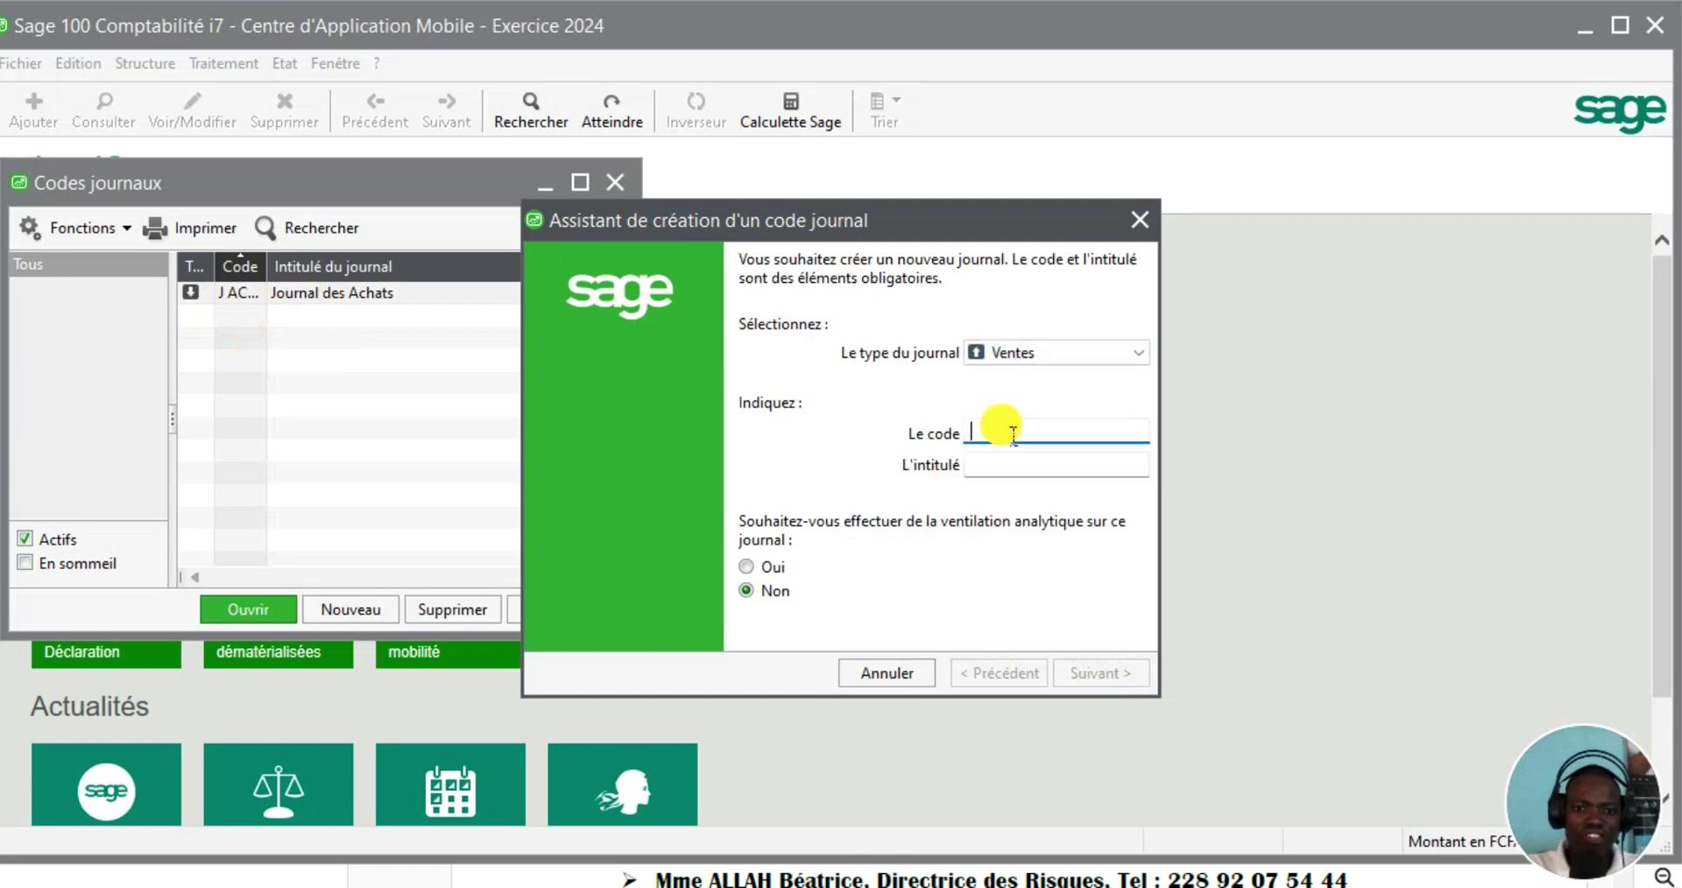
pyautogui.write('J VENT')
pyautogui.click(996, 463)
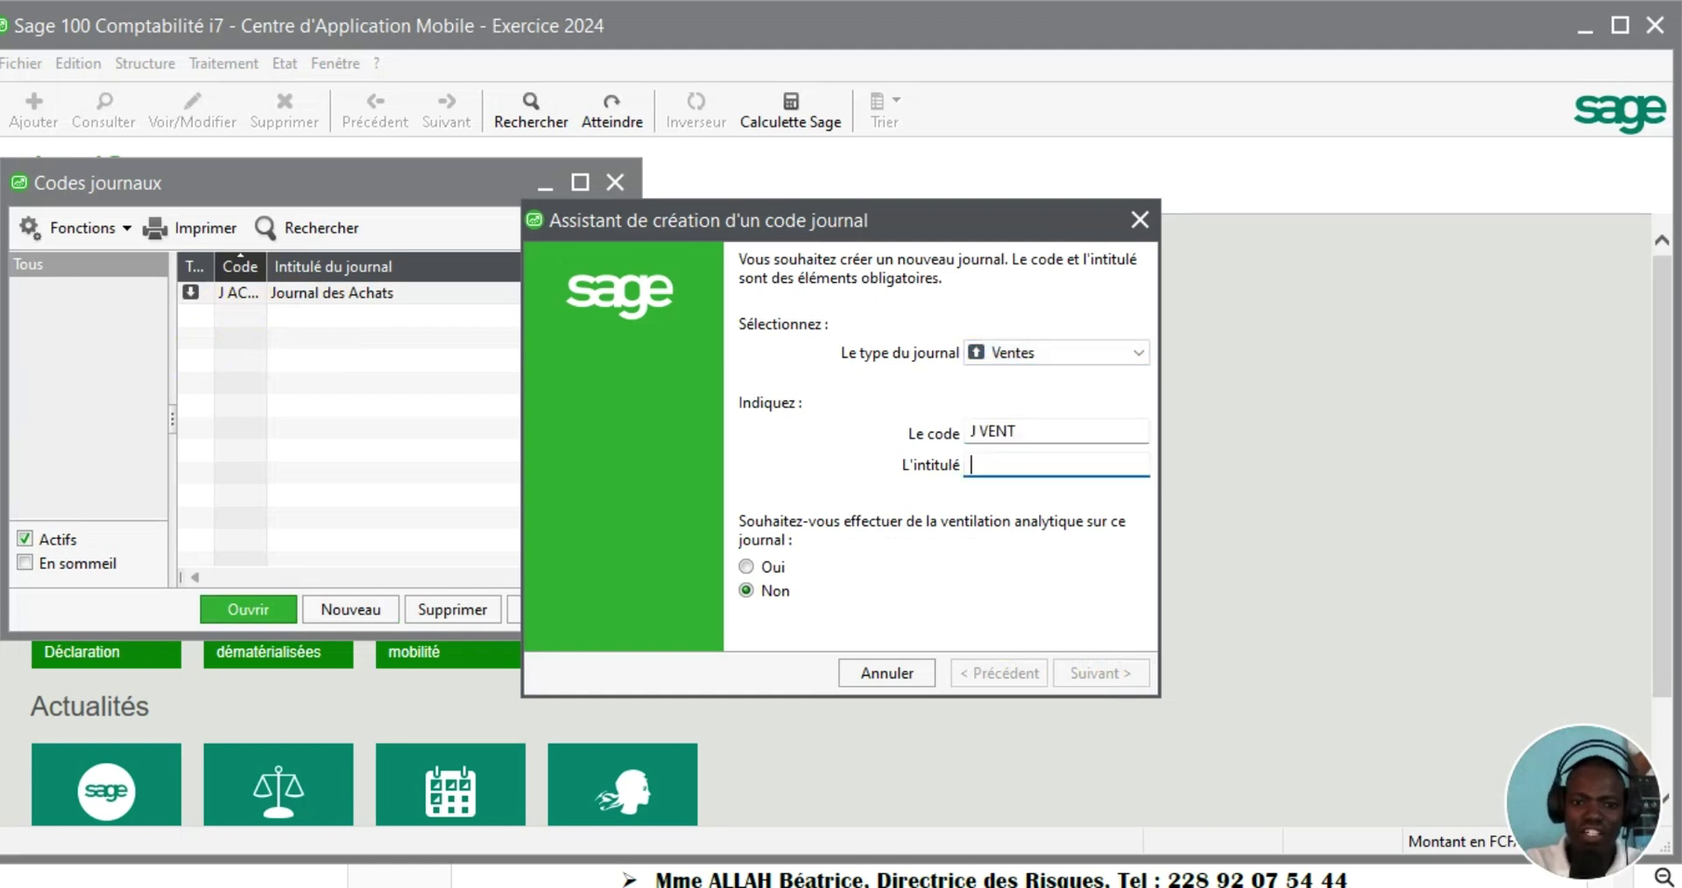
pyautogui.write('Jour')
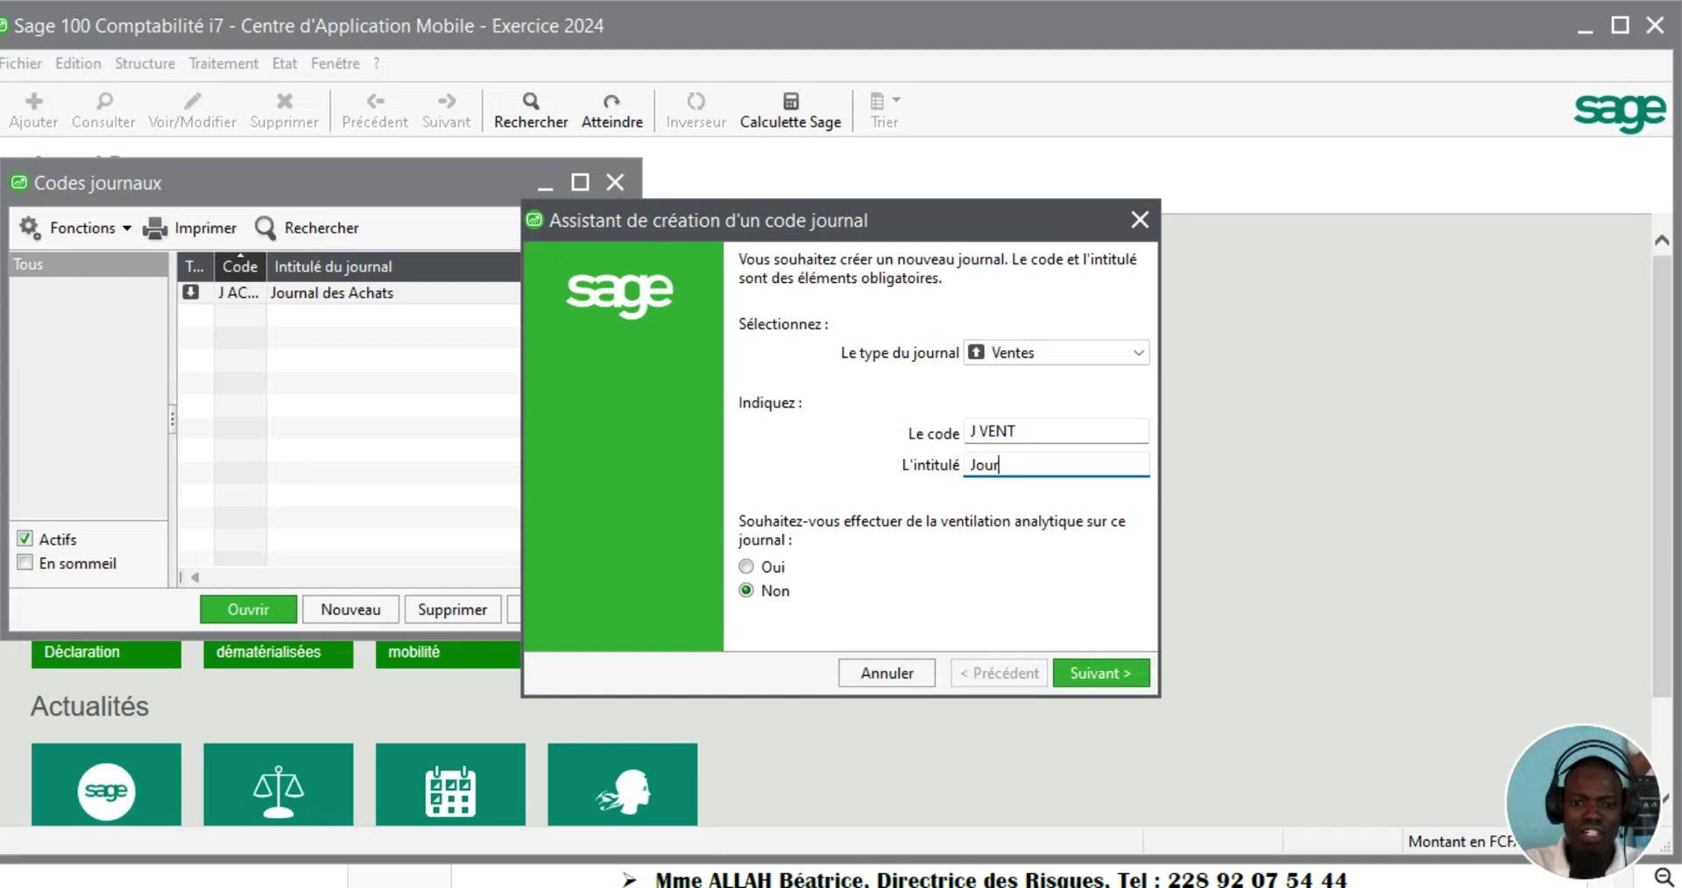
pyautogui.write('nal de Vente')
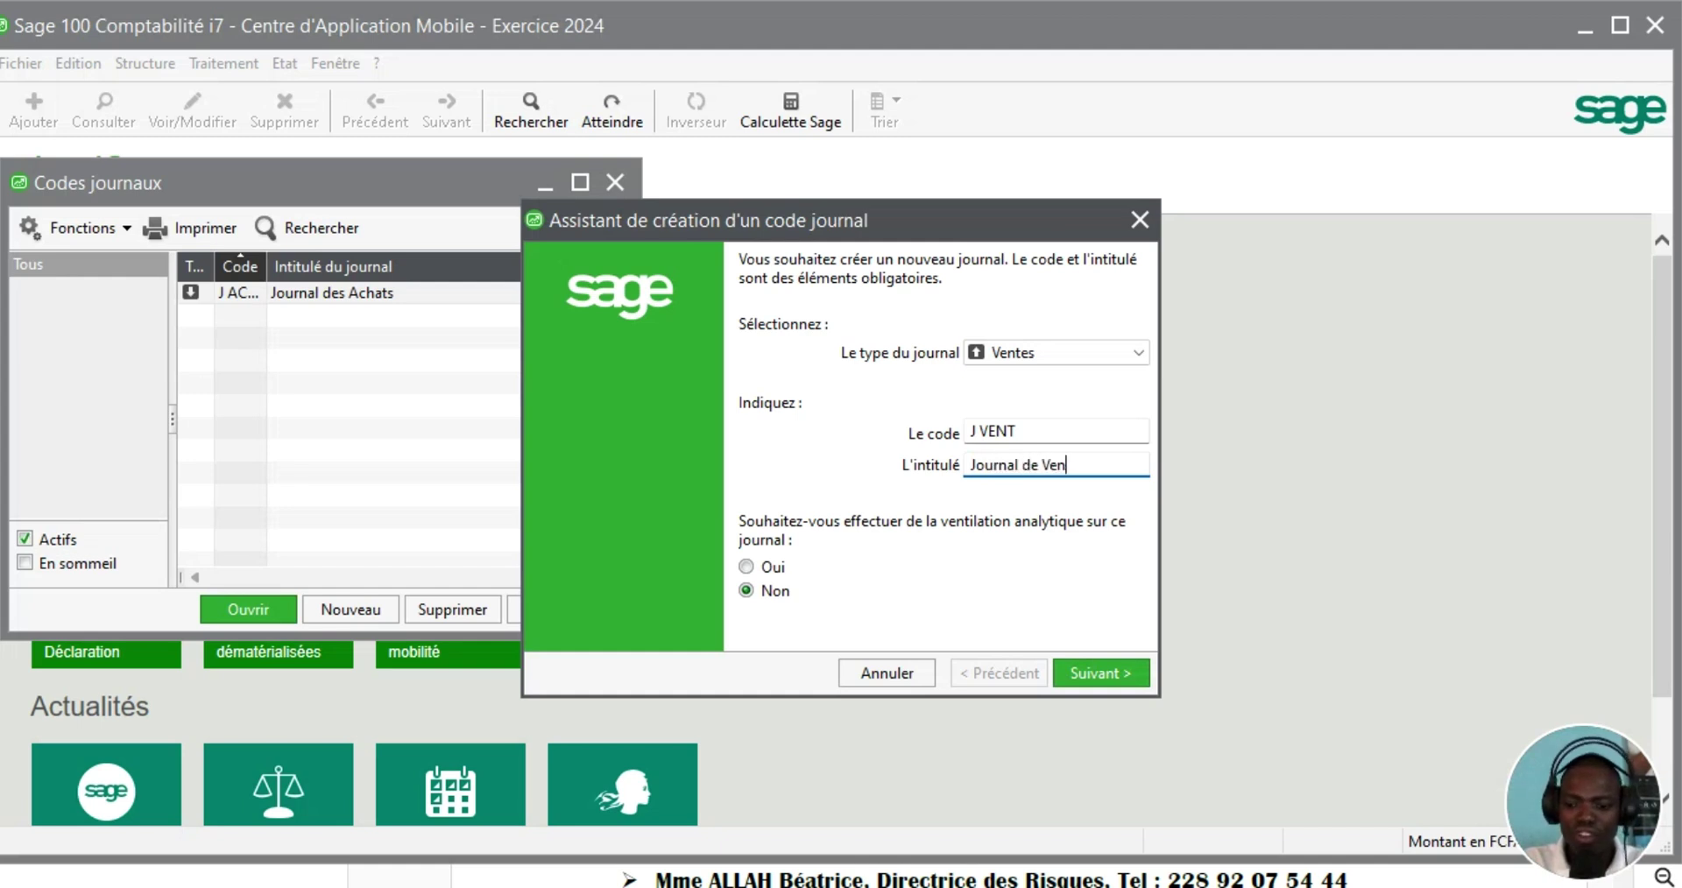
pyautogui.click(1093, 674)
pyautogui.click(1092, 674)
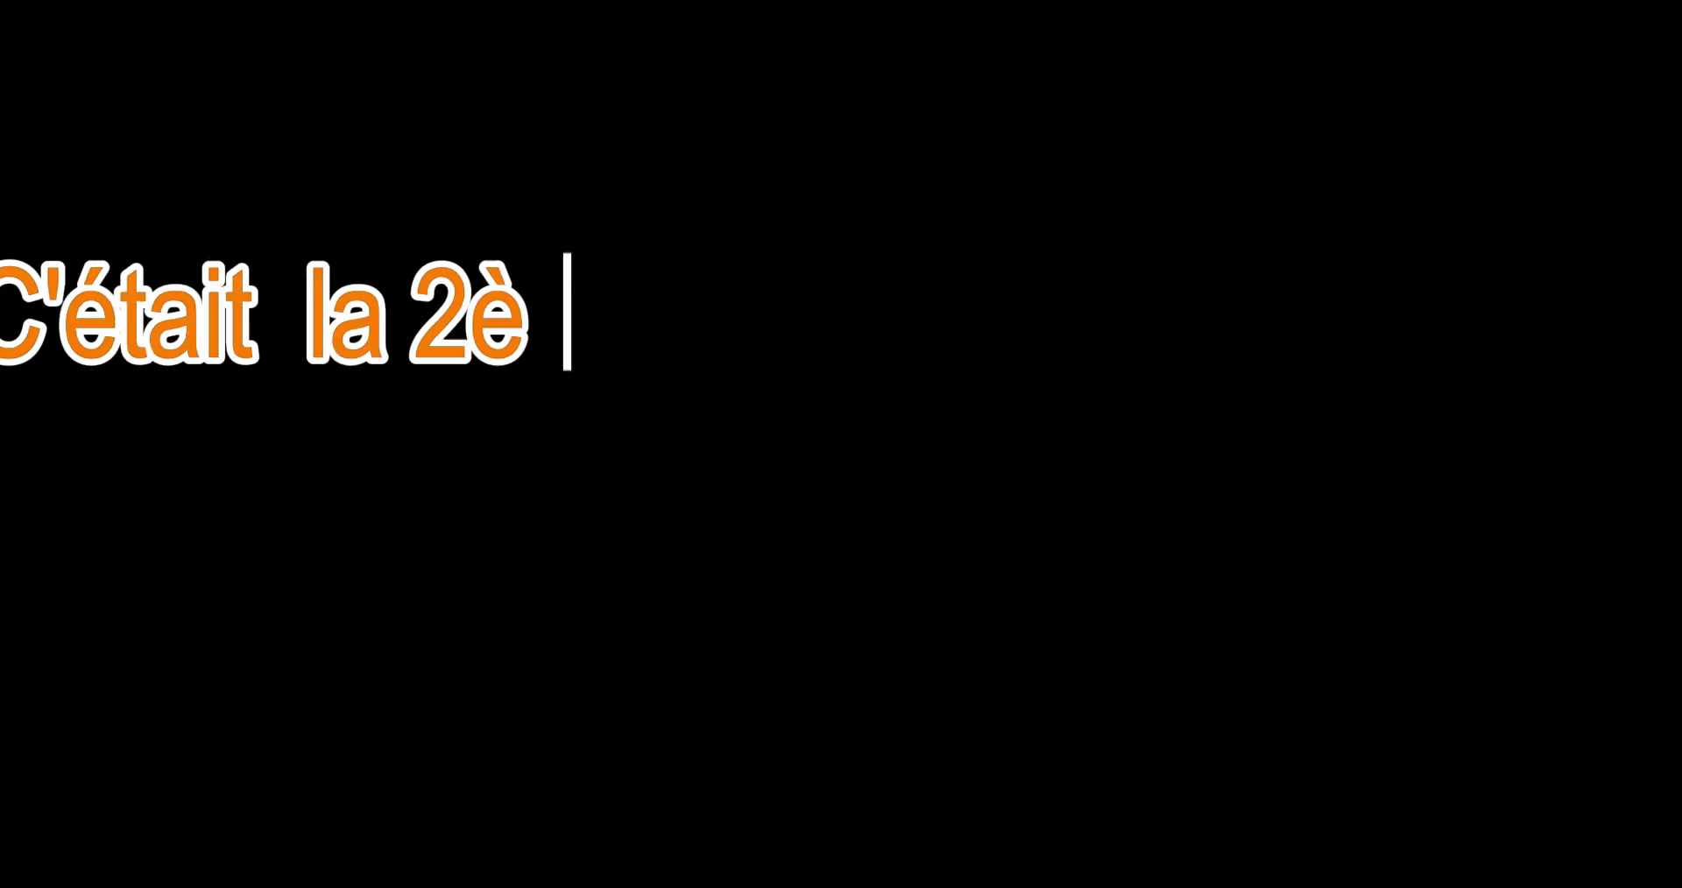